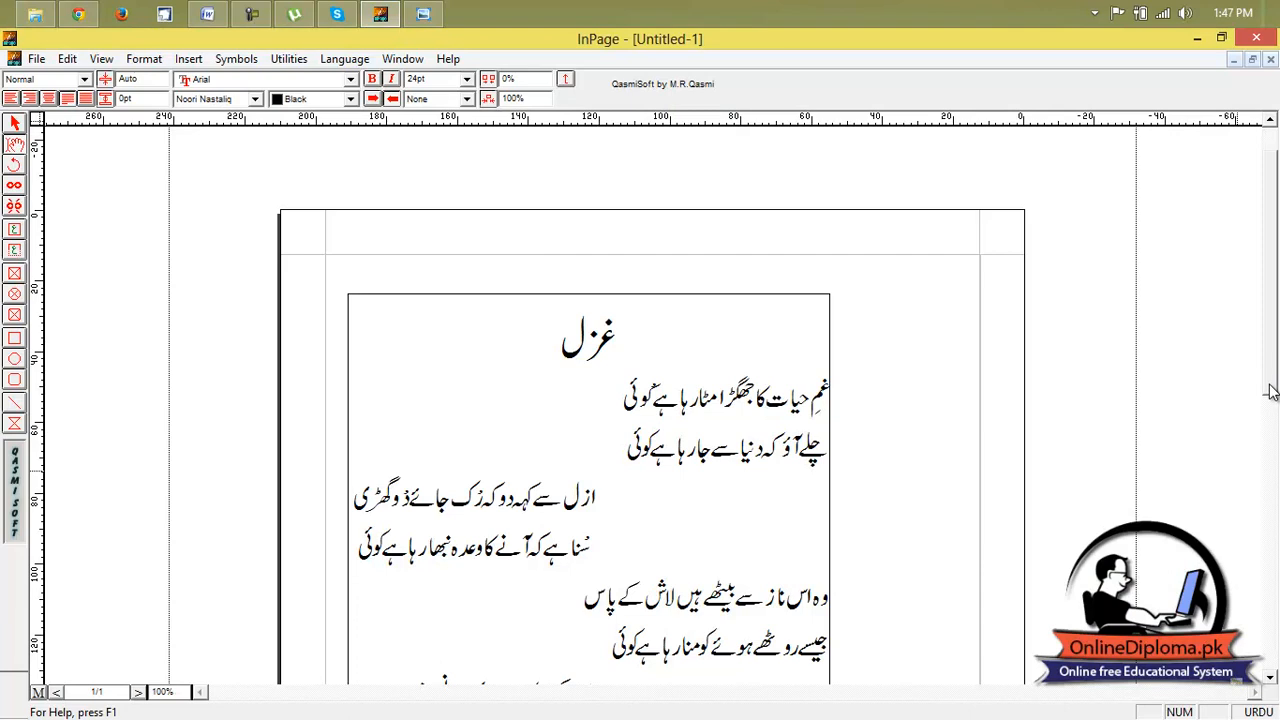
{"action": "scroll", "coordinate": [1270, 460], "scroll_direction": "down", "scroll_amount": 3}
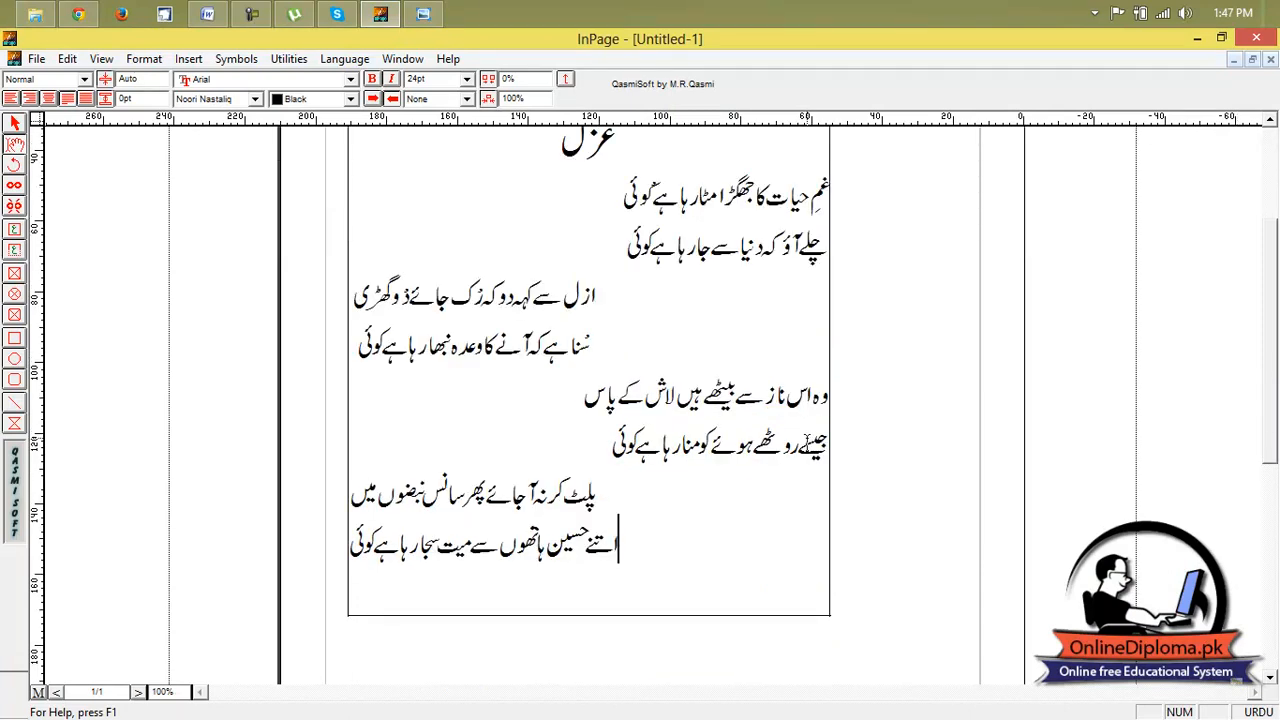
{"action": "scroll", "coordinate": [998, 219], "scroll_direction": "up", "scroll_amount": 2}
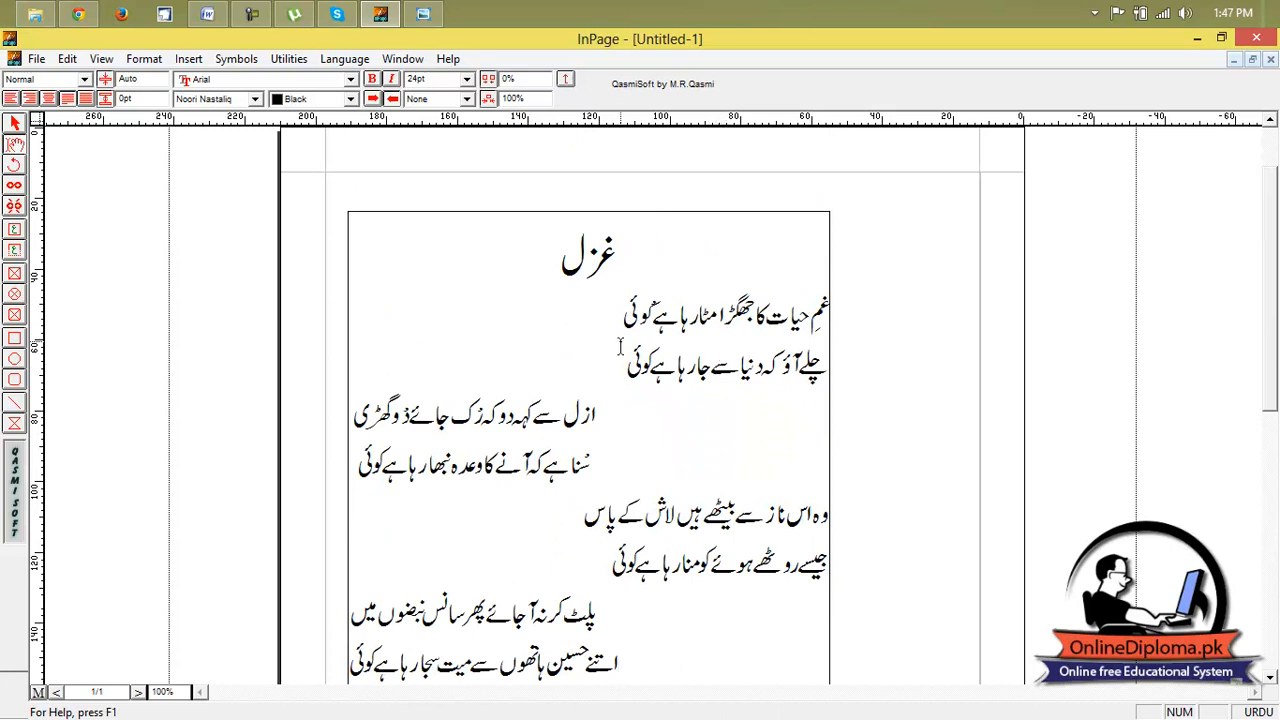
{"action": "left_click", "coordinate": [611, 415]}
{"action": "left_click", "coordinate": [15, 122]}
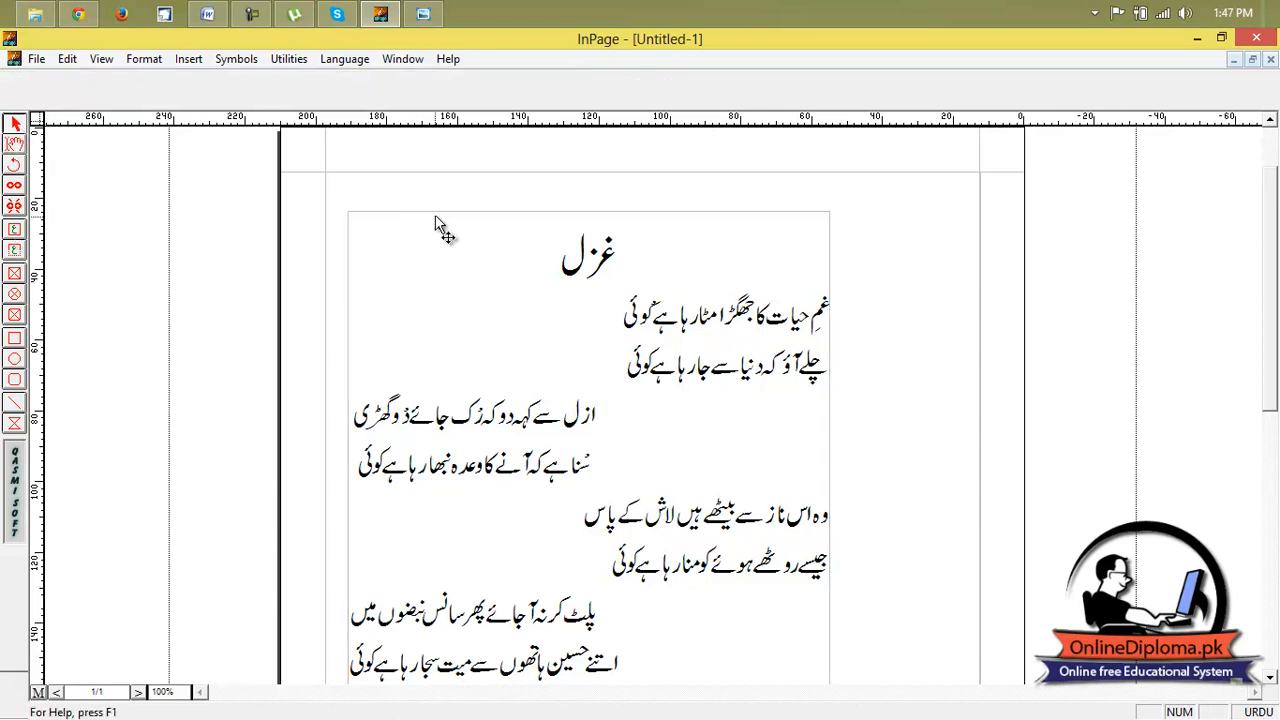
Switch to CorelDRAW 12, create a new blank drawing and close the reference photo of the poem.
{"action": "left_click", "coordinate": [164, 13]}
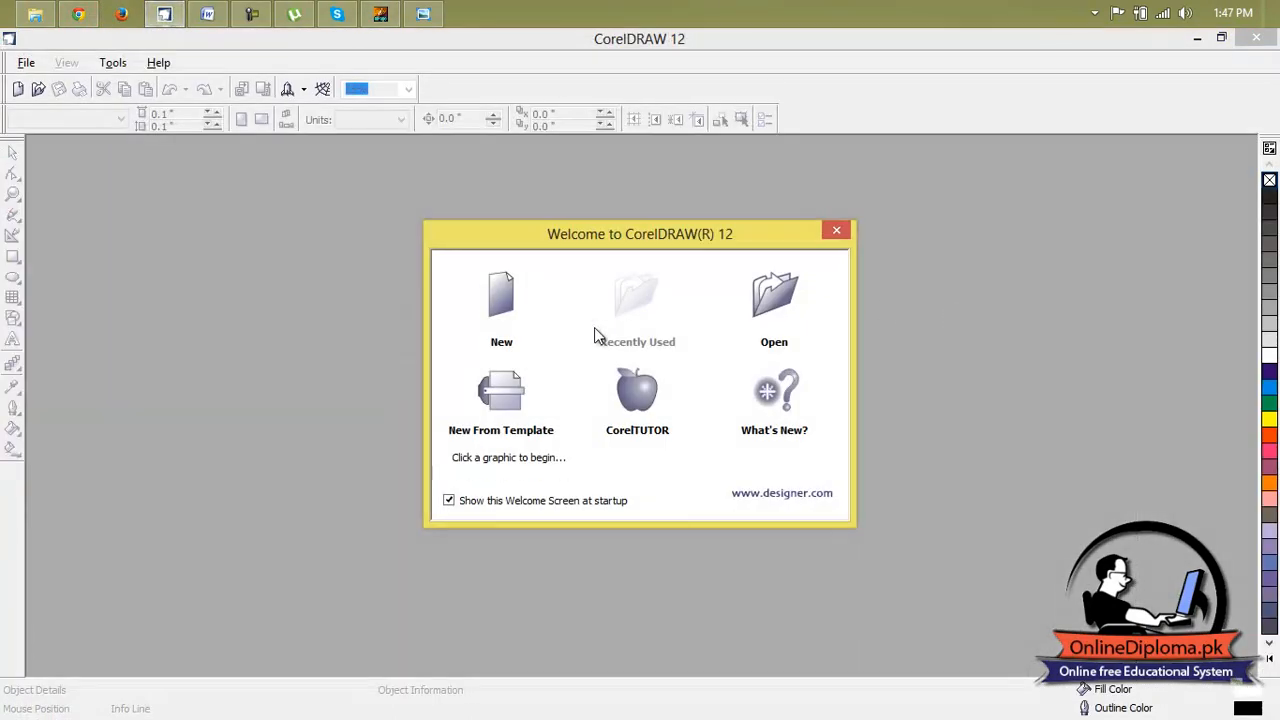
{"action": "left_click", "coordinate": [526, 306]}
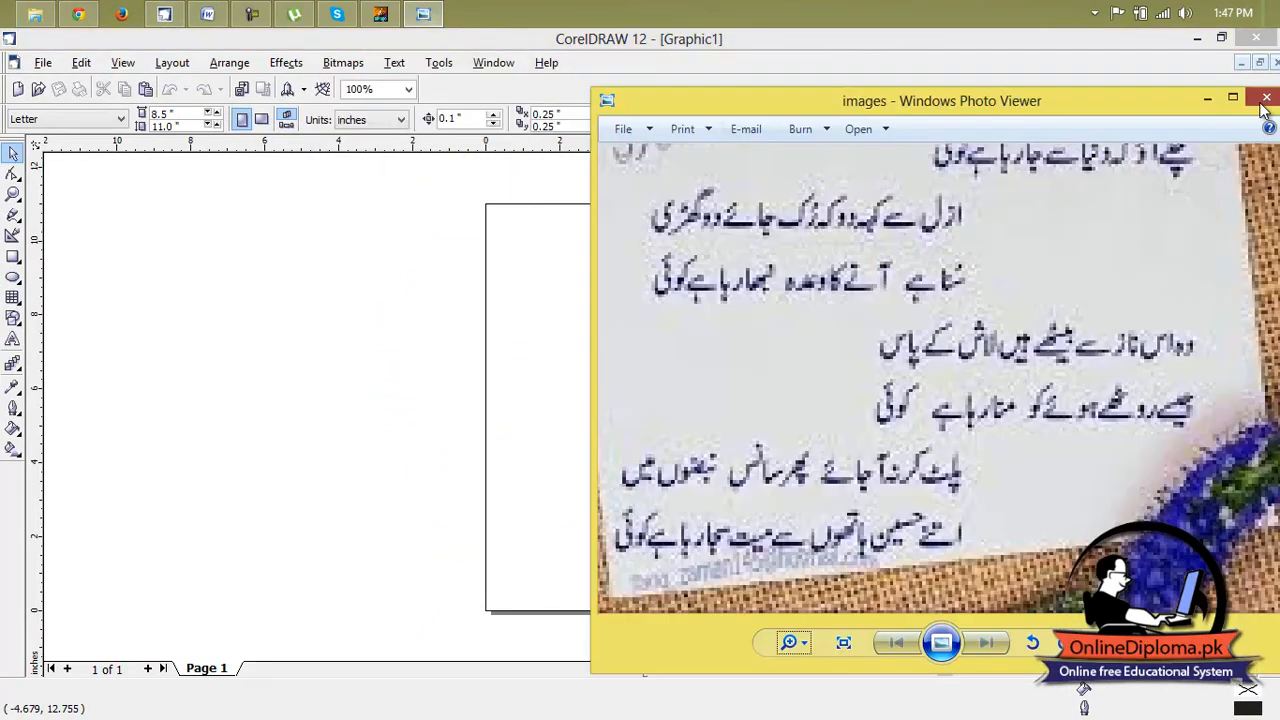
{"action": "left_click", "coordinate": [1266, 106]}
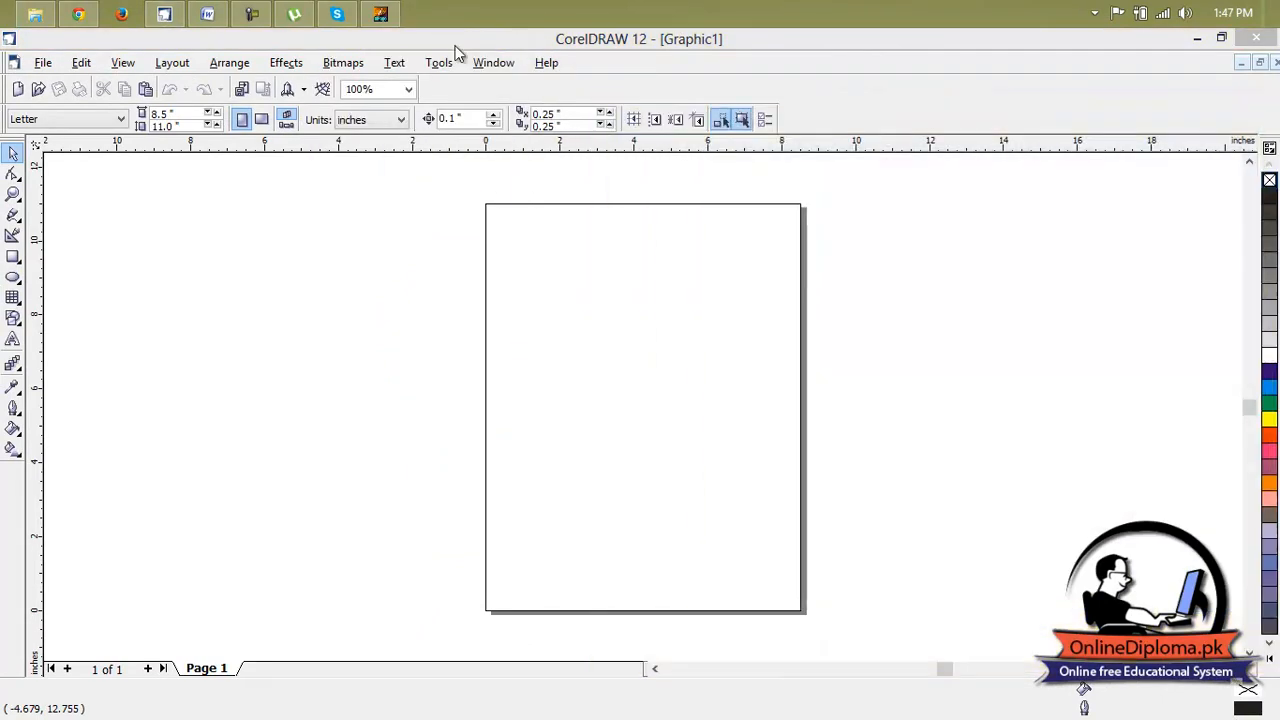
{"action": "mouse_move", "coordinate": [167, 13]}
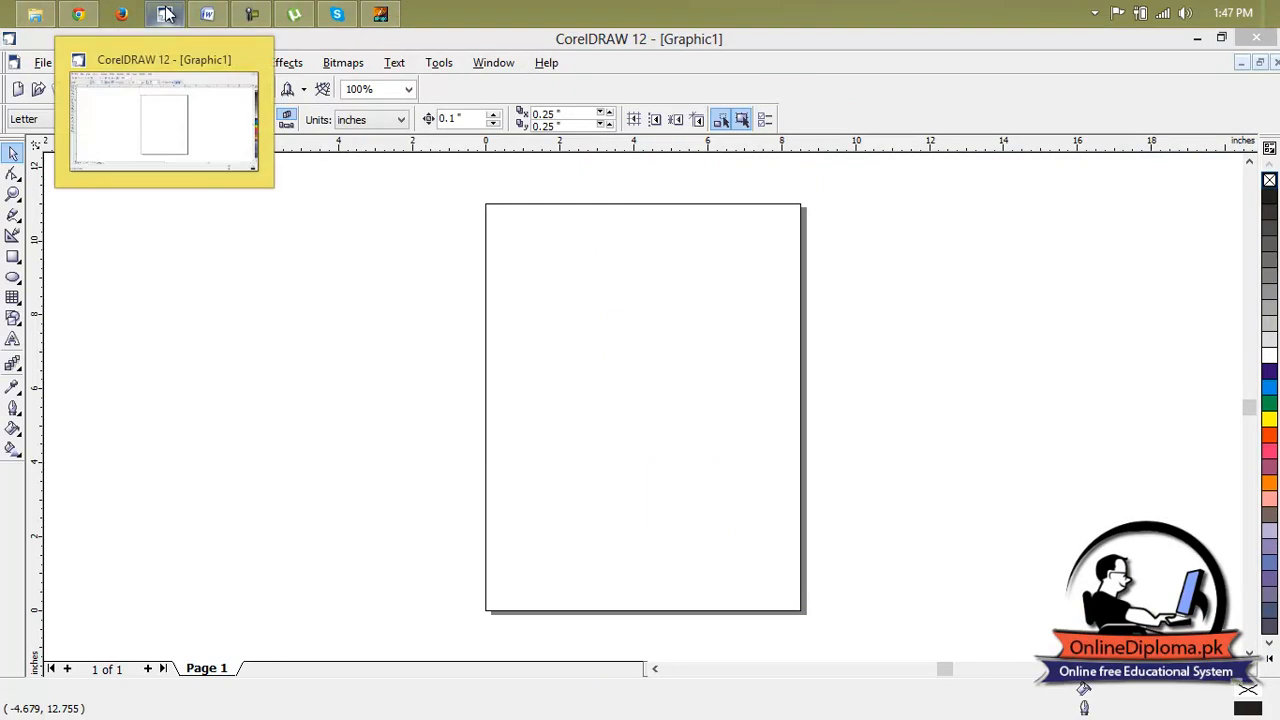
{"action": "left_click", "coordinate": [256, 264]}
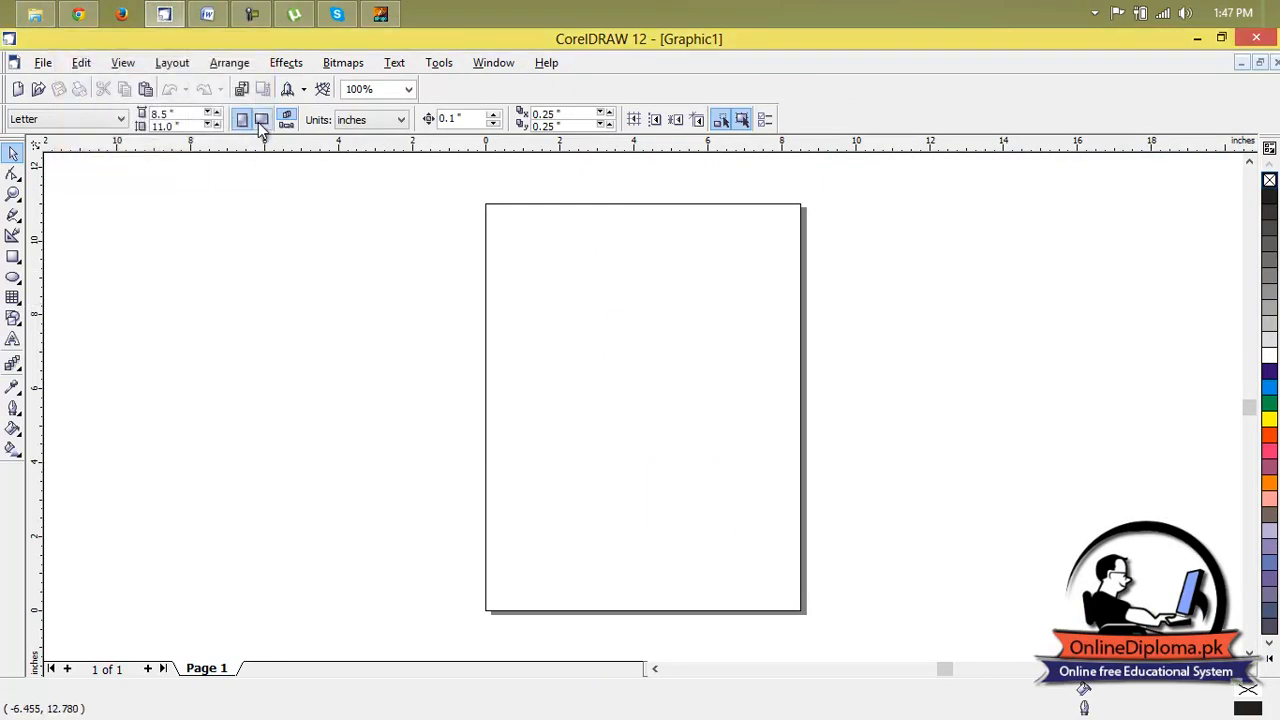
{"action": "left_click", "coordinate": [1249, 651]}
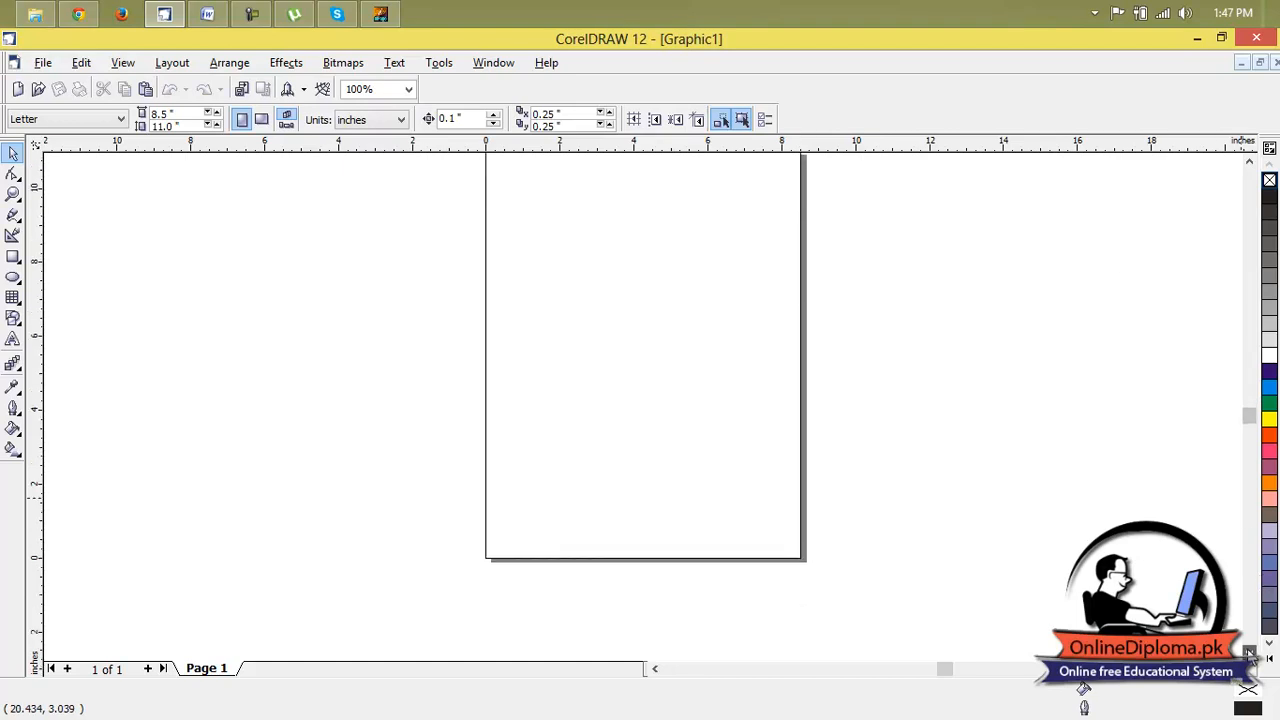
{"action": "left_click", "coordinate": [1249, 161]}
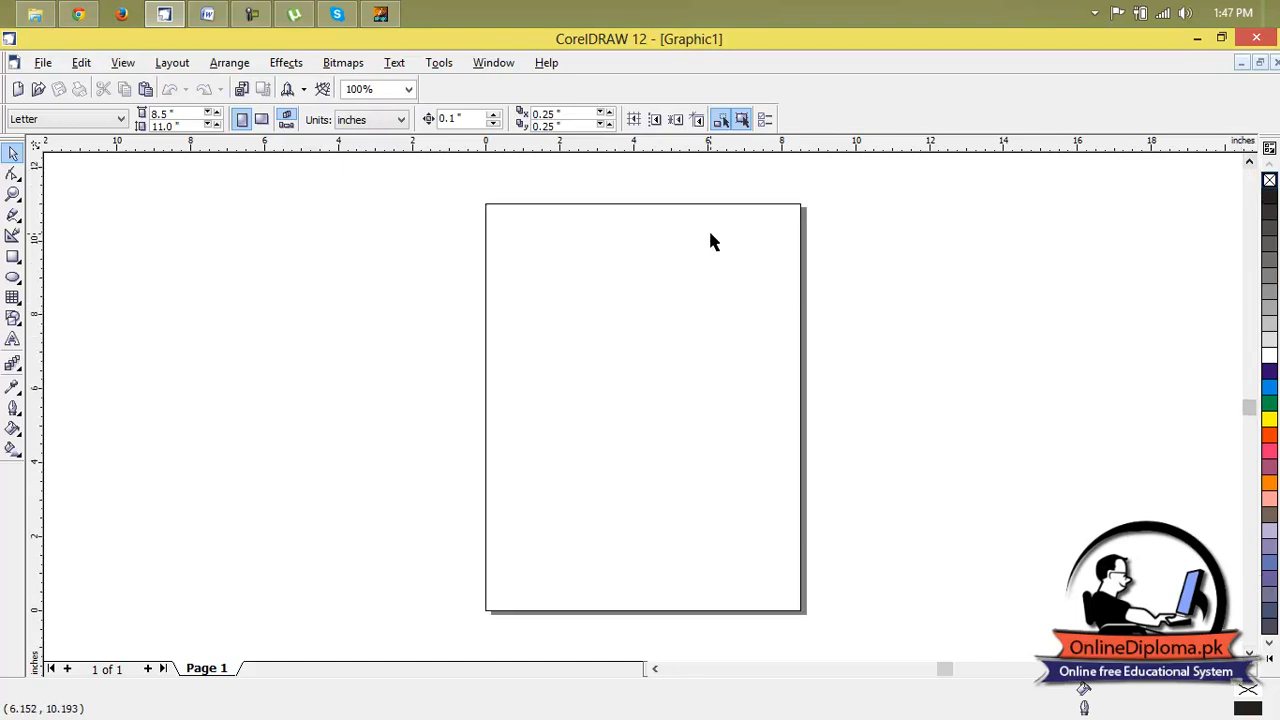
{"action": "mouse_move", "coordinate": [167, 18]}
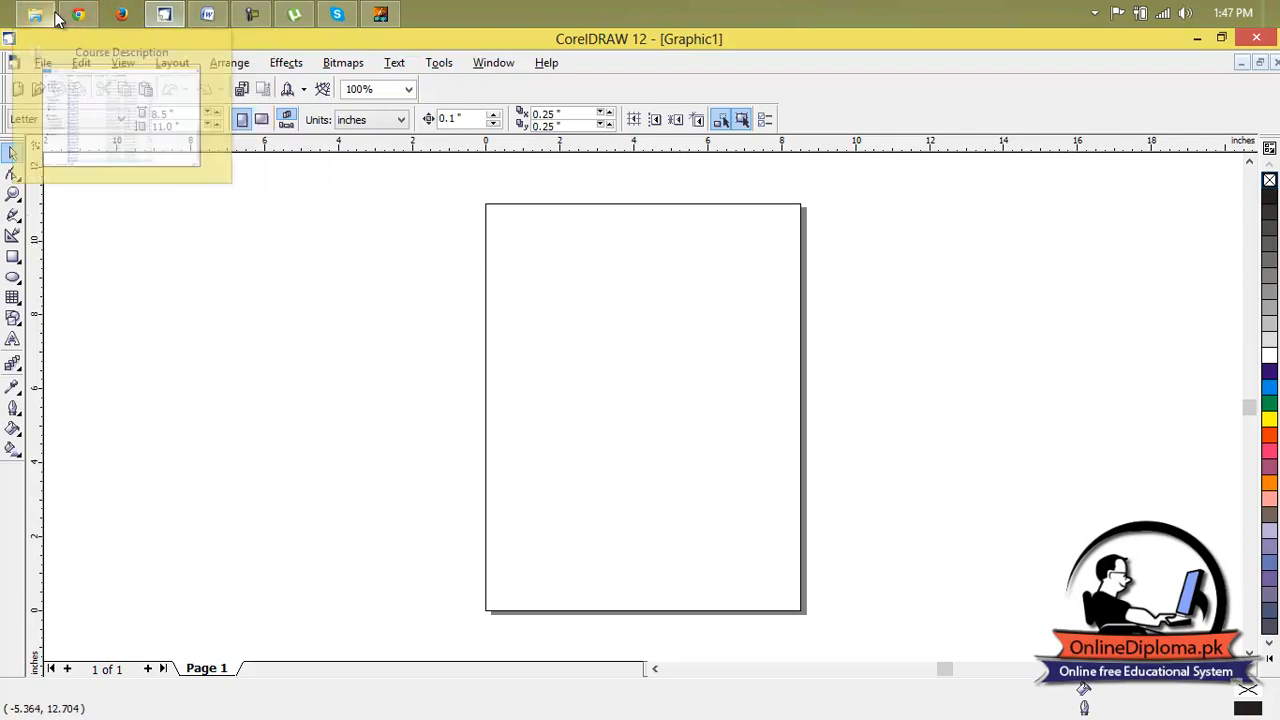
Import the dark forest image from the Desktop's New folder and stretch it over the page, about 8.37 by 10.93 inches.
{"action": "left_click", "coordinate": [242, 90]}
{"action": "left_click_drag", "start_coordinate": [828, 288], "coordinate": [826, 466]}
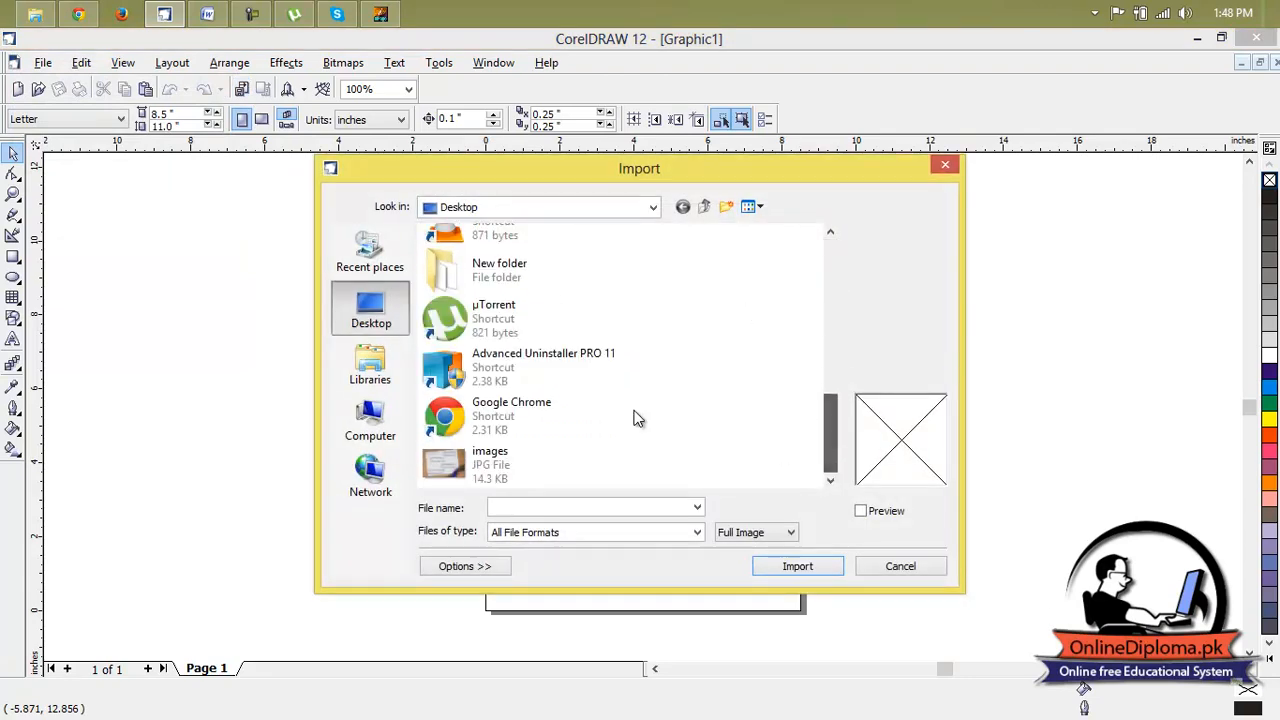
{"action": "double_click", "coordinate": [553, 278]}
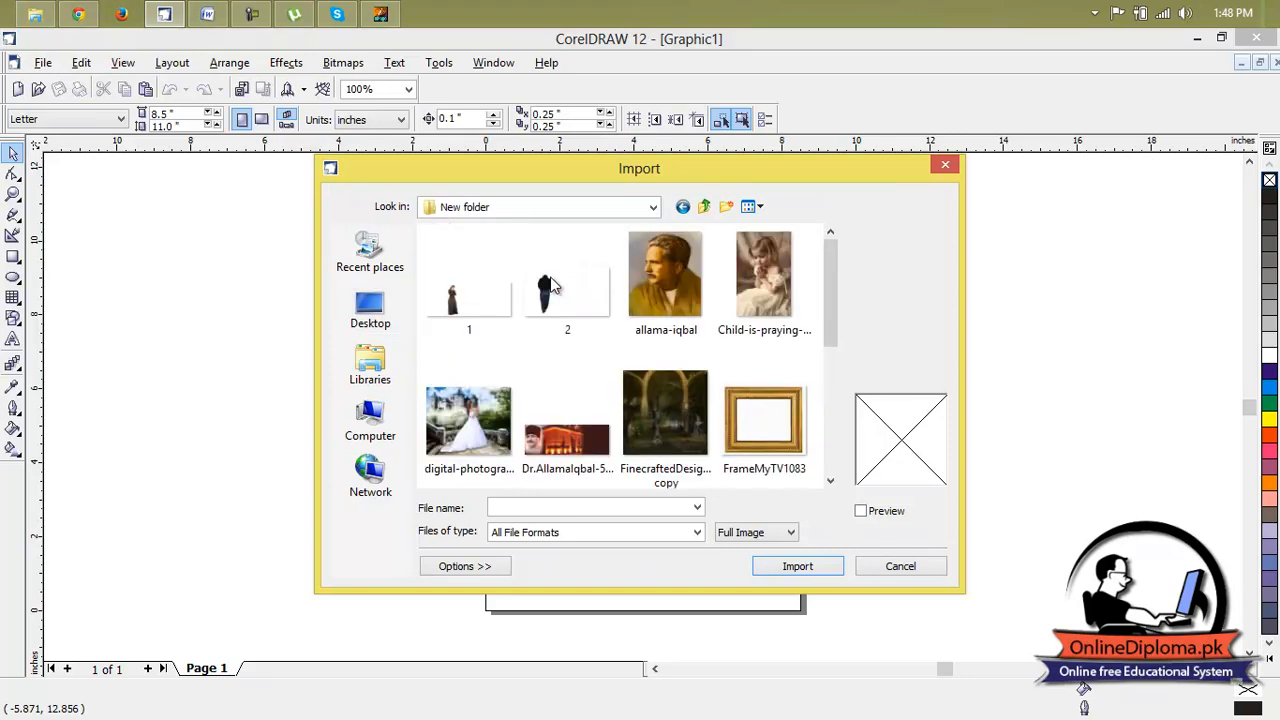
{"action": "left_click", "coordinate": [479, 300]}
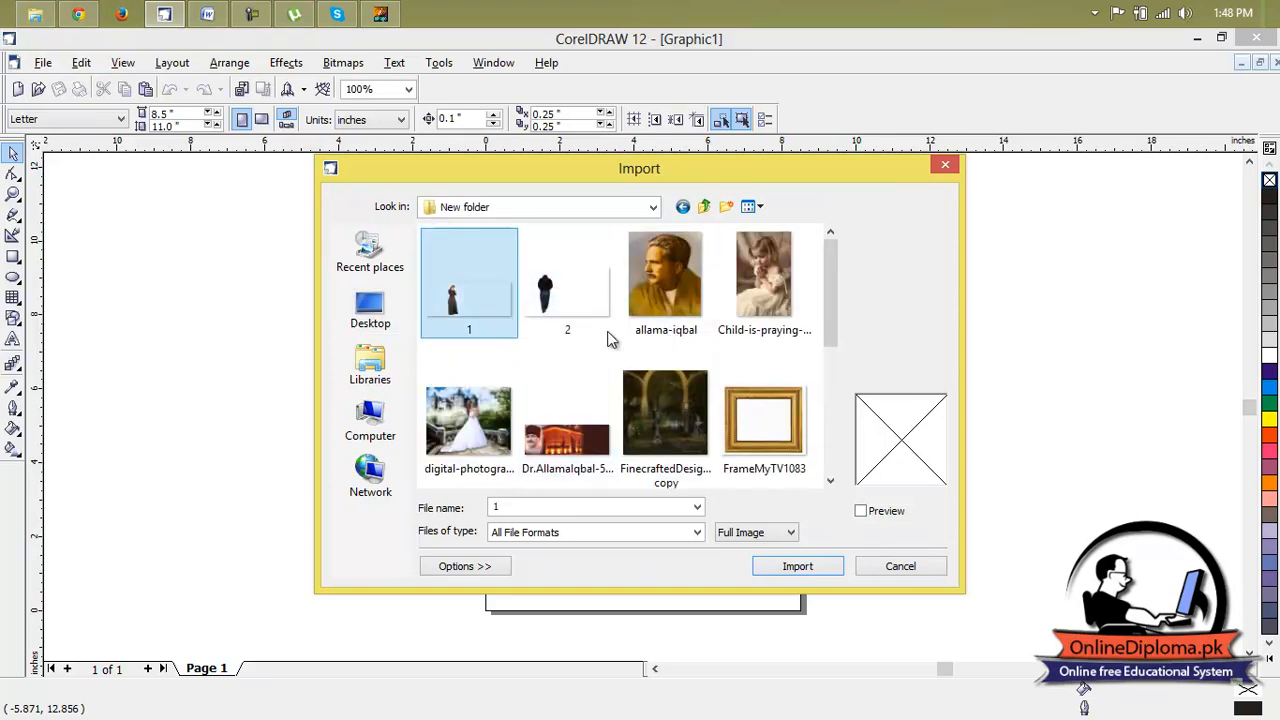
{"action": "left_click", "coordinate": [580, 300]}
{"action": "left_click", "coordinate": [468, 311]}
{"action": "left_click", "coordinate": [698, 416]}
{"action": "left_click", "coordinate": [788, 571]}
{"action": "left_click_drag", "start_coordinate": [487, 207], "coordinate": [792, 598]}
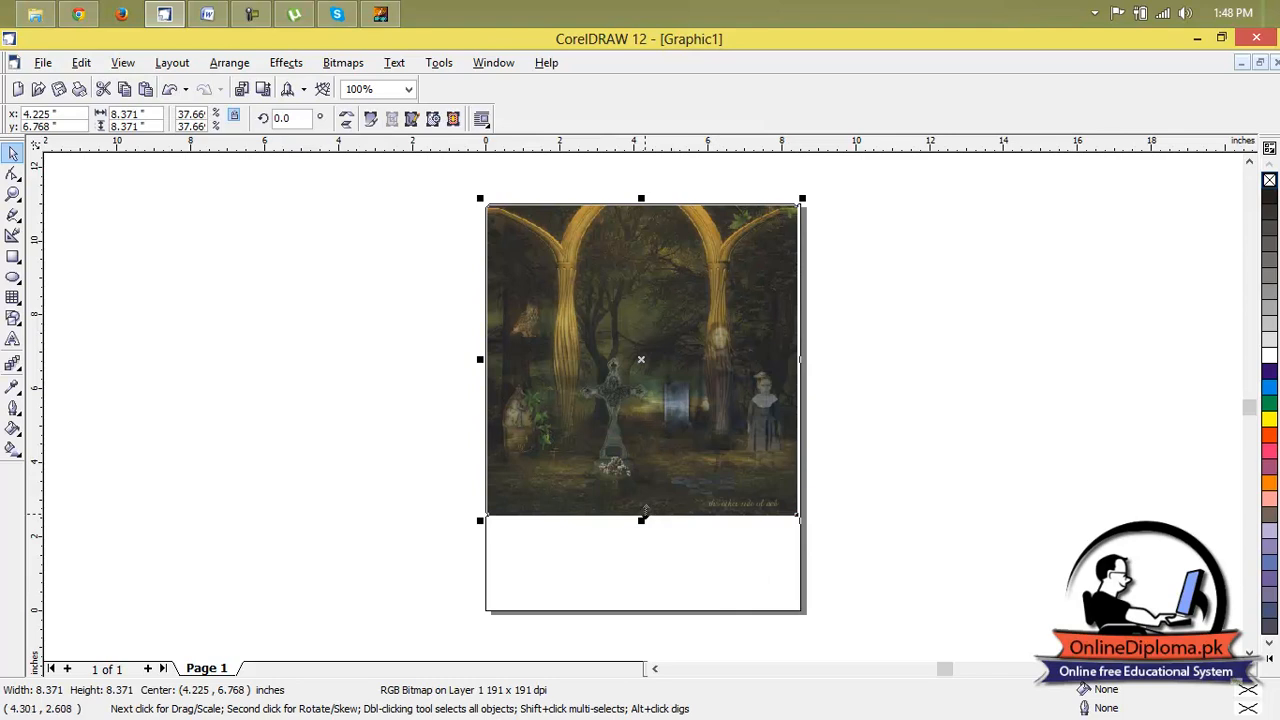
{"action": "left_click_drag", "start_coordinate": [641, 521], "coordinate": [630, 613]}
{"action": "left_click", "coordinate": [906, 386]}
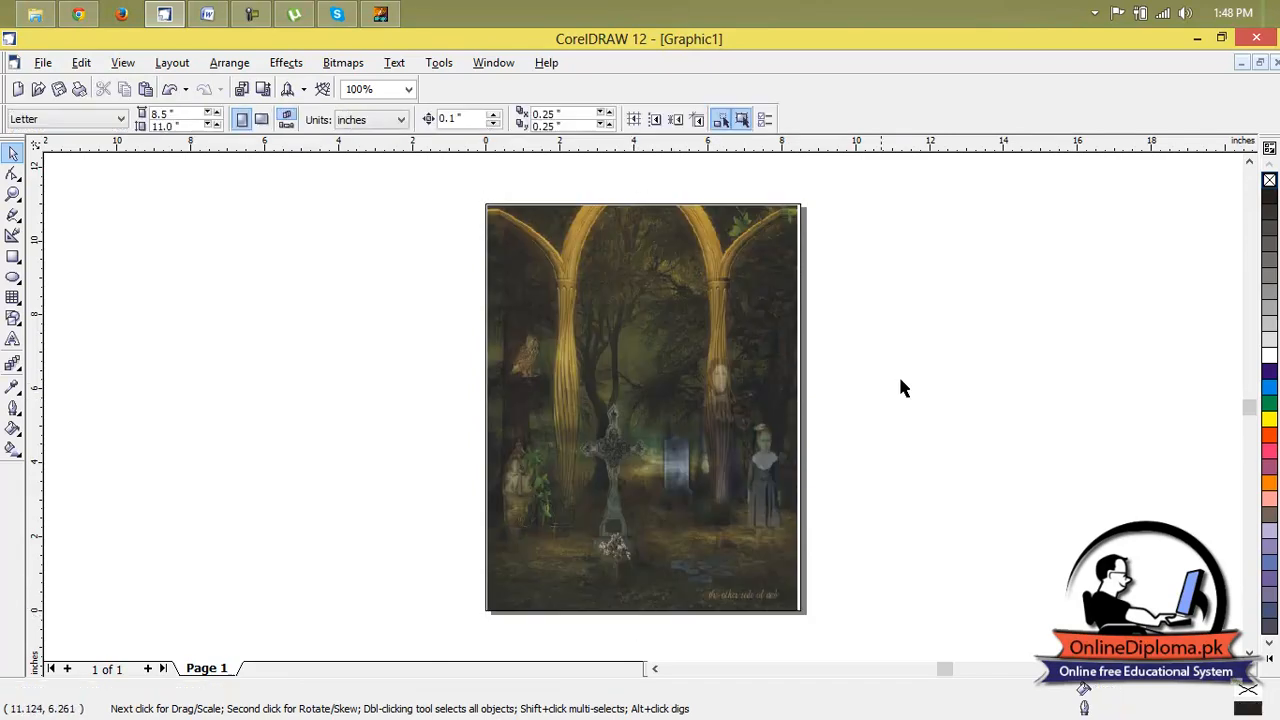
Import 1.png, the picture of the woman, and place it at a small size on the lower part of the page.
{"action": "left_click", "coordinate": [46, 64]}
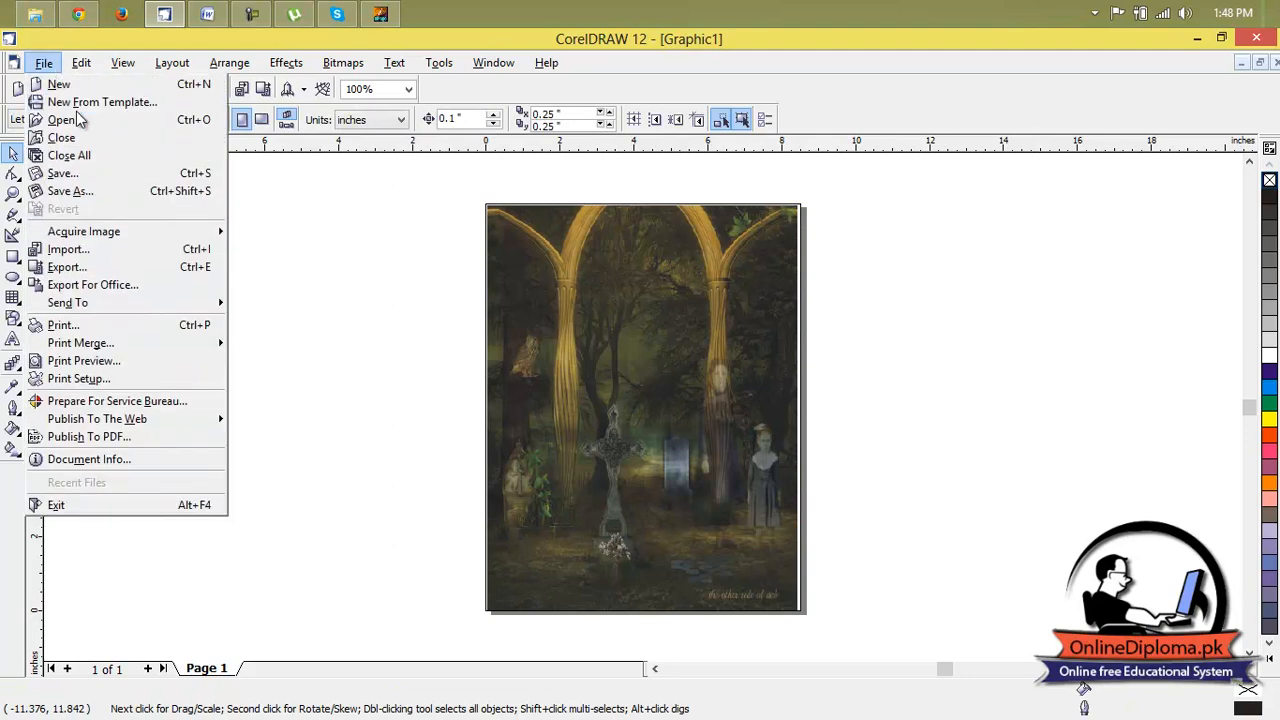
{"action": "left_click", "coordinate": [287, 190]}
{"action": "left_click", "coordinate": [249, 89]}
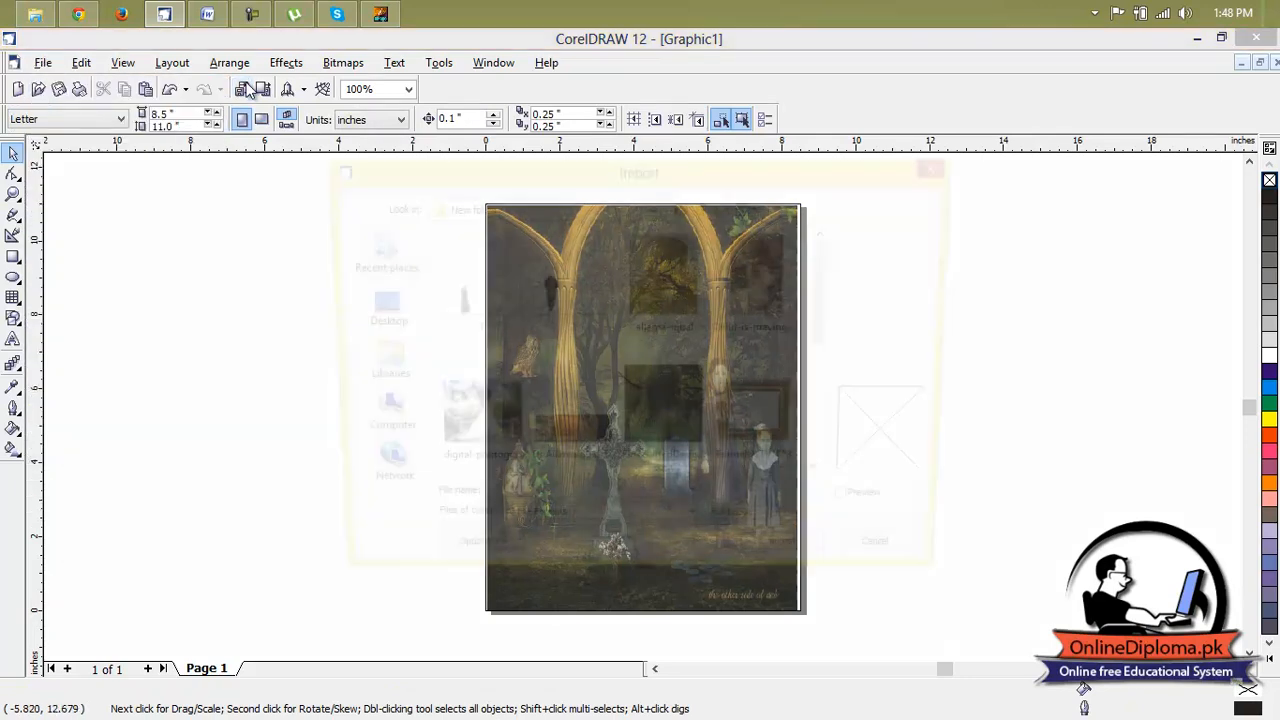
{"action": "left_click", "coordinate": [466, 285]}
{"action": "left_click", "coordinate": [785, 566]}
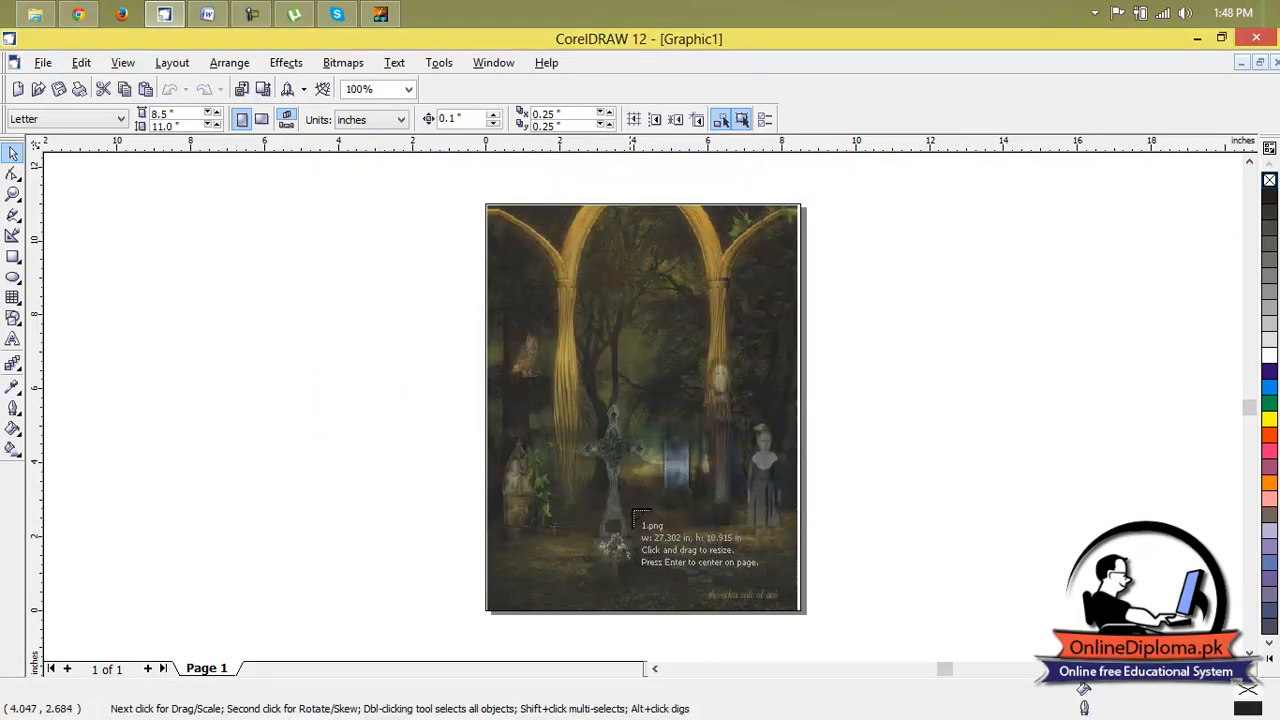
{"action": "left_click_drag", "start_coordinate": [550, 462], "coordinate": [637, 614]}
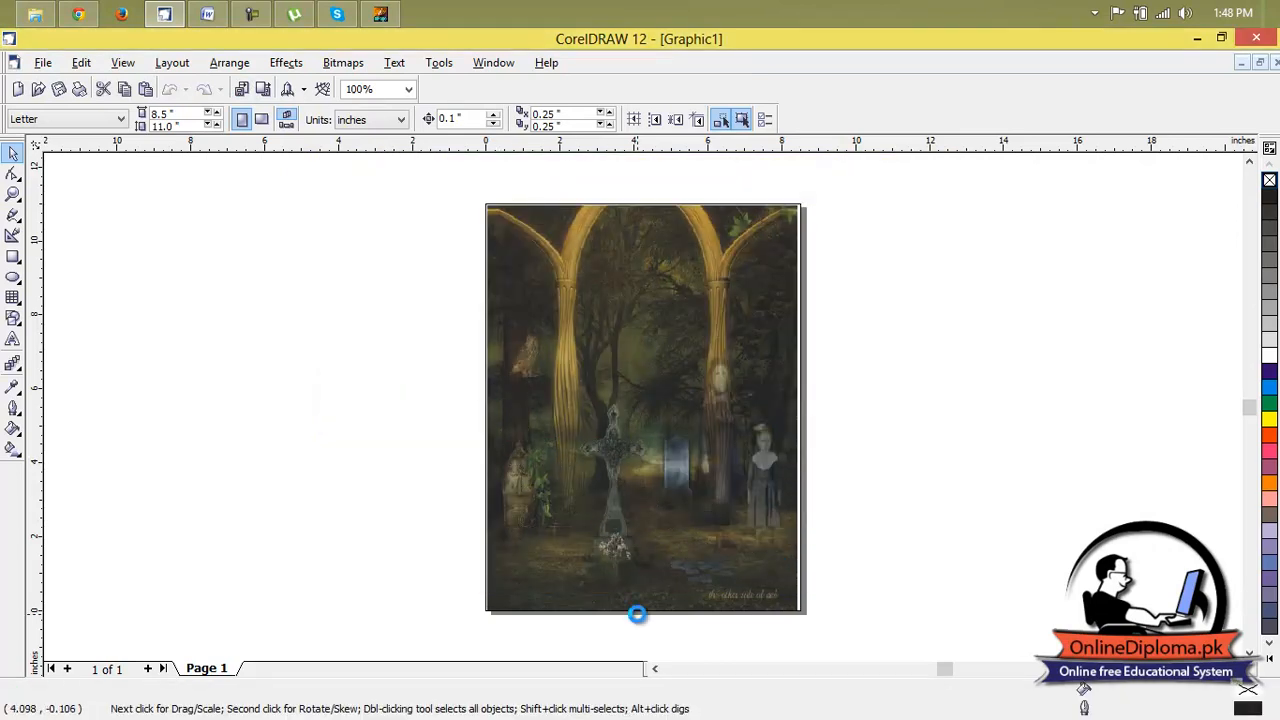
Enlarge the woman's picture to about 14 by 7.79 inches and move her to the left side of the page.
{"action": "left_click_drag", "start_coordinate": [566, 455], "coordinate": [566, 597]}
{"action": "left_click_drag", "start_coordinate": [644, 492], "coordinate": [799, 493]}
{"action": "left_click_drag", "start_coordinate": [648, 492], "coordinate": [641, 492]}
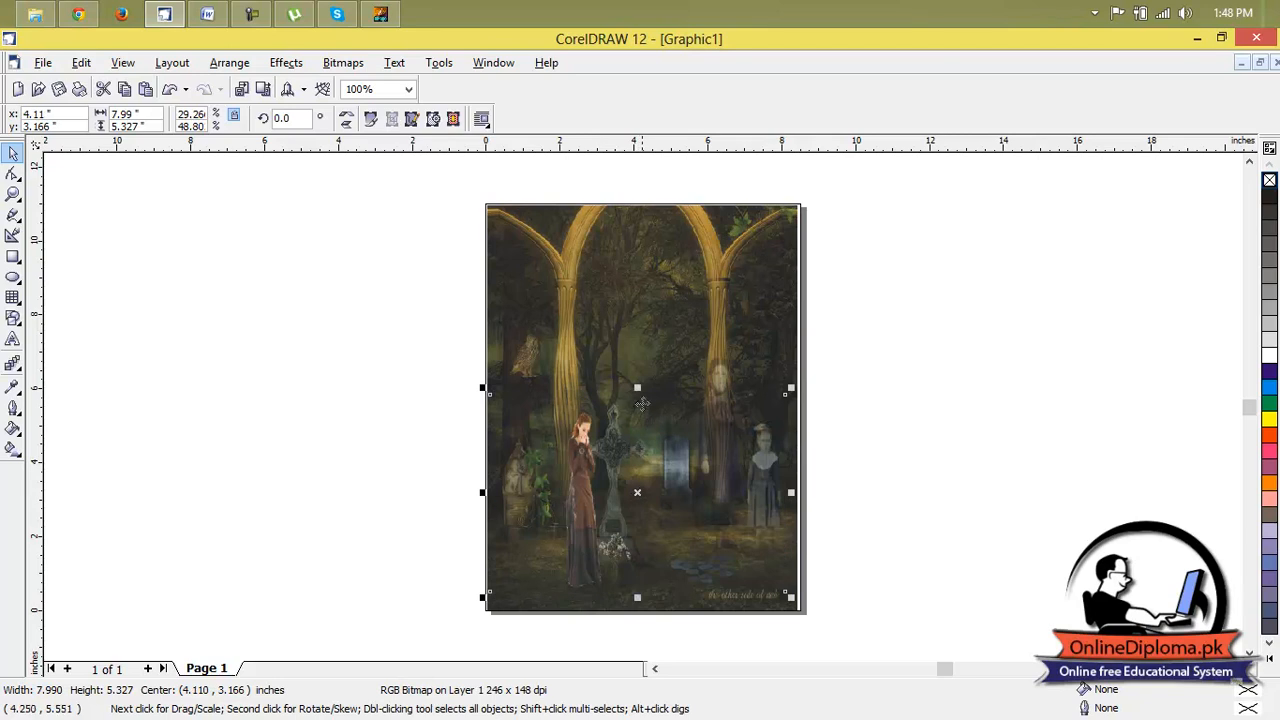
{"action": "left_click_drag", "start_coordinate": [637, 388], "coordinate": [637, 297]}
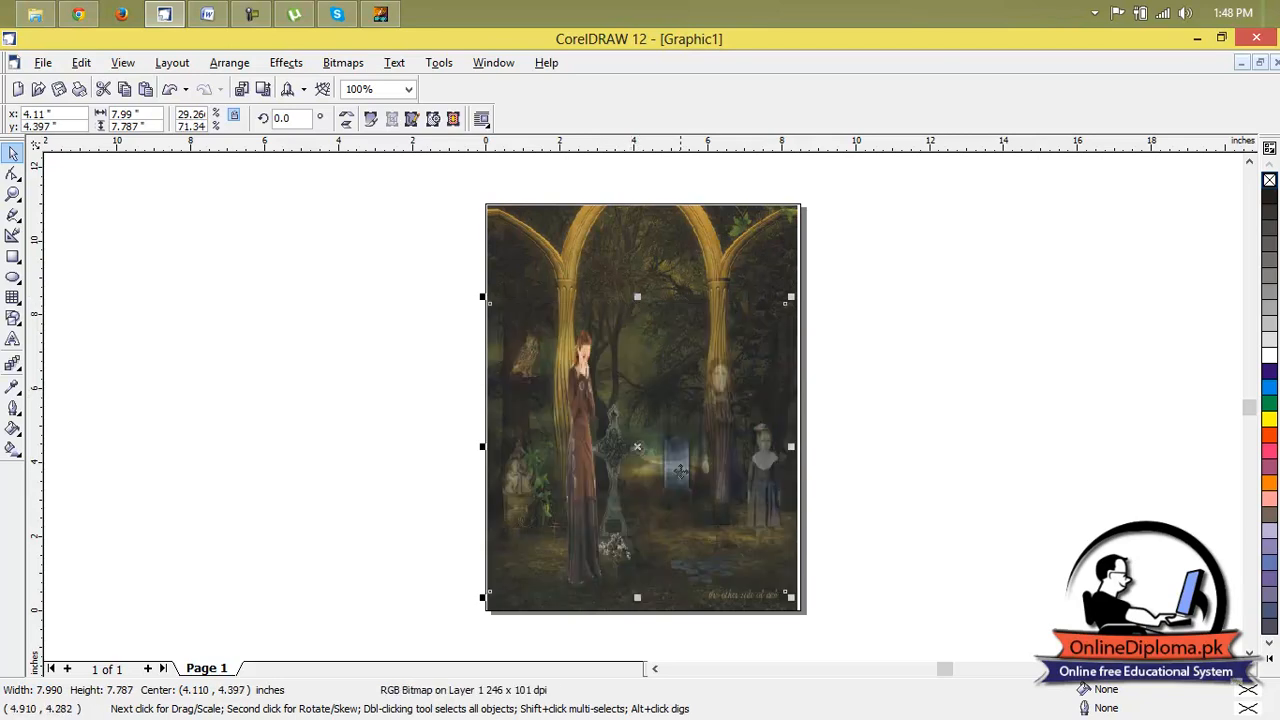
{"action": "left_click_drag", "start_coordinate": [788, 450], "coordinate": [1013, 449]}
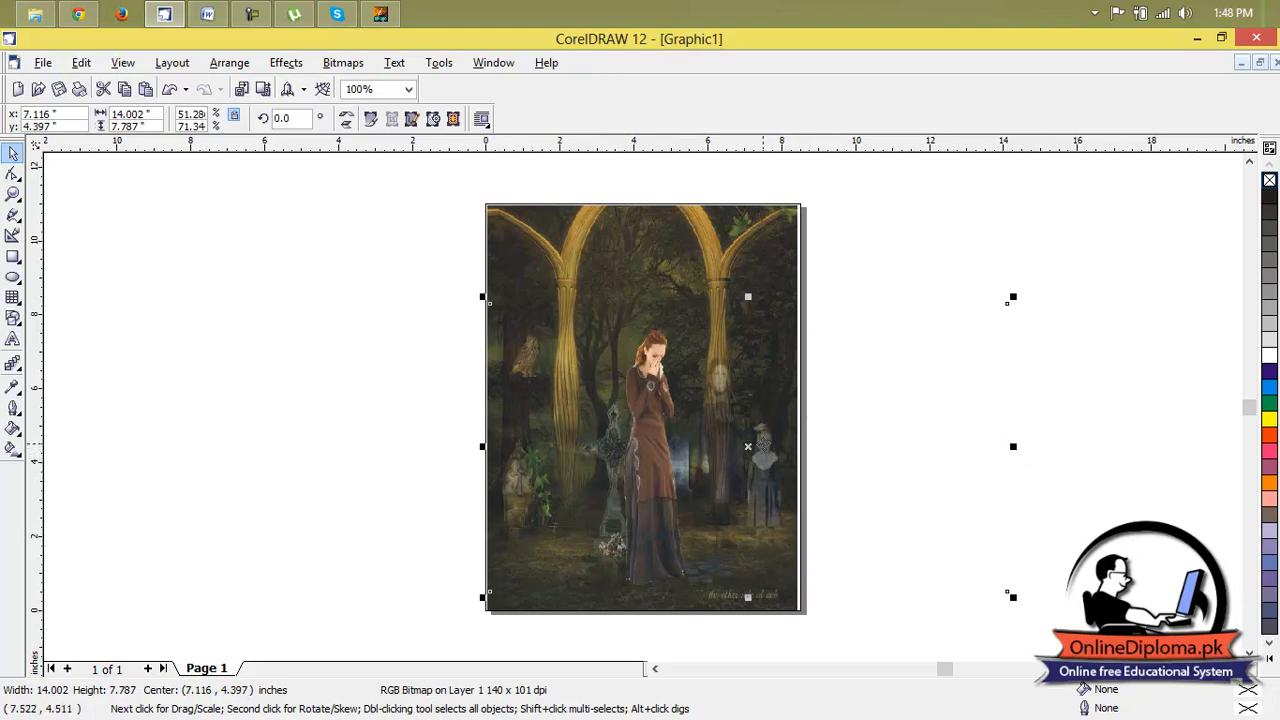
{"action": "left_click_drag", "start_coordinate": [760, 446], "coordinate": [646, 451]}
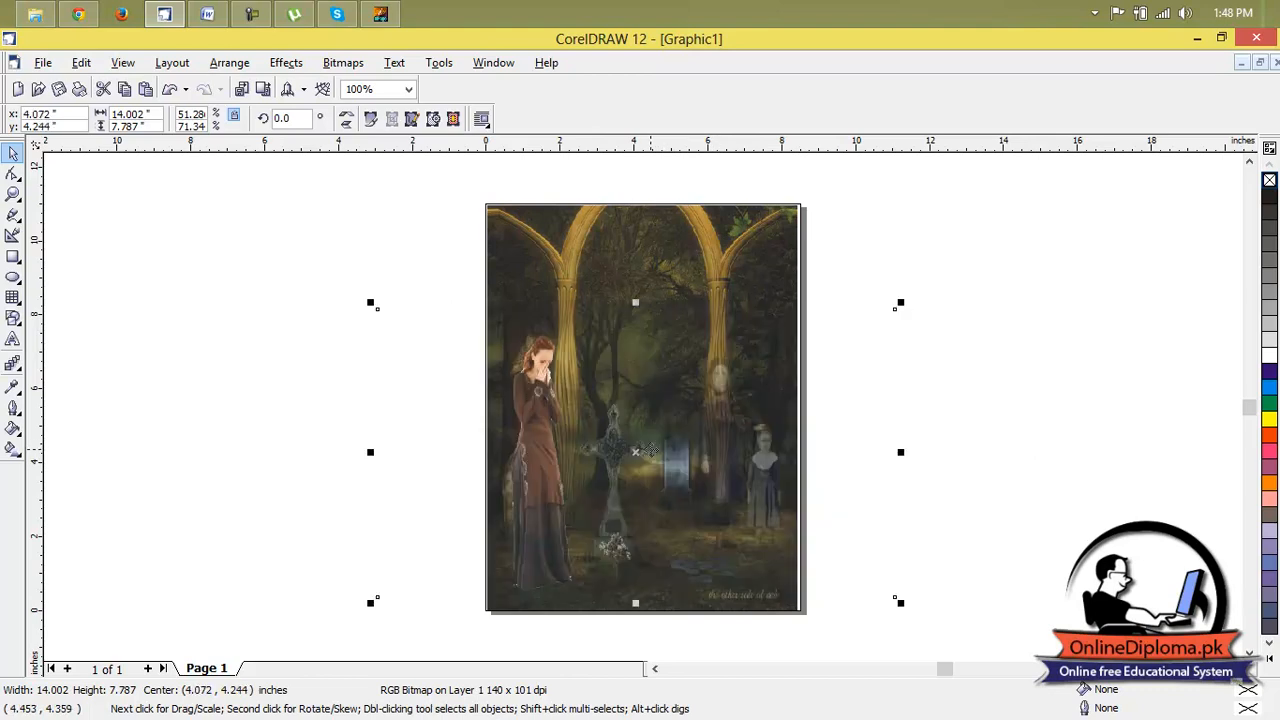
{"action": "left_click", "coordinate": [948, 413]}
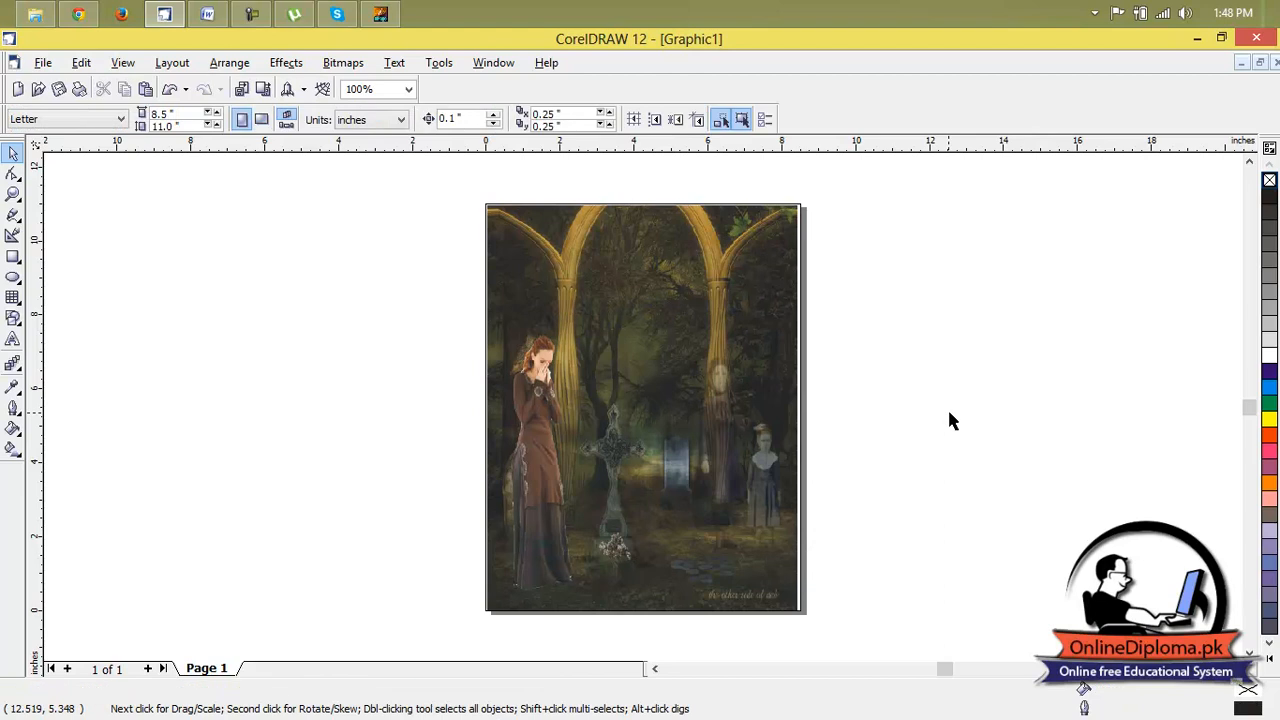
Import image 2, the man seen from behind, and place it about 5.1 inches wide near the page's lower right.
{"action": "left_click", "coordinate": [241, 90]}
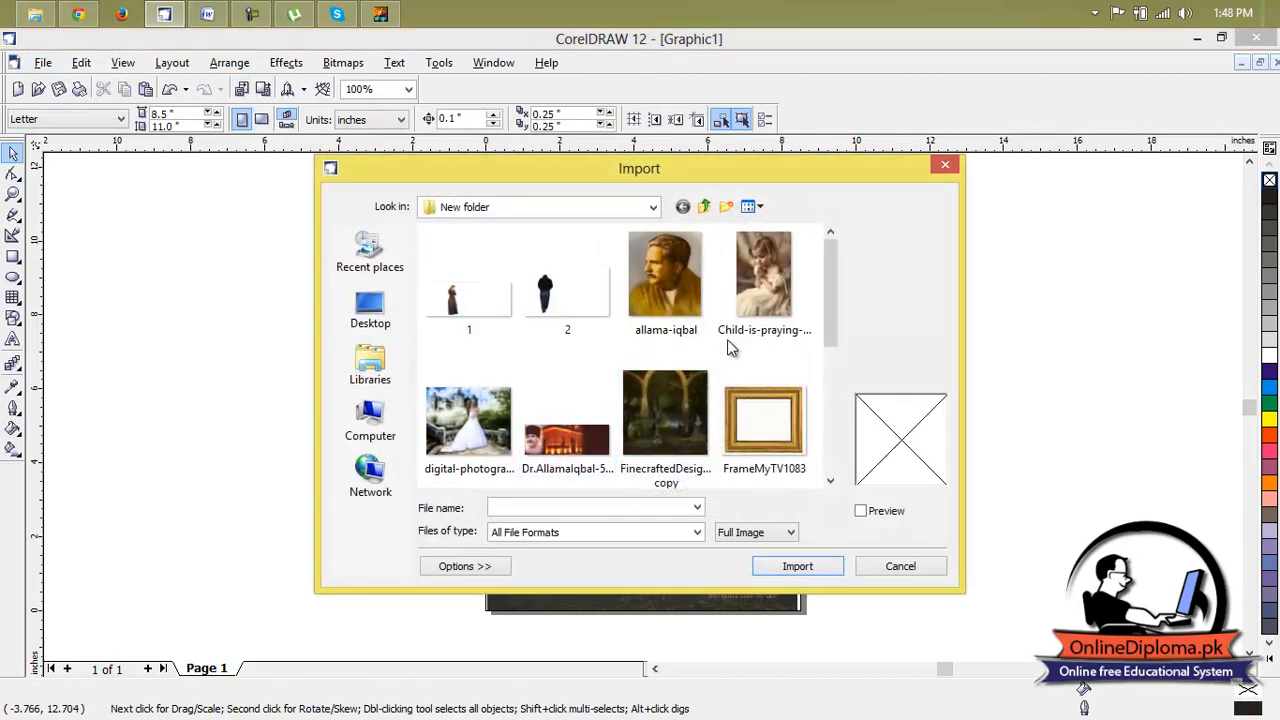
{"action": "left_click_drag", "start_coordinate": [827, 290], "coordinate": [848, 258]}
{"action": "left_click", "coordinate": [595, 285]}
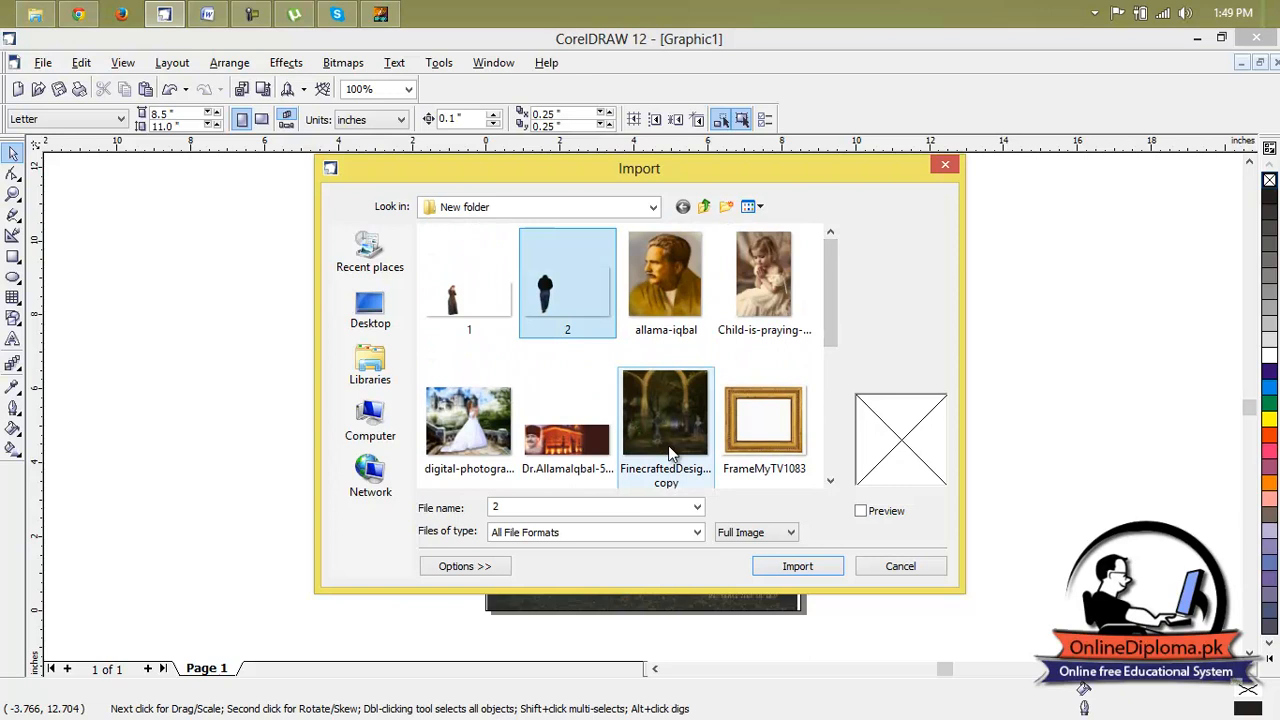
{"action": "left_click", "coordinate": [790, 566]}
{"action": "left_click_drag", "start_coordinate": [636, 371], "coordinate": [838, 557]}
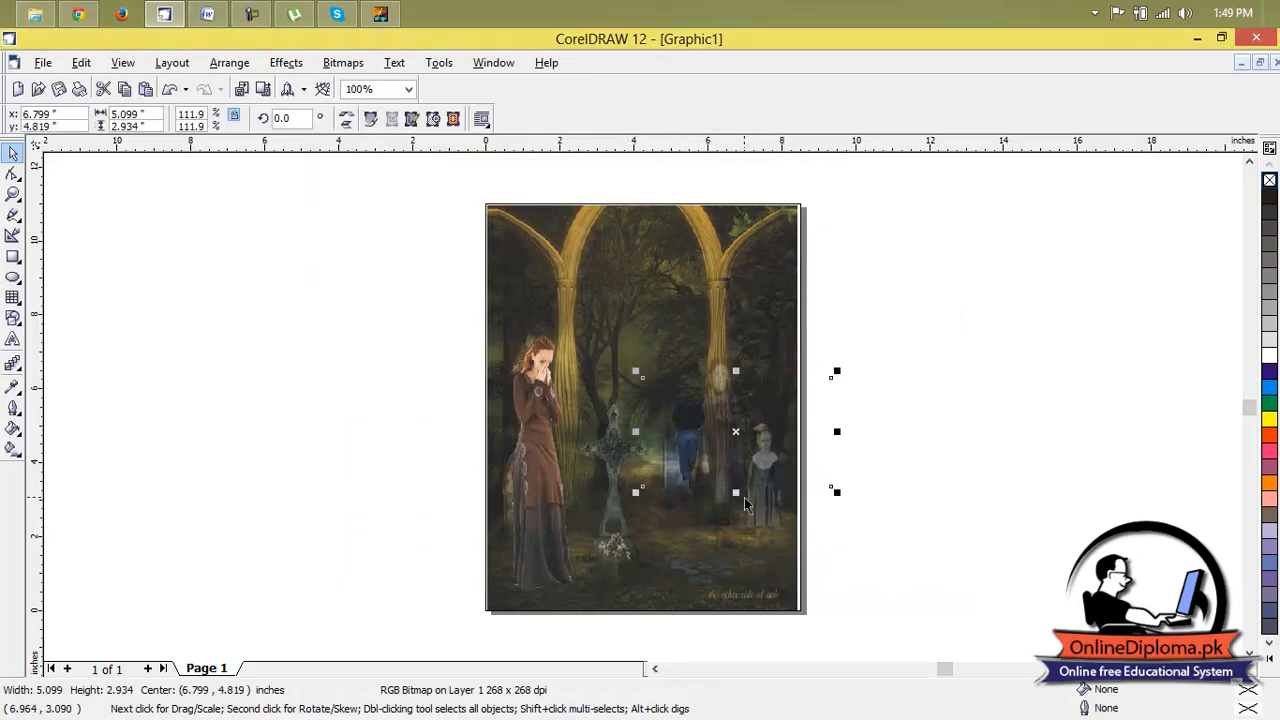
Resize and reposition the man's picture so he stands between the stone cross and the right arch column.
{"action": "left_click_drag", "start_coordinate": [735, 493], "coordinate": [722, 566]}
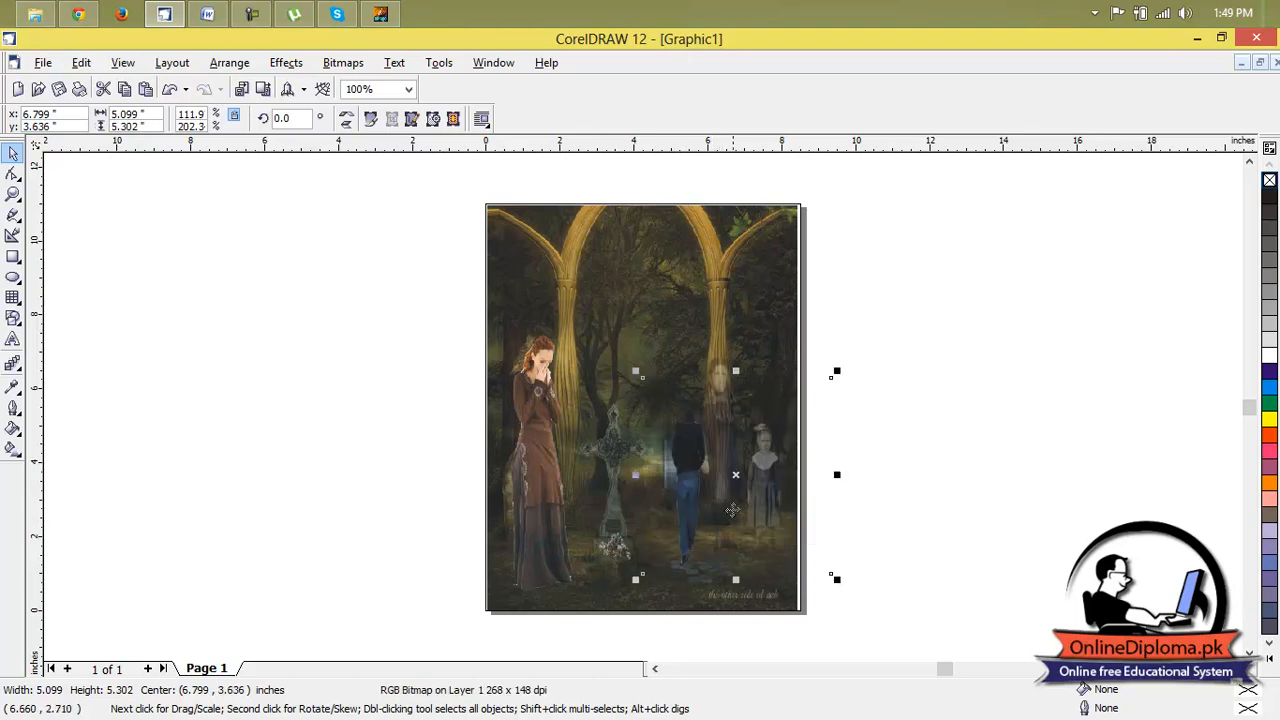
{"action": "left_click_drag", "start_coordinate": [835, 473], "coordinate": [916, 476]}
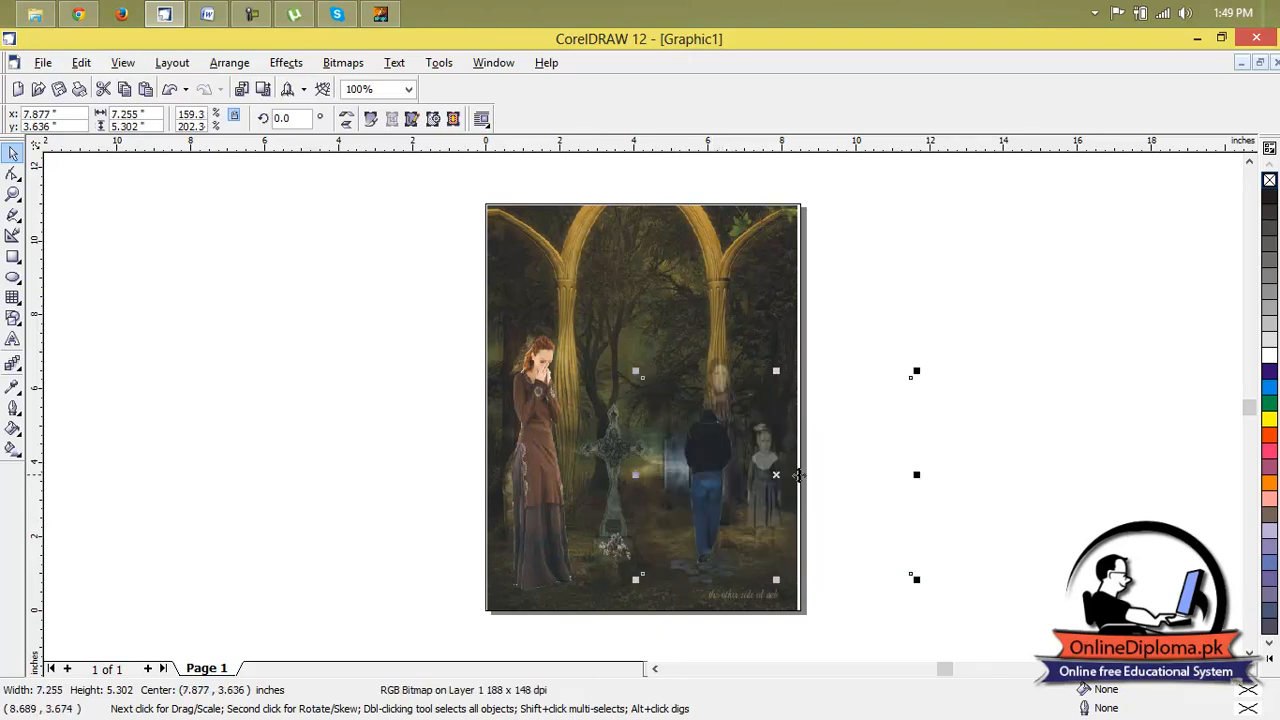
{"action": "left_click_drag", "start_coordinate": [722, 472], "coordinate": [679, 474]}
{"action": "left_click_drag", "start_coordinate": [868, 474], "coordinate": [980, 487]}
{"action": "left_click_drag", "start_coordinate": [785, 370], "coordinate": [785, 293]}
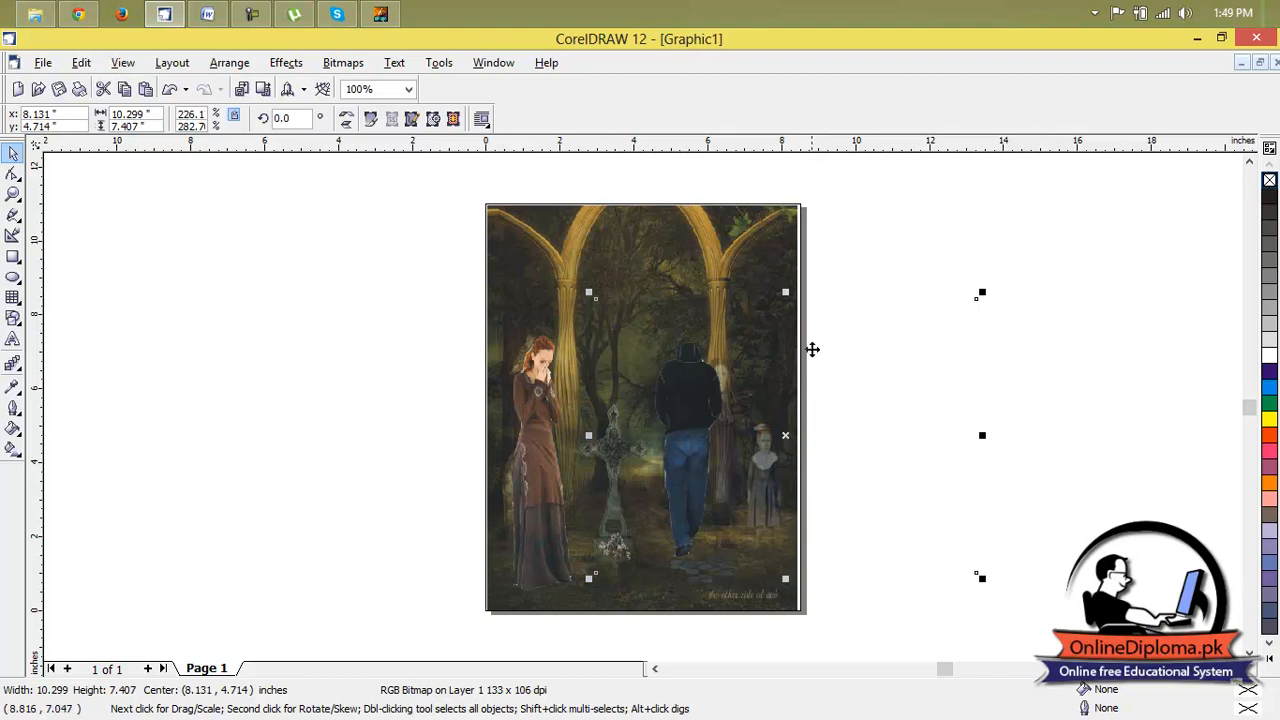
{"action": "left_click_drag", "start_coordinate": [984, 293], "coordinate": [894, 374]}
{"action": "left_click", "coordinate": [958, 373]}
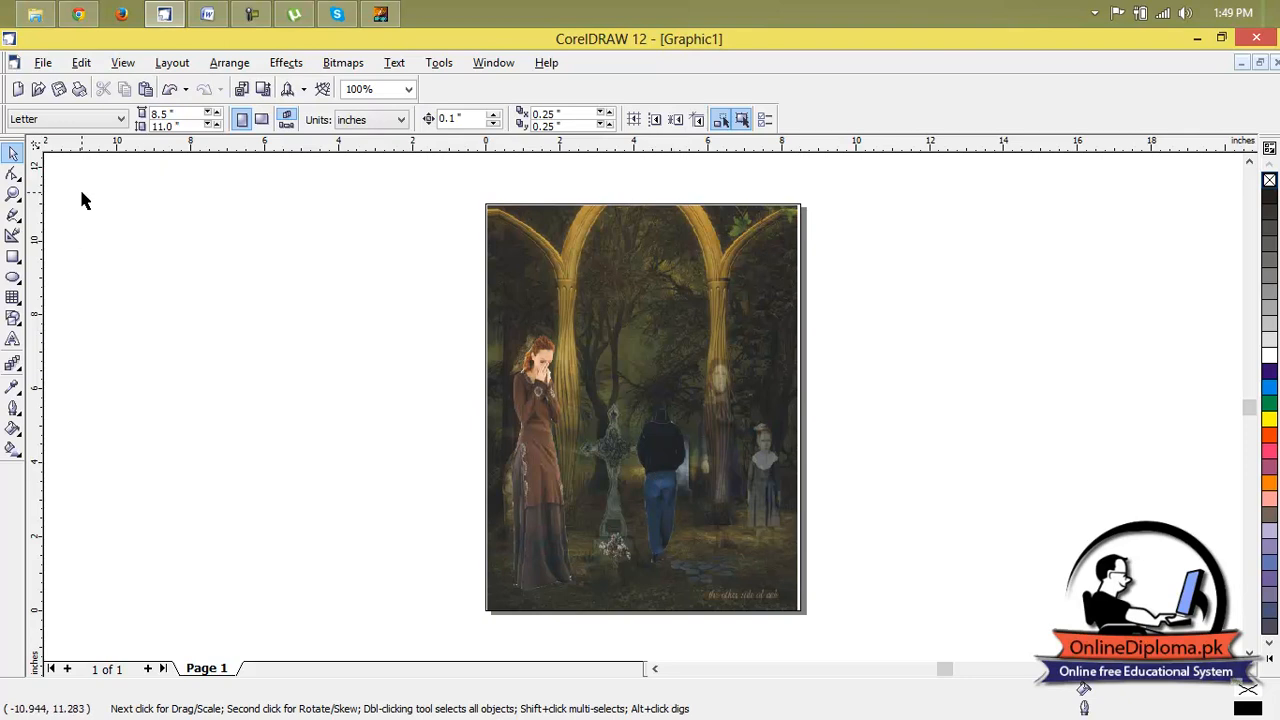
Nudge the forest background slightly right so it reaches the page's right edge.
{"action": "left_click", "coordinate": [752, 298]}
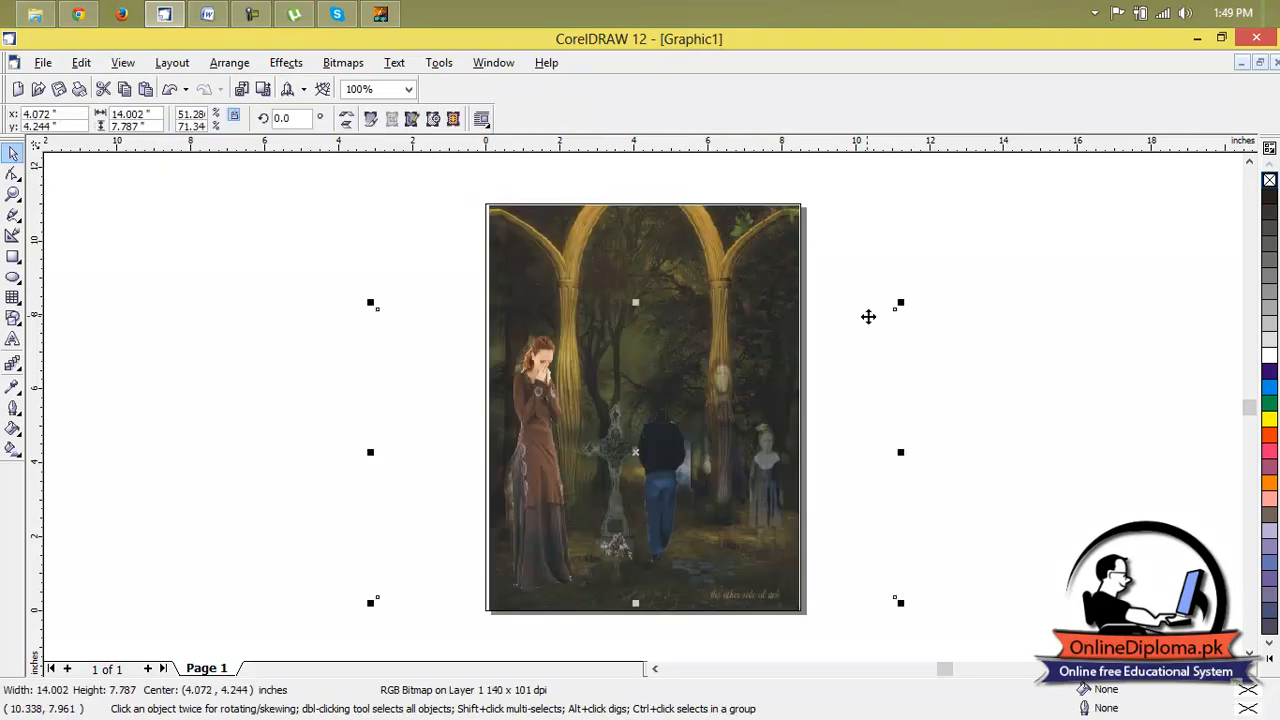
{"action": "left_click", "coordinate": [853, 380]}
{"action": "left_click", "coordinate": [826, 381]}
{"action": "left_click", "coordinate": [826, 381]}
Try the Bit Planes color transform on the forest background, previewing all planes at 6, 5 and 3, and discard it.
{"action": "left_click", "coordinate": [766, 260]}
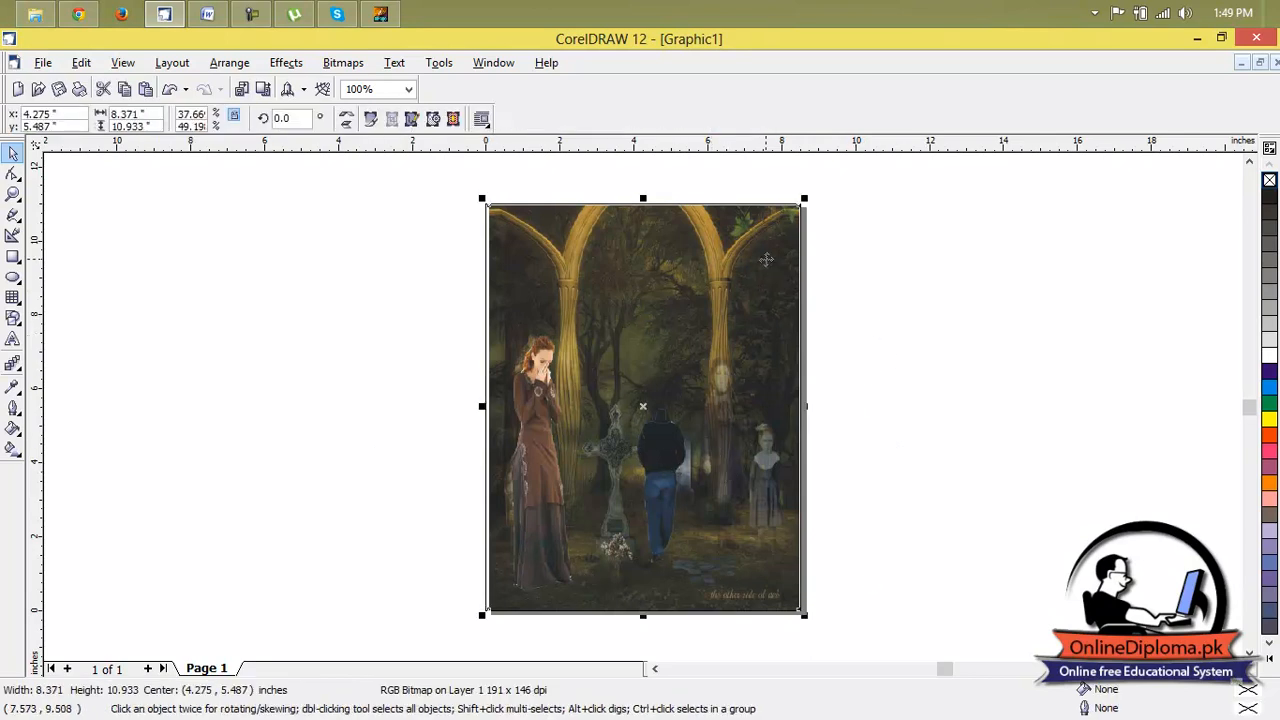
{"action": "left_click", "coordinate": [344, 63]}
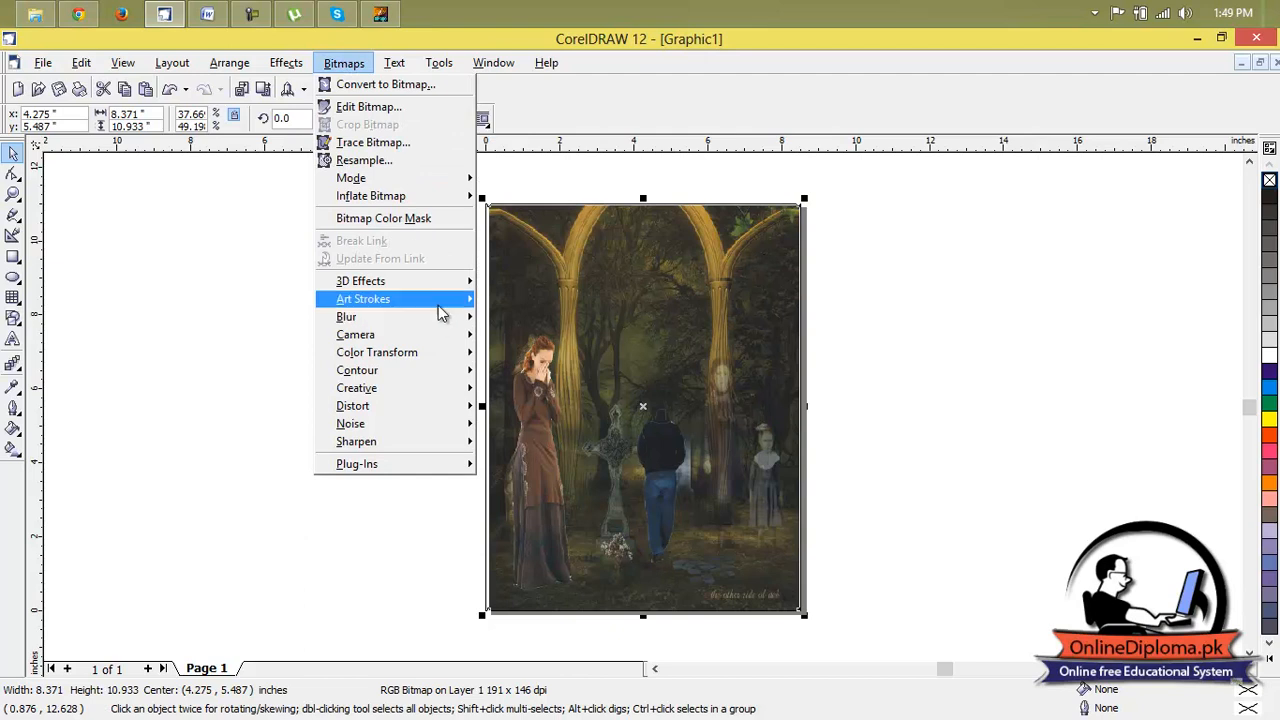
{"action": "mouse_move", "coordinate": [436, 289]}
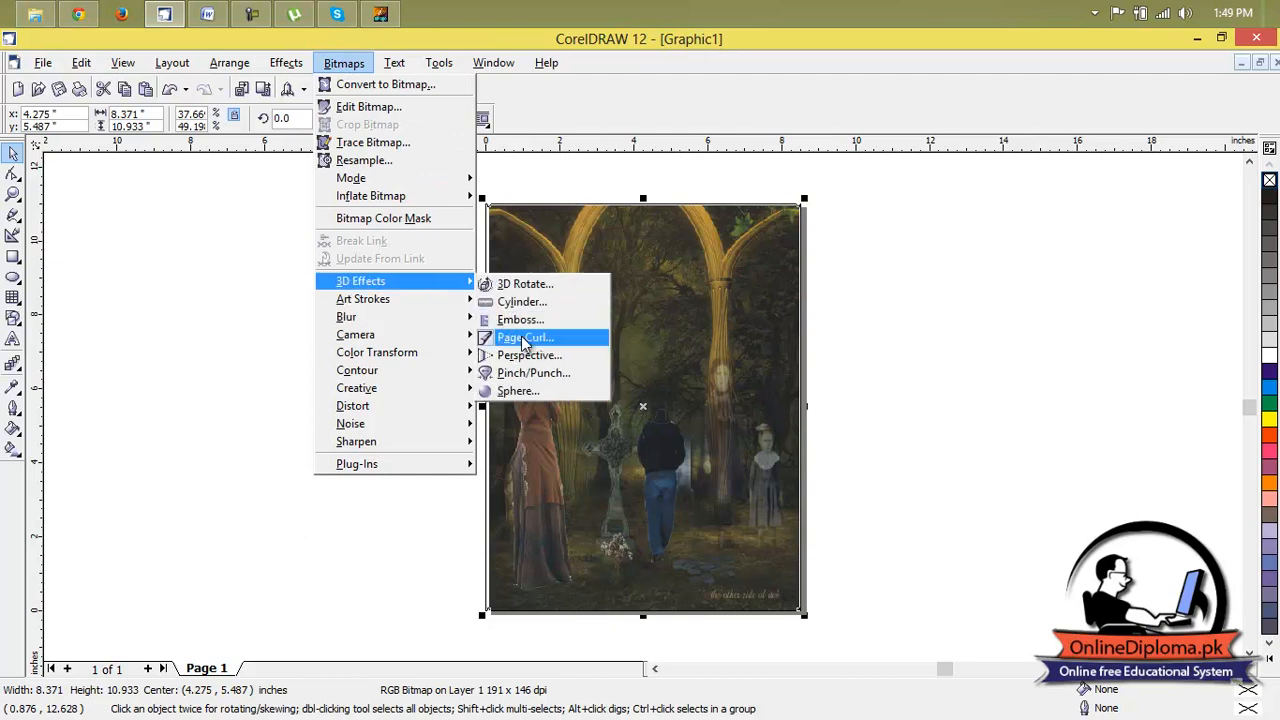
{"action": "mouse_move", "coordinate": [397, 305]}
{"action": "mouse_move", "coordinate": [403, 337]}
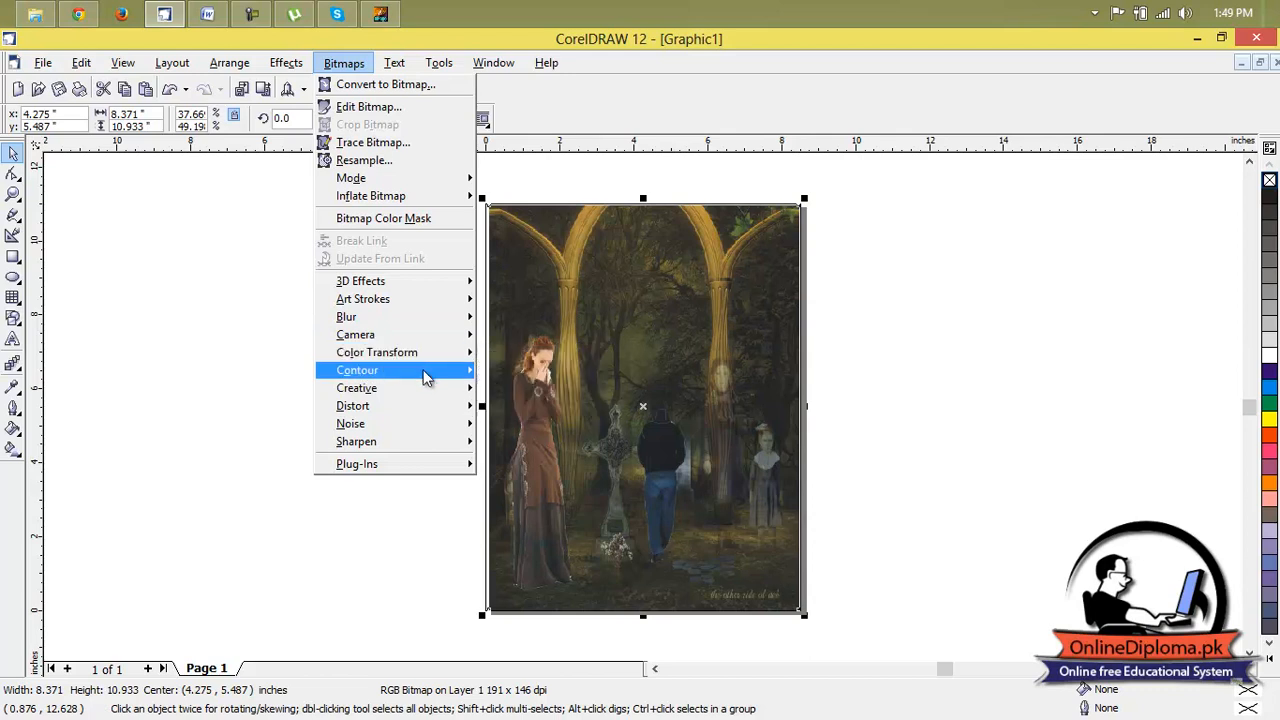
{"action": "mouse_move", "coordinate": [425, 392]}
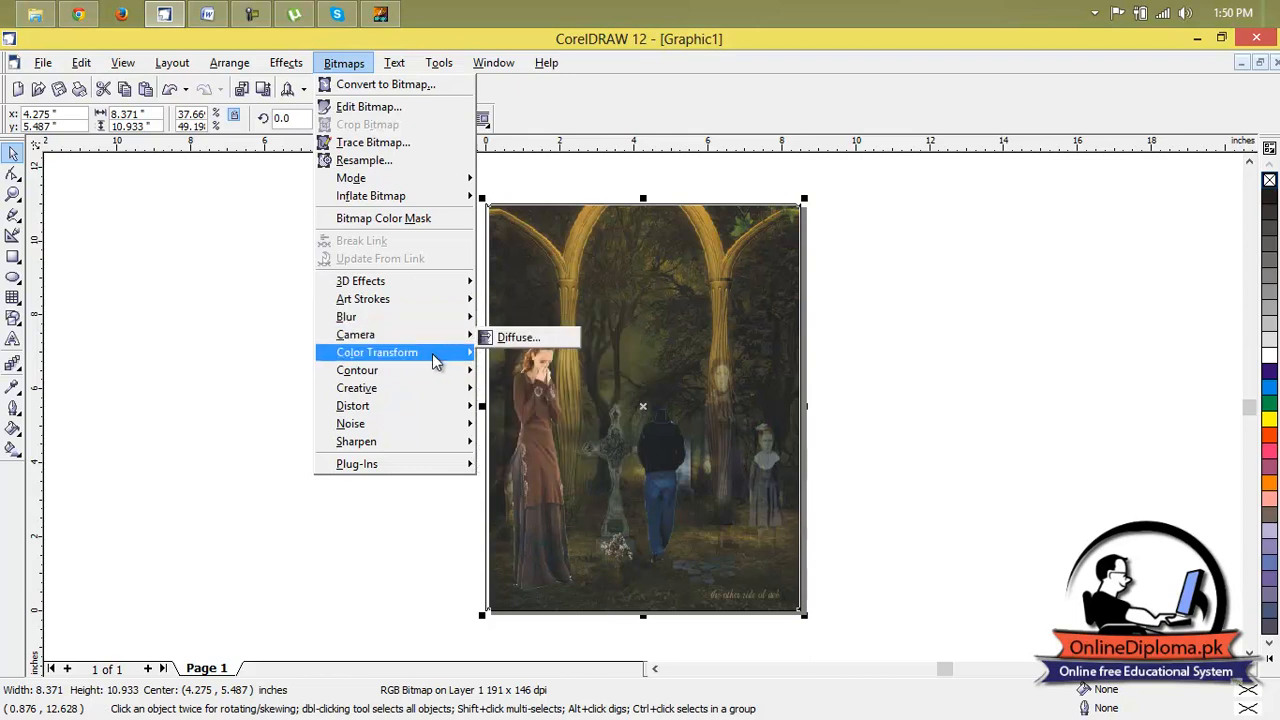
{"action": "left_click", "coordinate": [567, 358]}
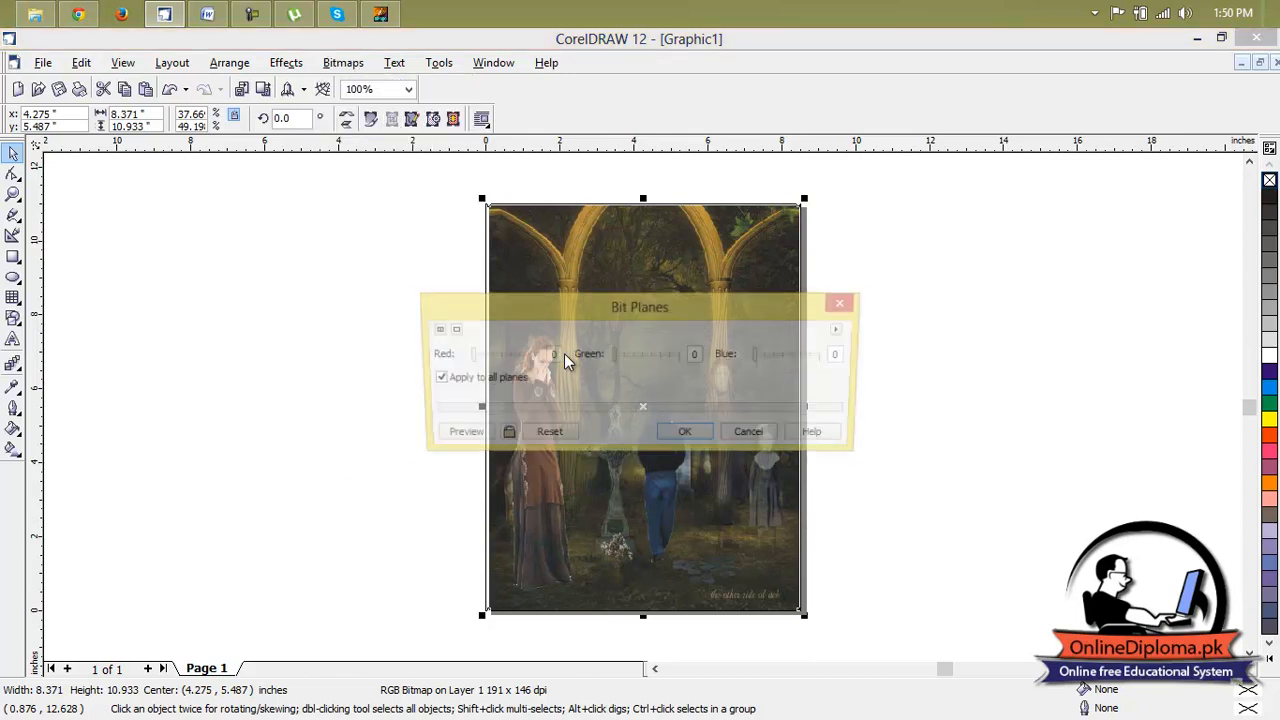
{"action": "left_click_drag", "start_coordinate": [648, 286], "coordinate": [356, 118]}
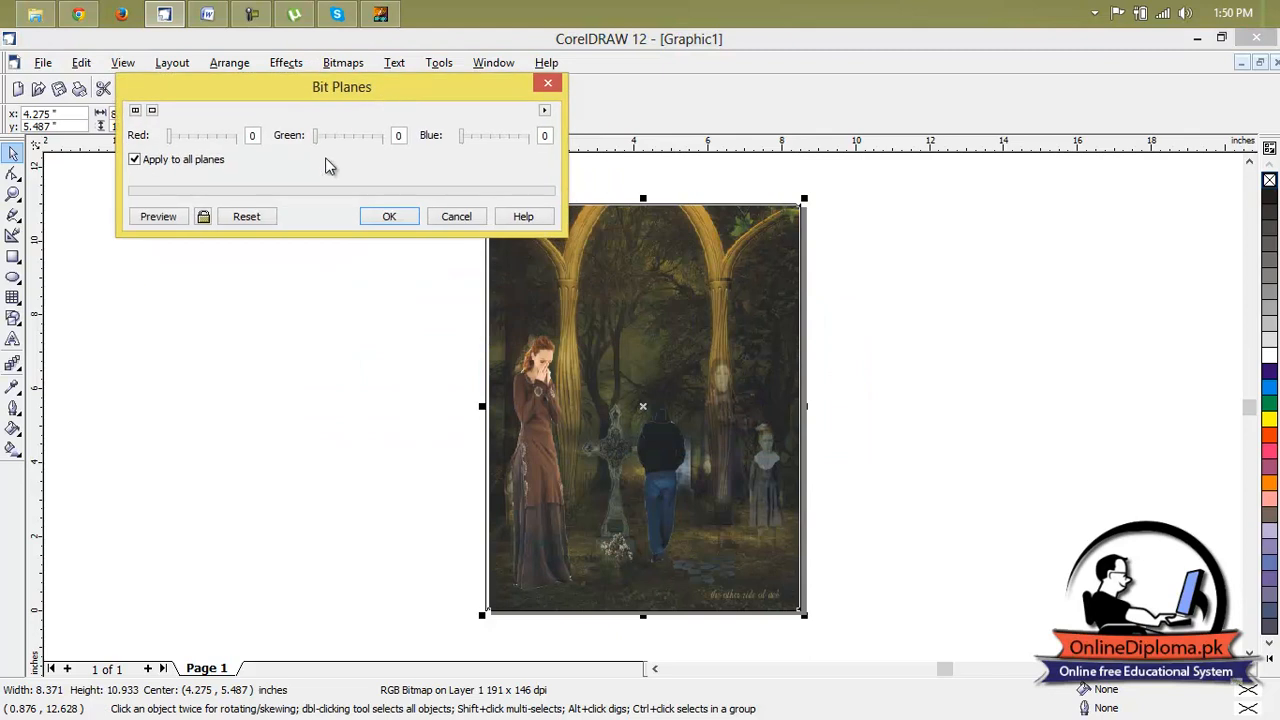
{"action": "left_click", "coordinate": [205, 218]}
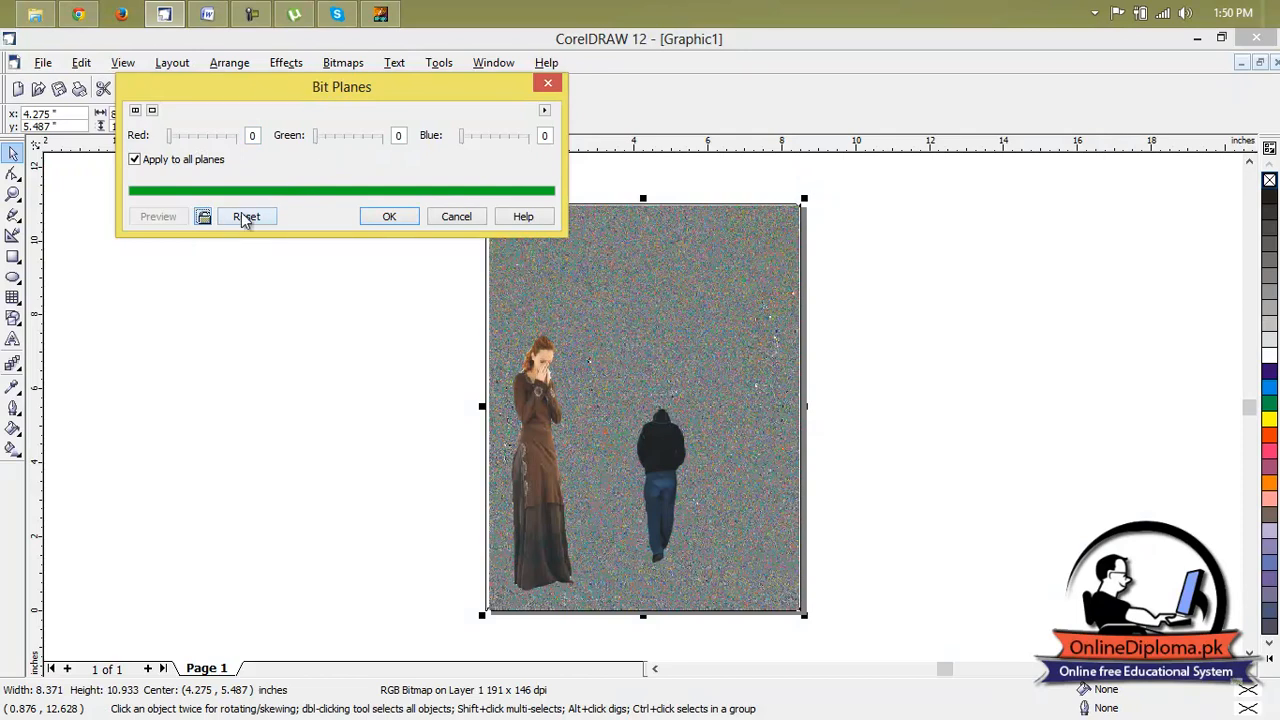
{"action": "left_click_drag", "start_coordinate": [314, 142], "coordinate": [376, 145]}
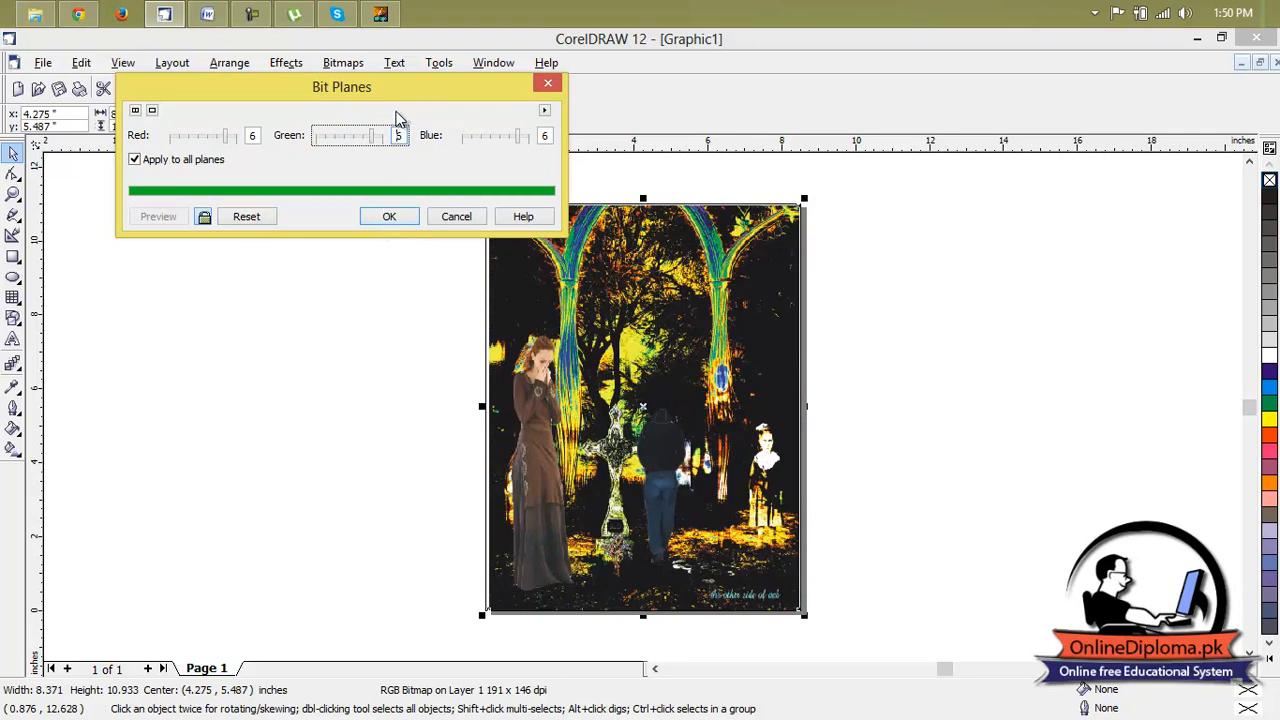
{"action": "left_click_drag", "start_coordinate": [519, 137], "coordinate": [515, 141]}
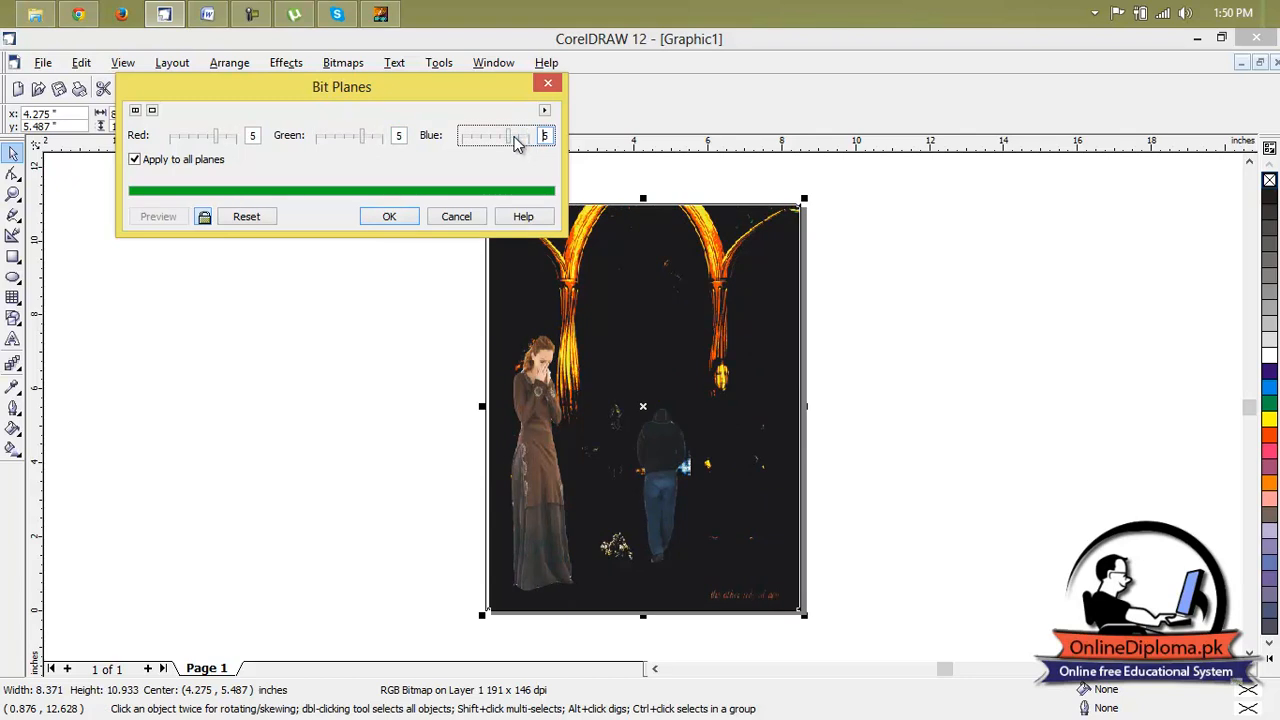
{"action": "left_click_drag", "start_coordinate": [511, 135], "coordinate": [490, 134]}
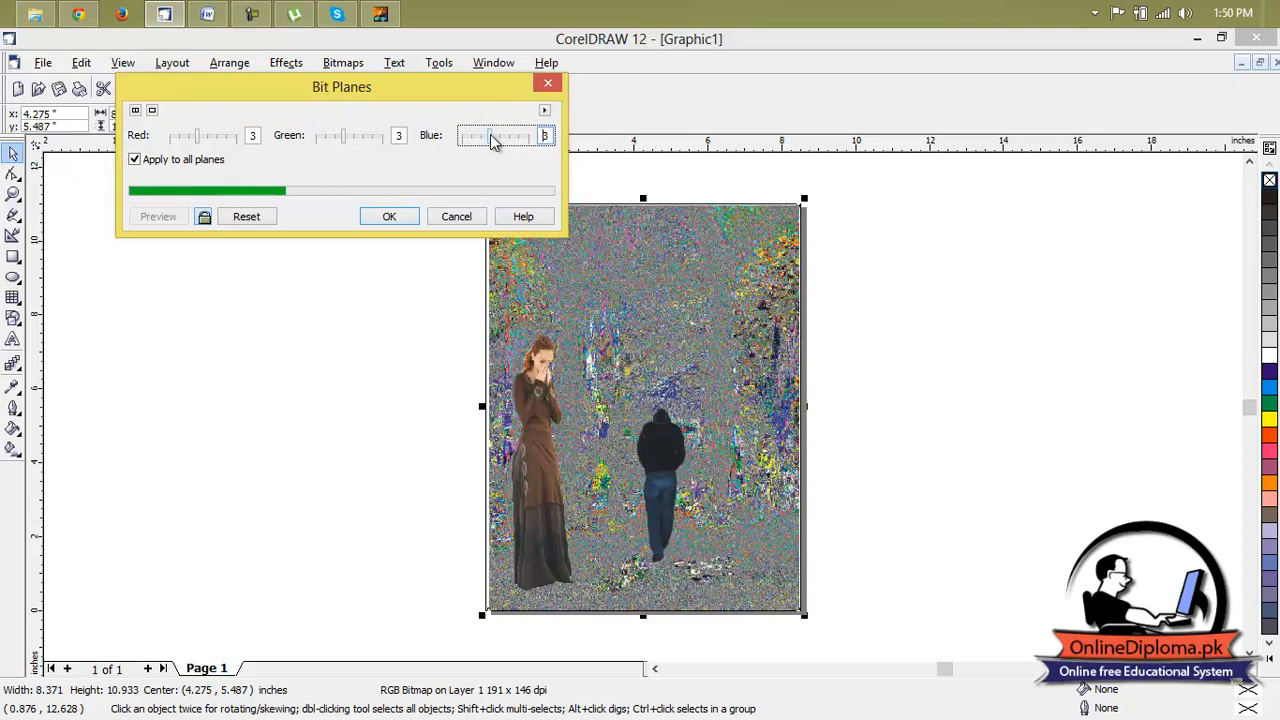
{"action": "left_click", "coordinate": [547, 83]}
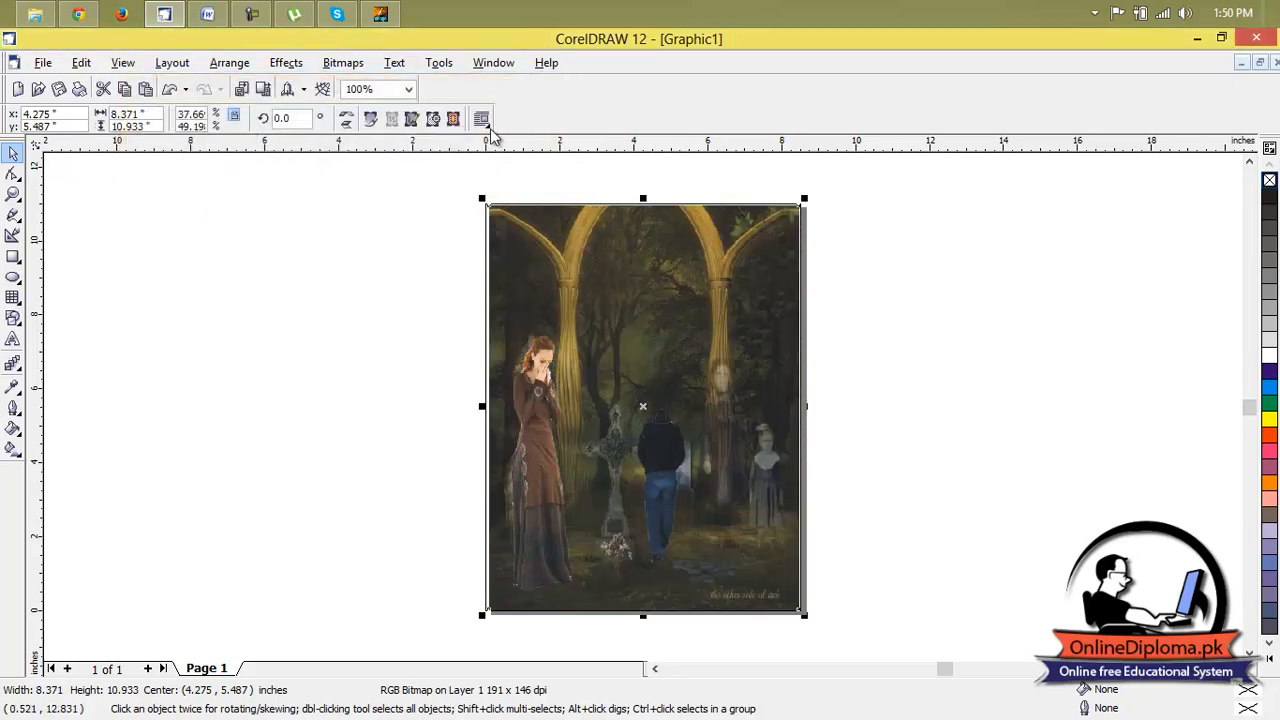
Start a Hue/Saturation/Lightness adjustment on the forest background with live preview and set the master hue to -49.
{"action": "left_click", "coordinate": [287, 62]}
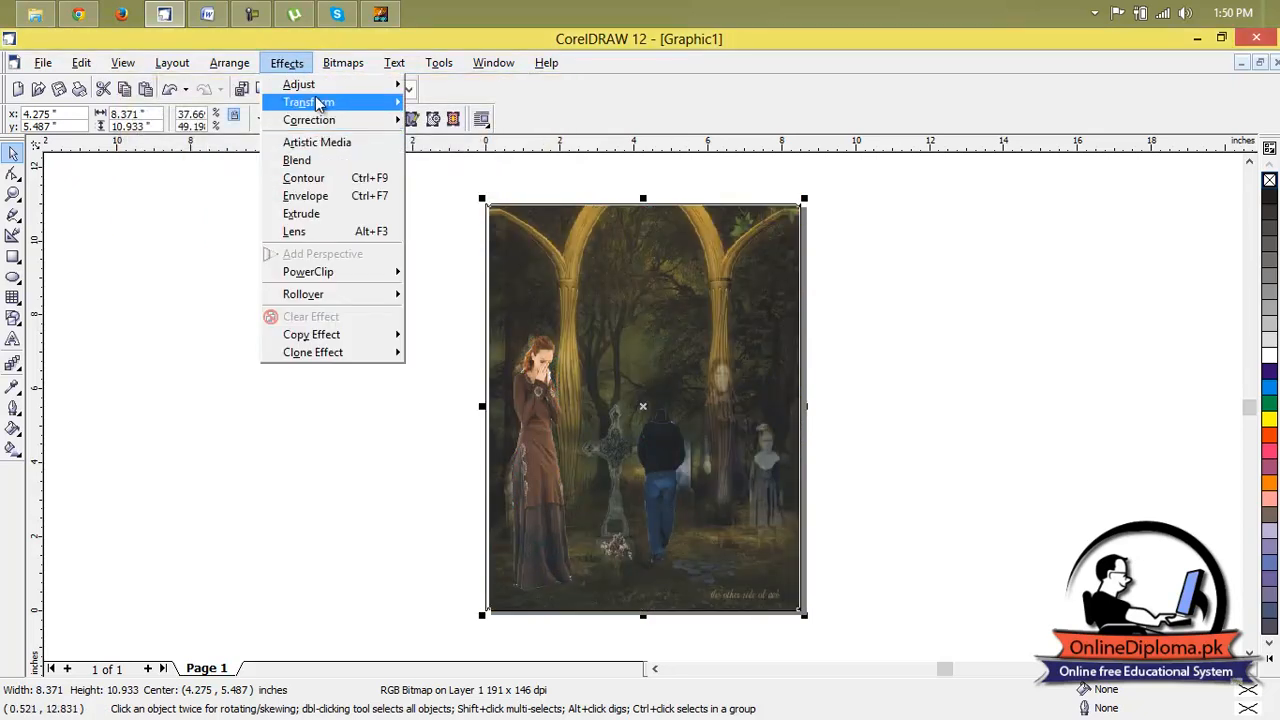
{"action": "mouse_move", "coordinate": [244, 74]}
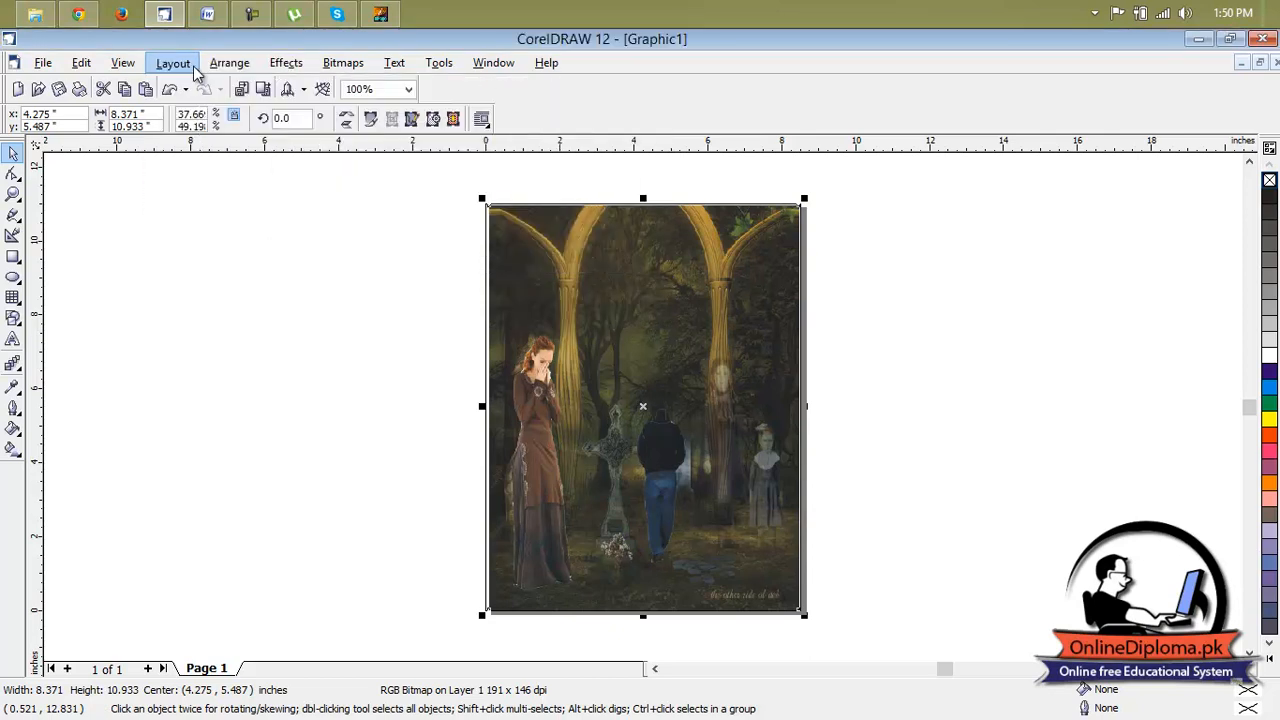
{"action": "mouse_move", "coordinate": [304, 90]}
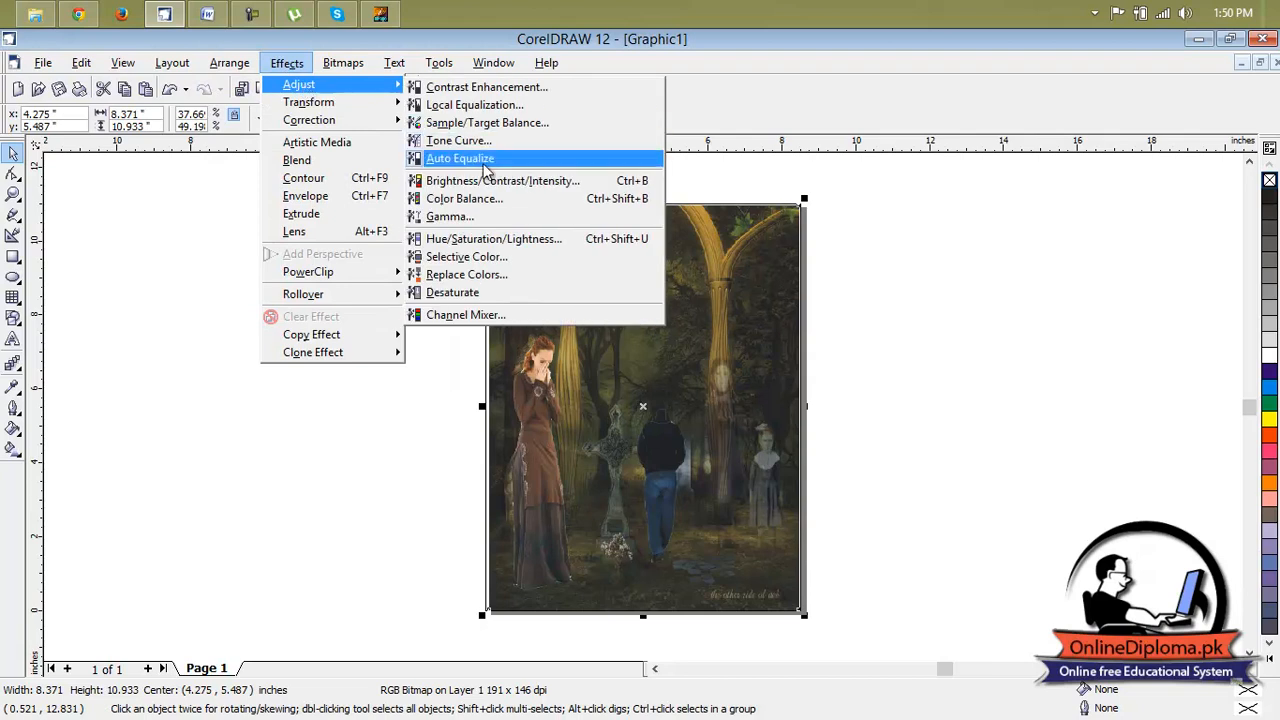
{"action": "left_click", "coordinate": [492, 241]}
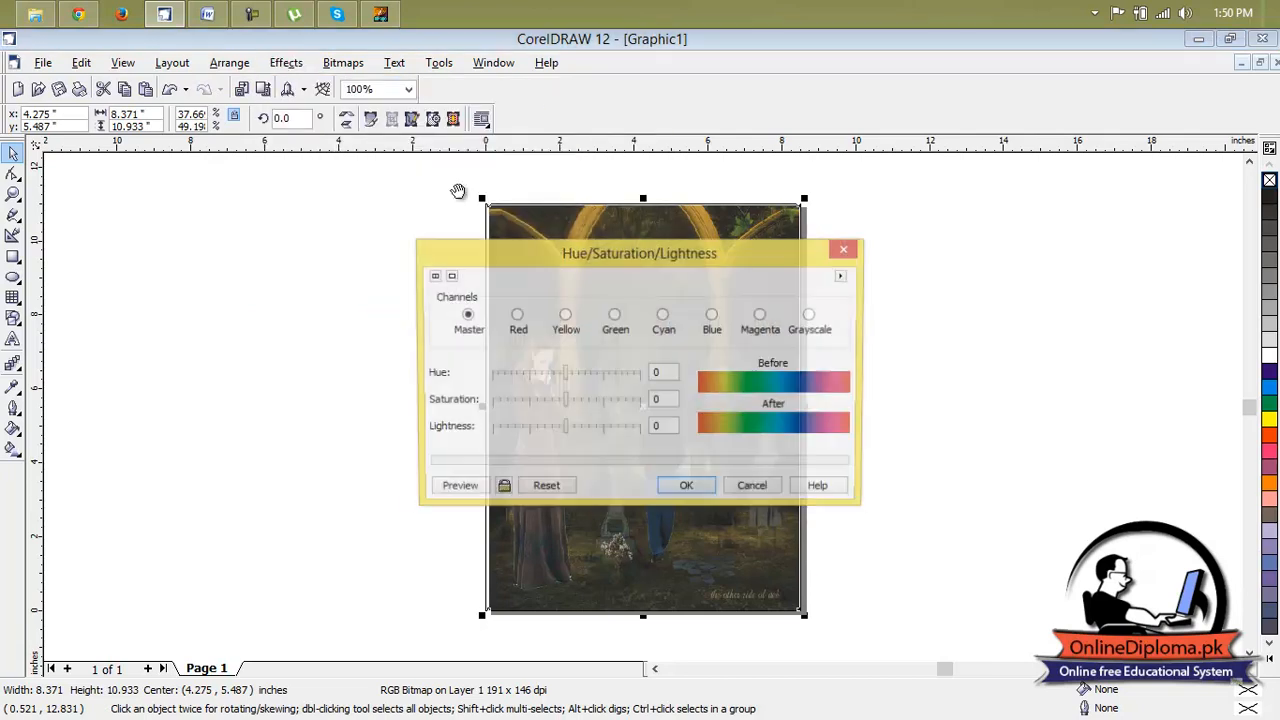
{"action": "left_click_drag", "start_coordinate": [613, 251], "coordinate": [274, 51]}
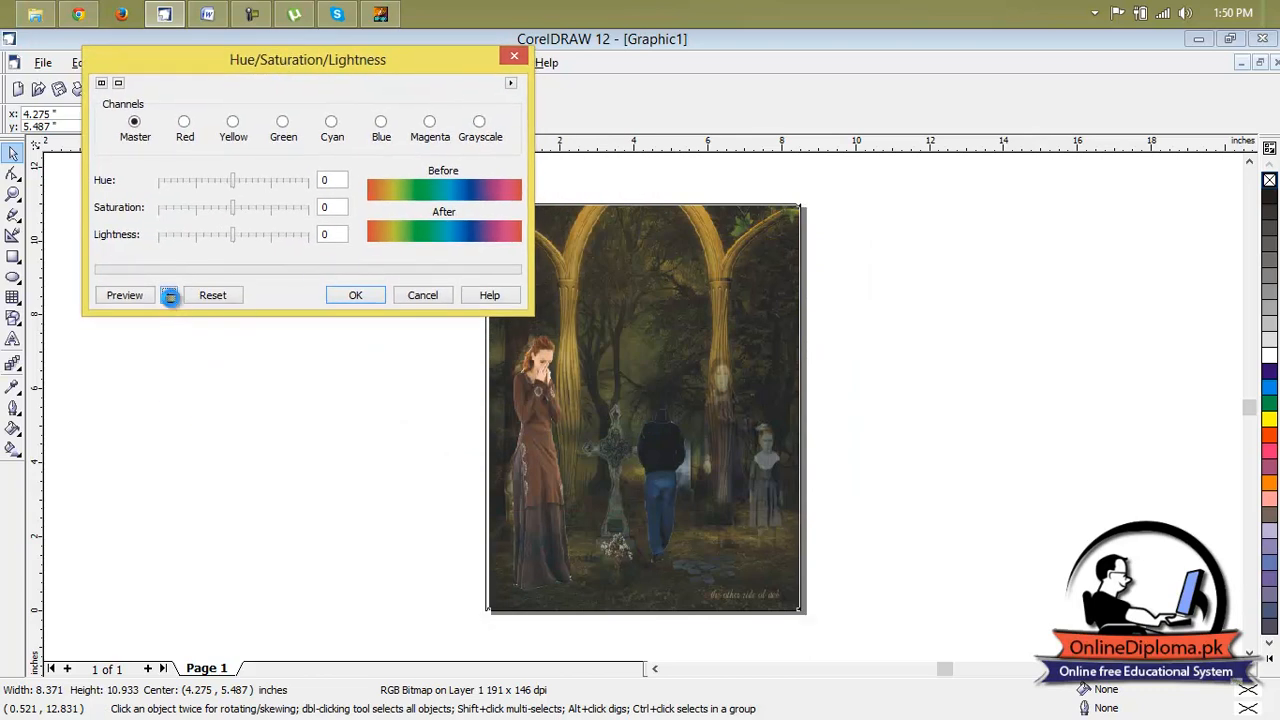
{"action": "left_click", "coordinate": [170, 296]}
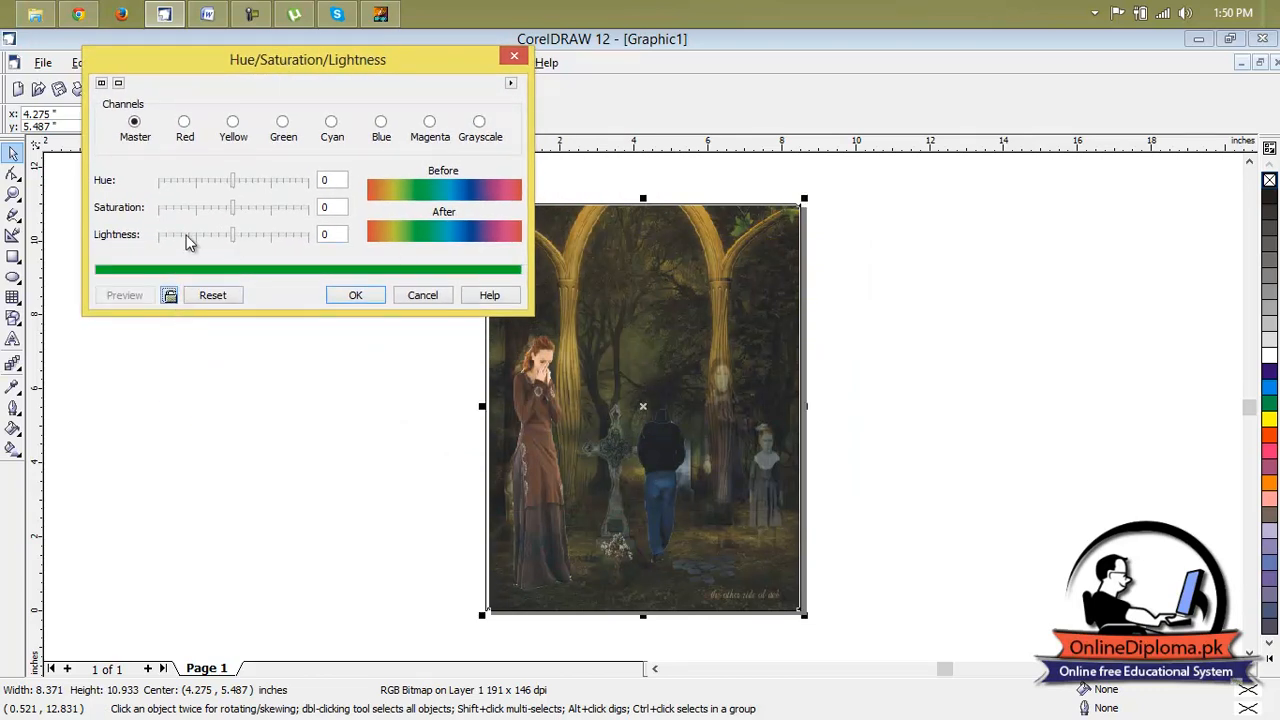
{"action": "left_click_drag", "start_coordinate": [236, 188], "coordinate": [253, 185]}
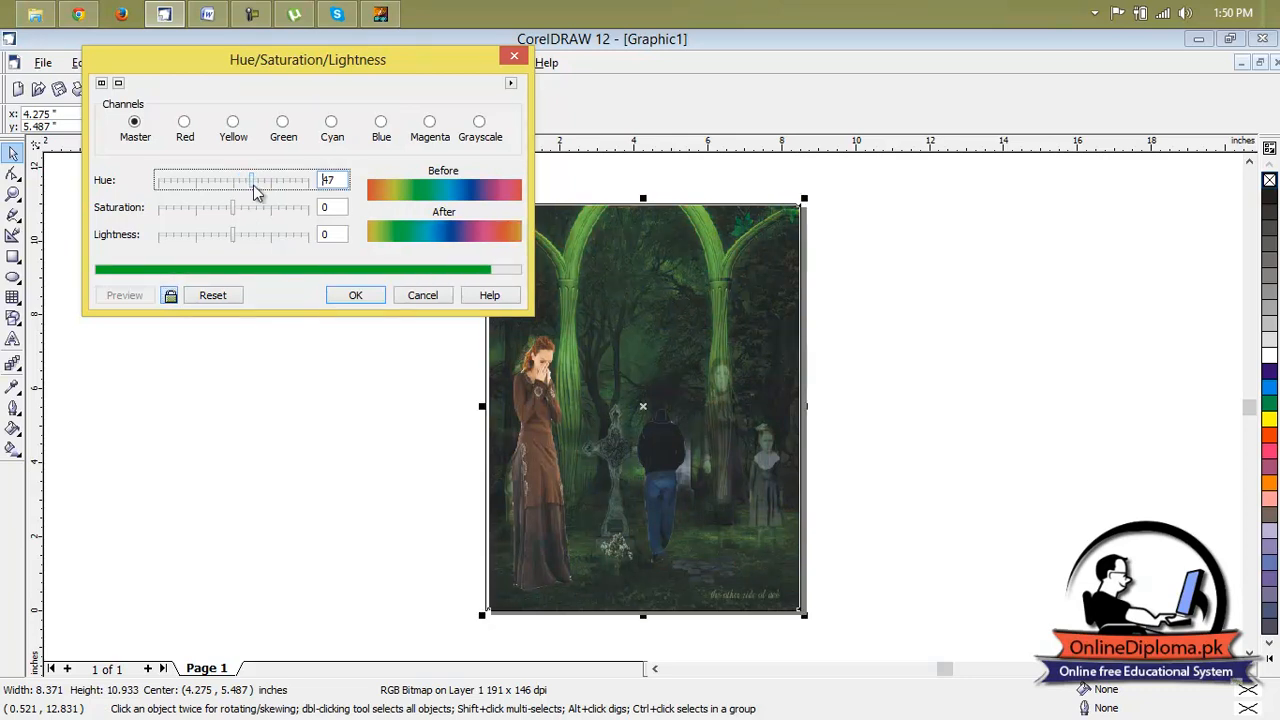
{"action": "left_click_drag", "start_coordinate": [253, 185], "coordinate": [257, 190]}
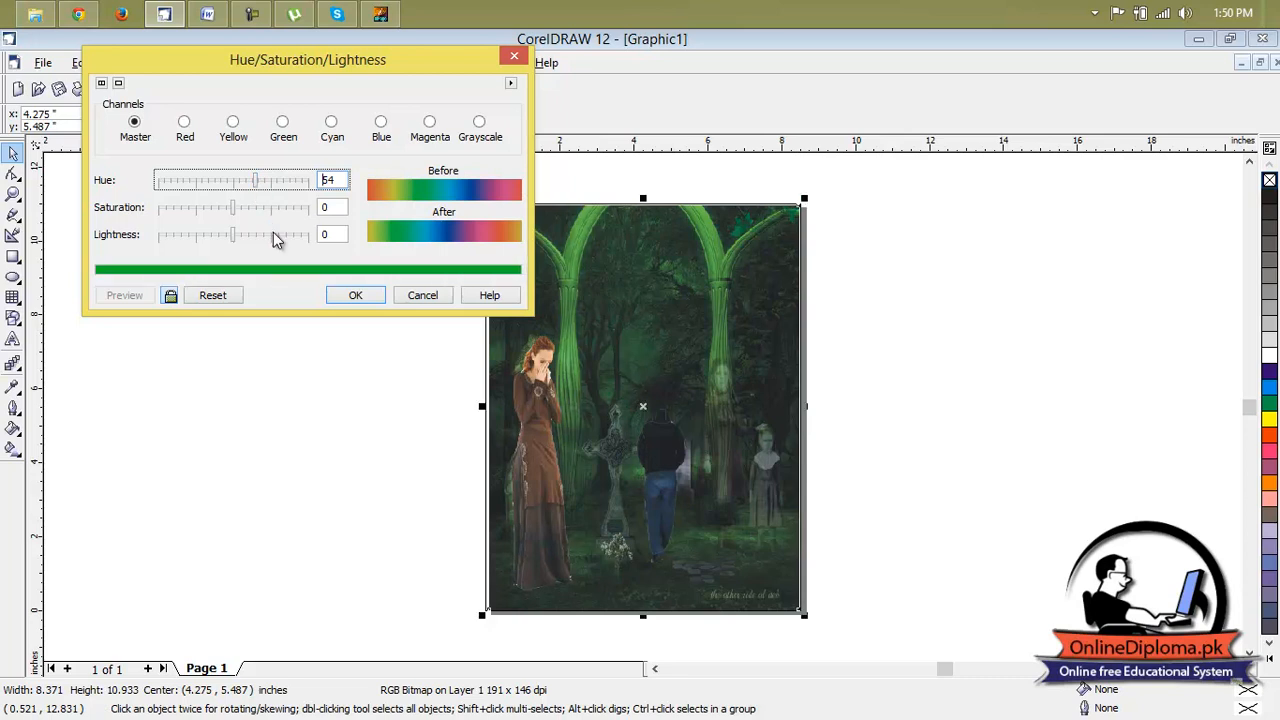
{"action": "left_click_drag", "start_coordinate": [260, 190], "coordinate": [216, 186]}
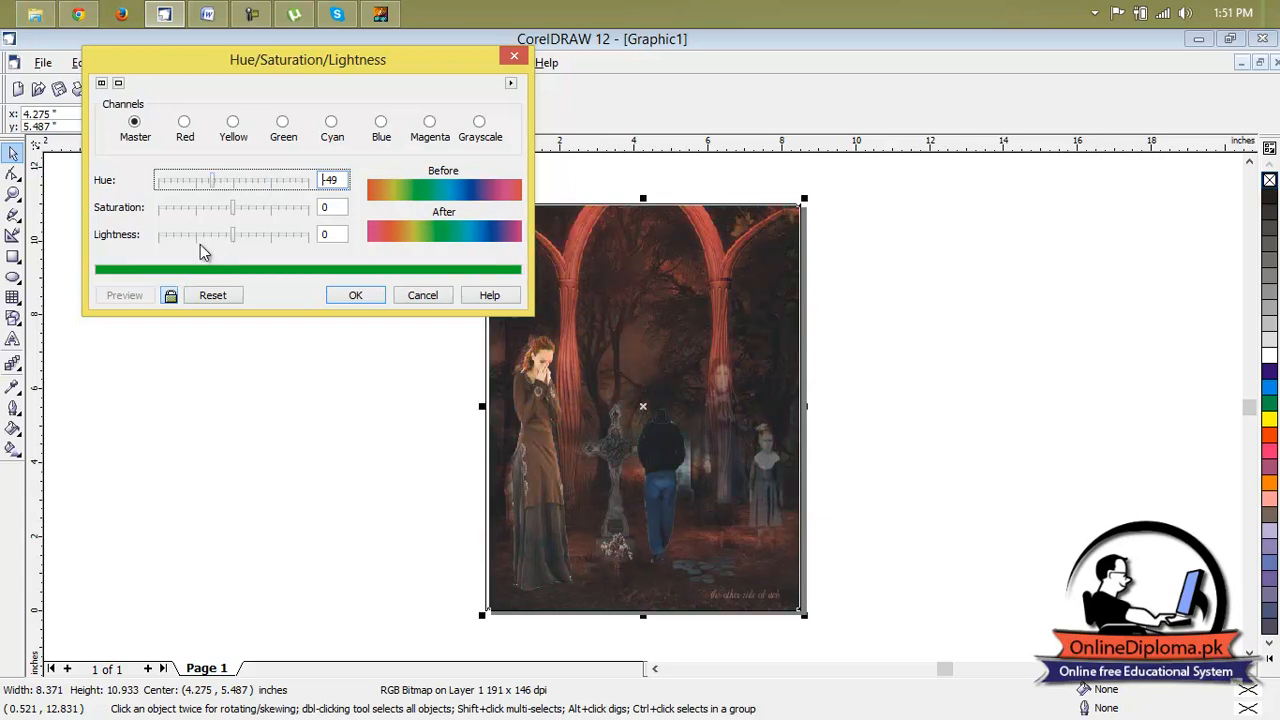
Set the background's saturation to 48 and lightness to -37, apply the adjustment and deselect the picture.
{"action": "left_click_drag", "start_coordinate": [232, 209], "coordinate": [250, 211]}
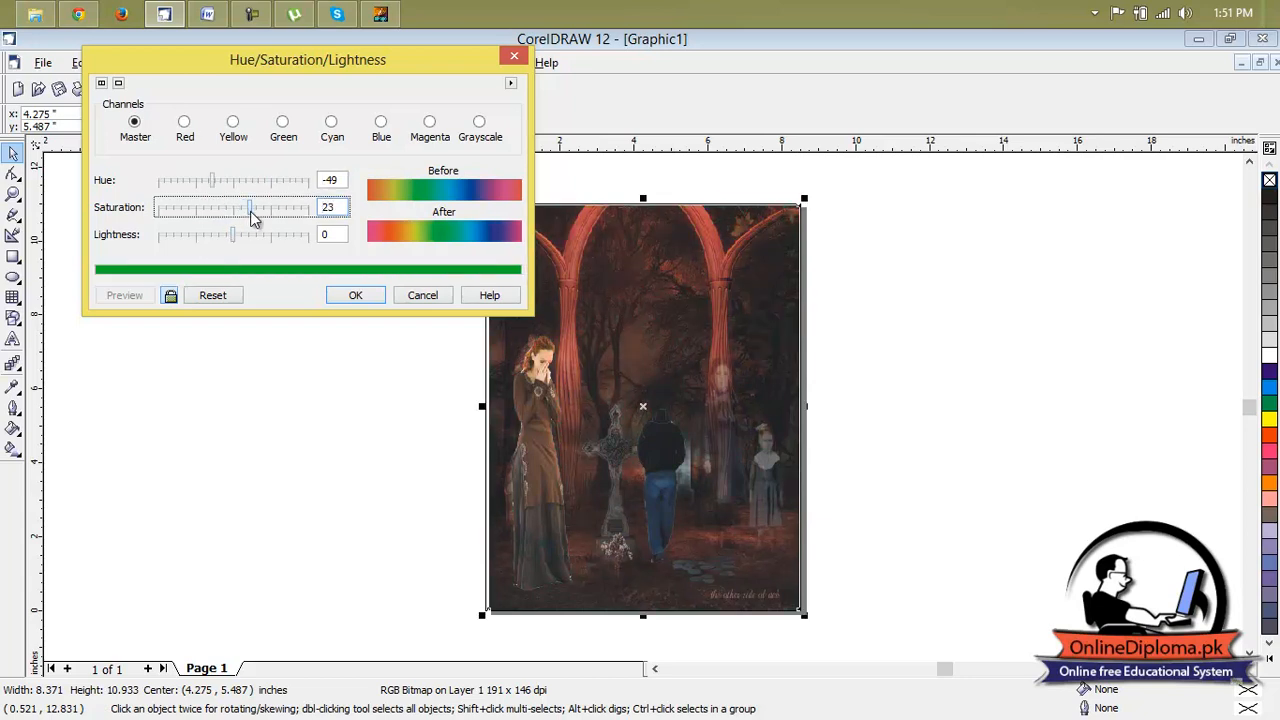
{"action": "left_click_drag", "start_coordinate": [250, 211], "coordinate": [271, 218]}
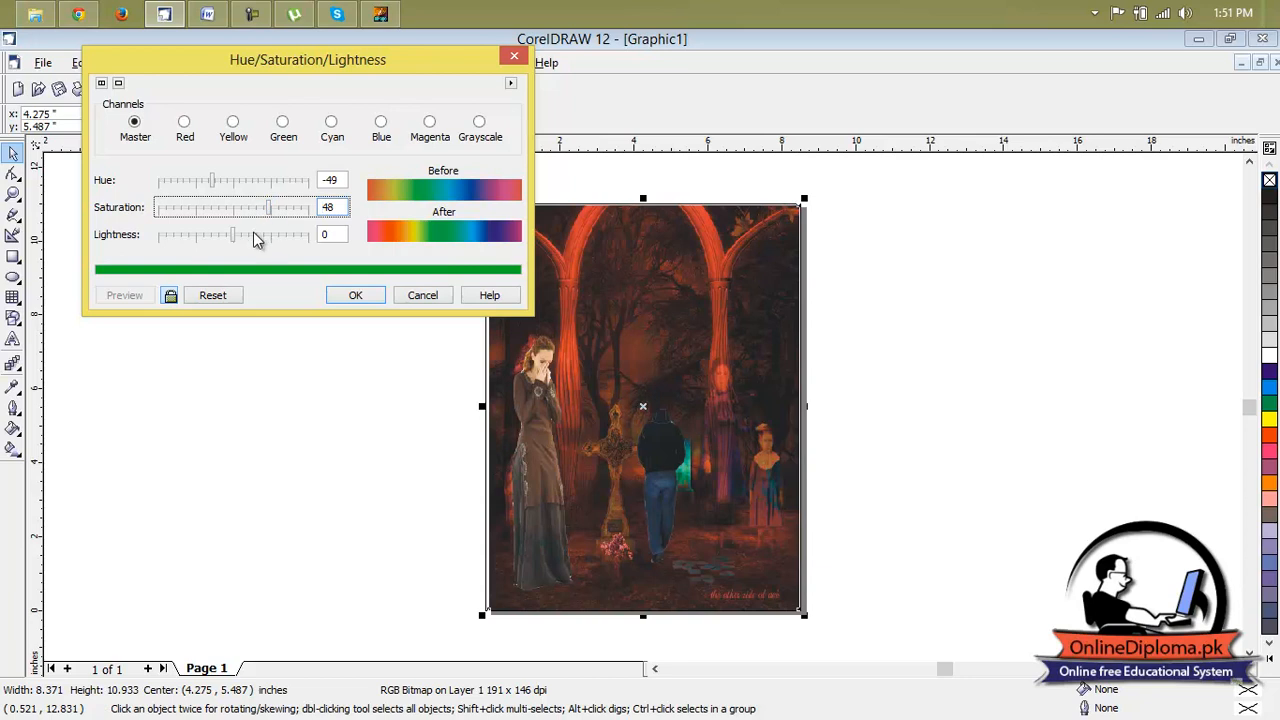
{"action": "mouse_move", "coordinate": [234, 233]}
{"action": "left_mouse_down"}
{"action": "mouse_move", "coordinate": [184, 234]}
{"action": "mouse_move", "coordinate": [240, 240]}
{"action": "left_mouse_up"}
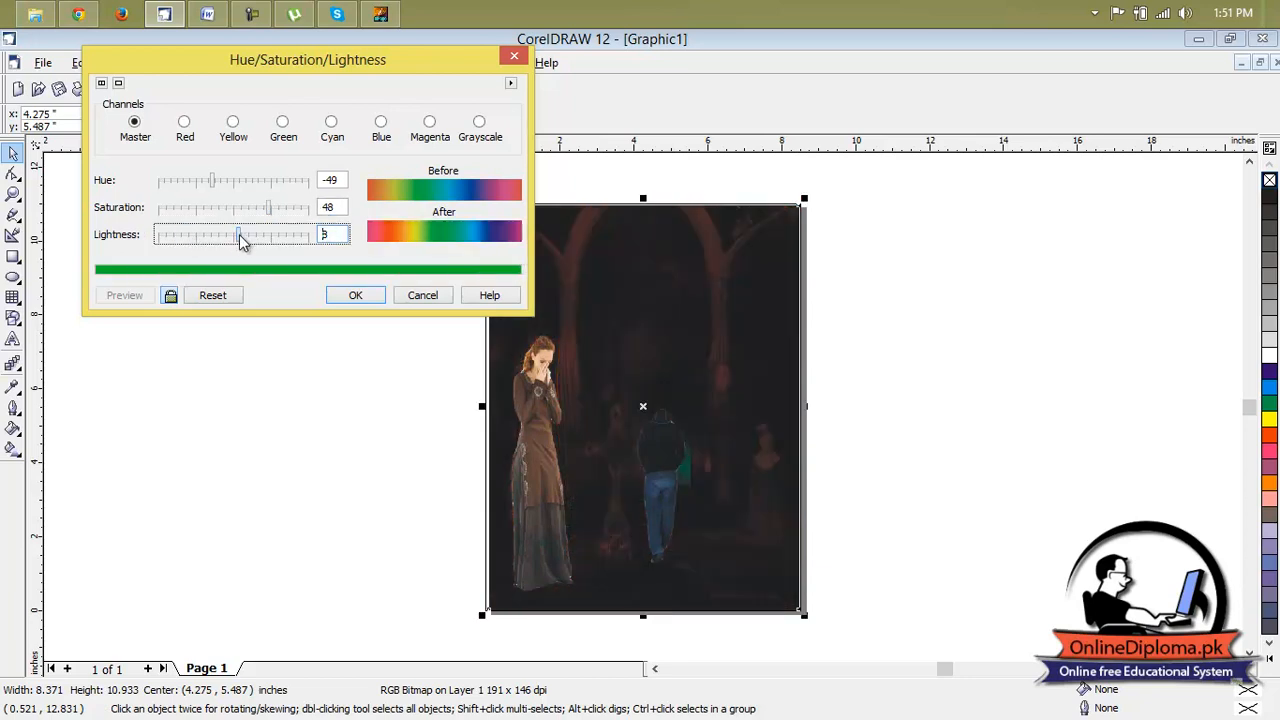
{"action": "left_click", "coordinate": [239, 235]}
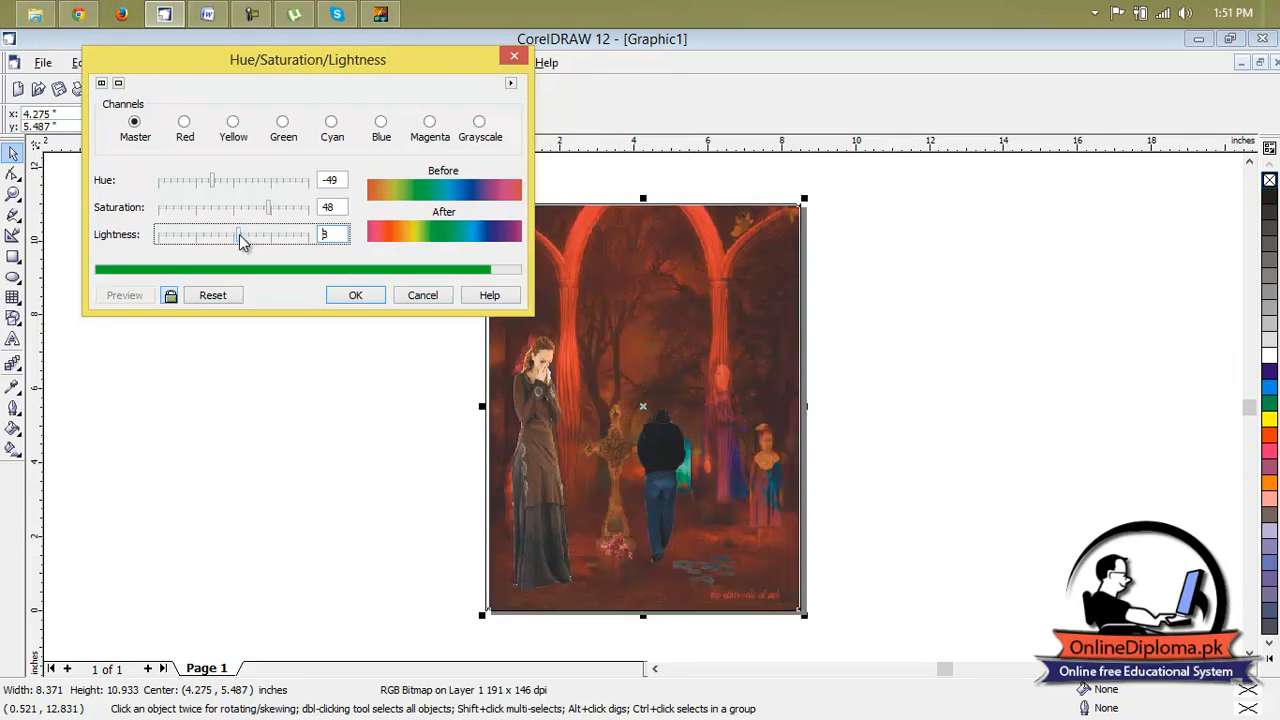
{"action": "left_click_drag", "start_coordinate": [239, 234], "coordinate": [205, 236]}
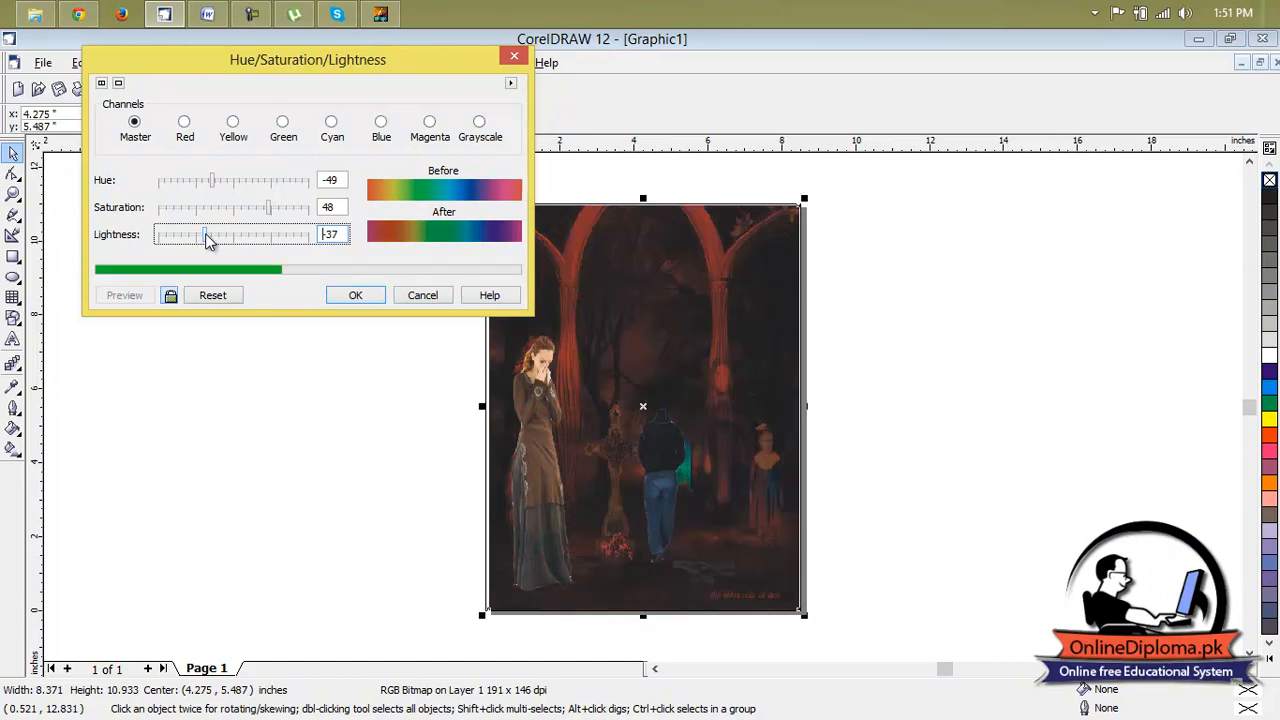
{"action": "left_click", "coordinate": [352, 295]}
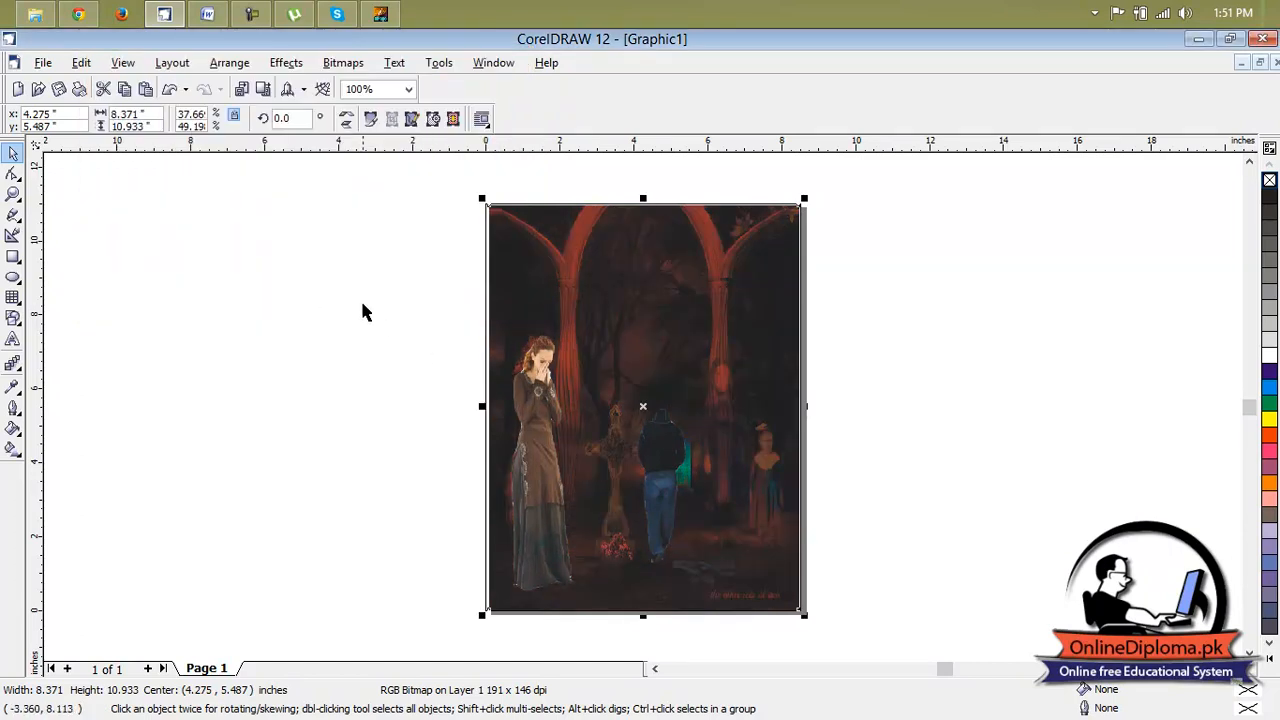
{"action": "left_click", "coordinate": [96, 218]}
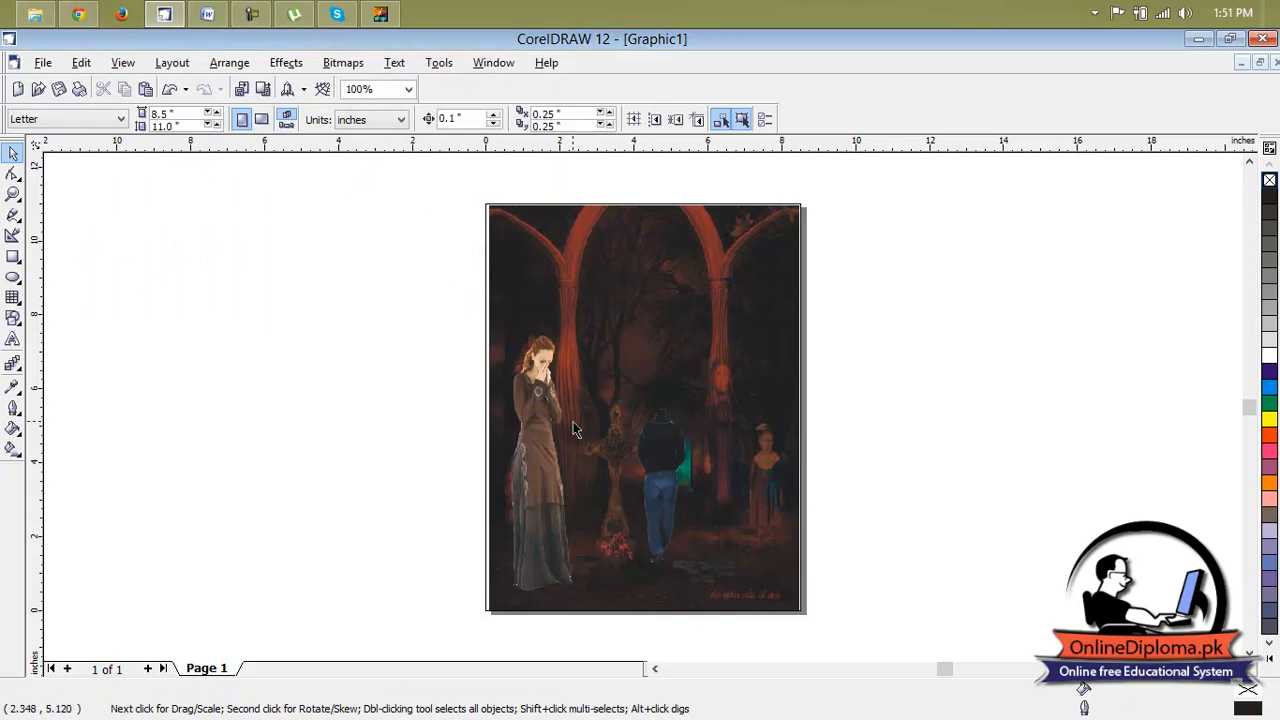
Start a Color Balance adjustment on the standing woman's picture with live preview on.
{"action": "mouse_move", "coordinate": [357, 8]}
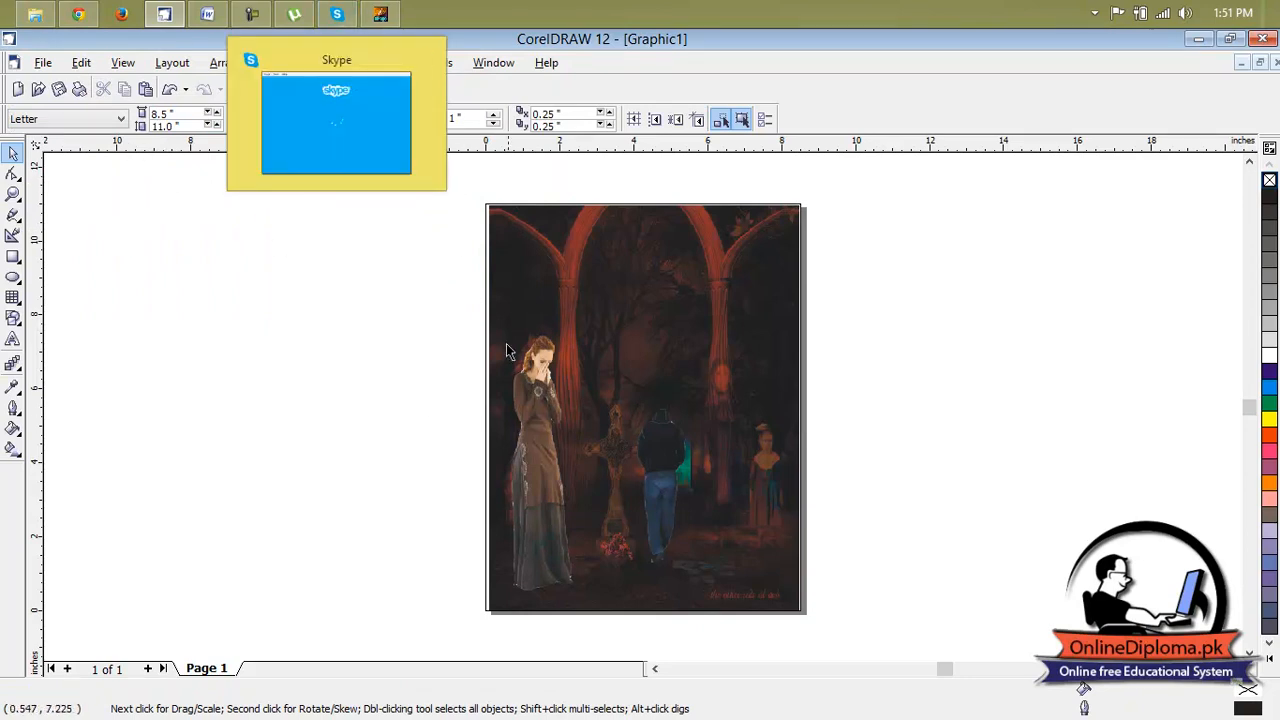
{"action": "left_click", "coordinate": [518, 372]}
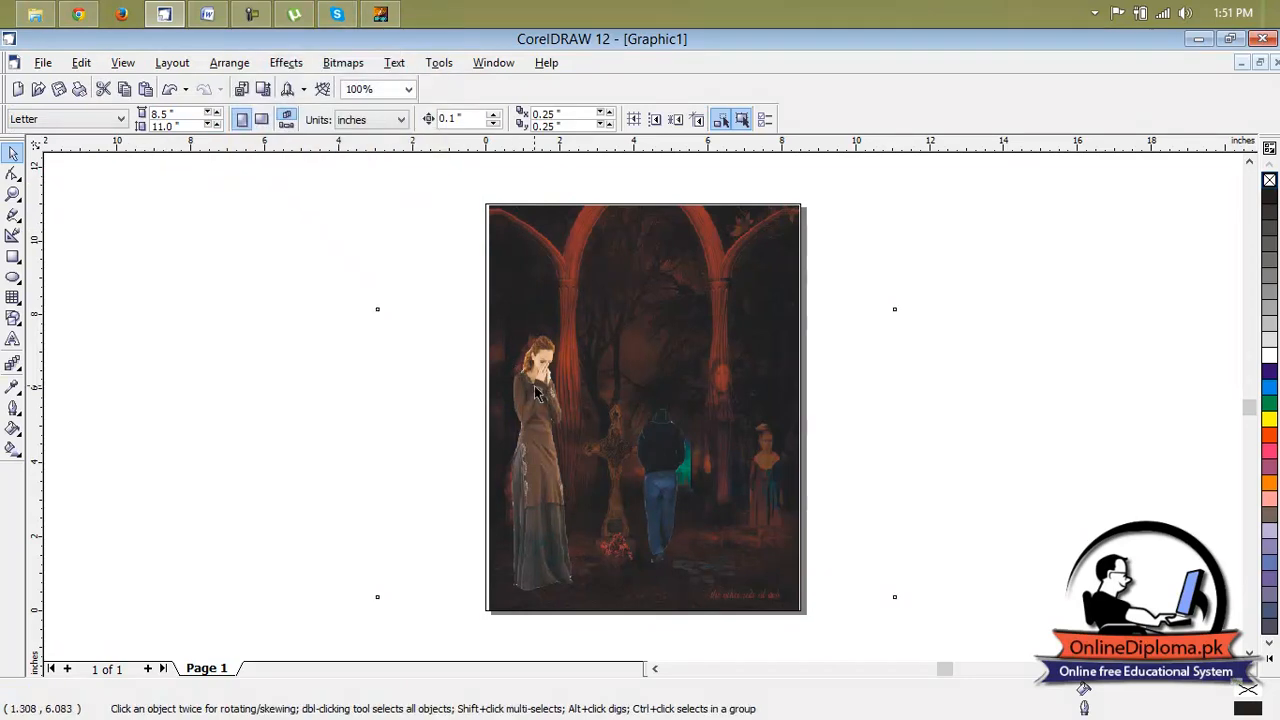
{"action": "left_click", "coordinate": [345, 62]}
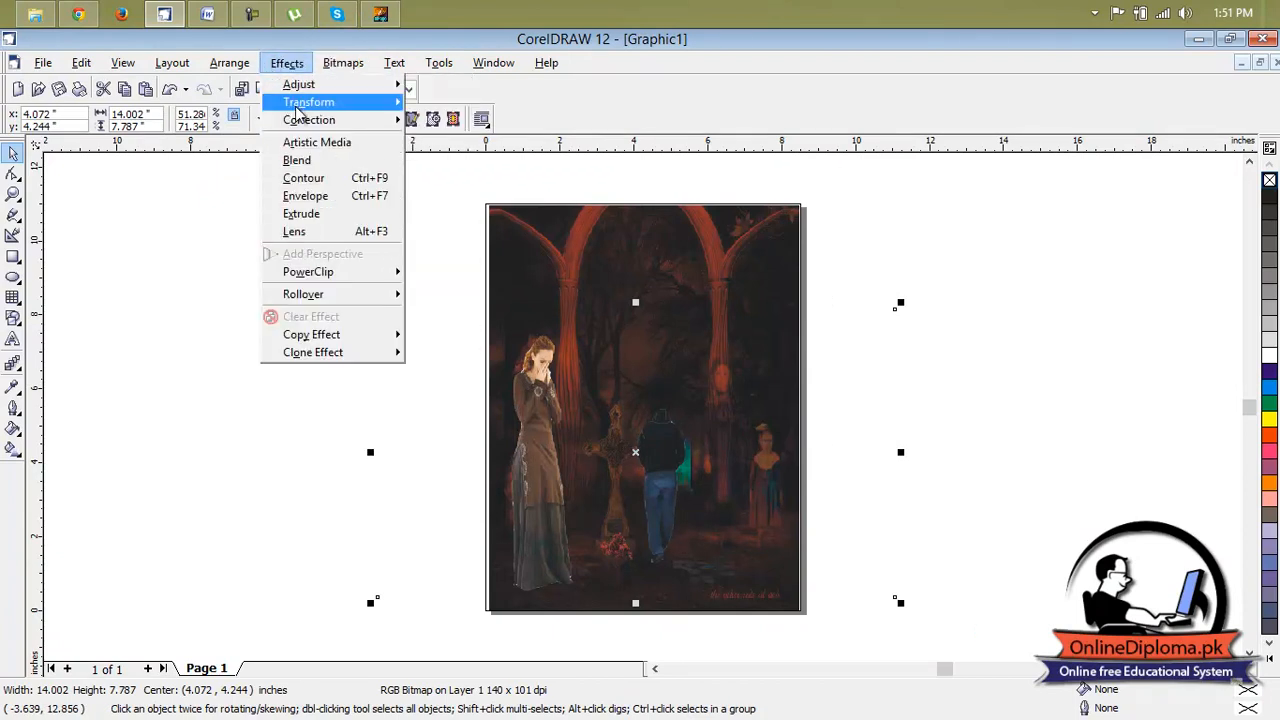
{"action": "mouse_move", "coordinate": [297, 88]}
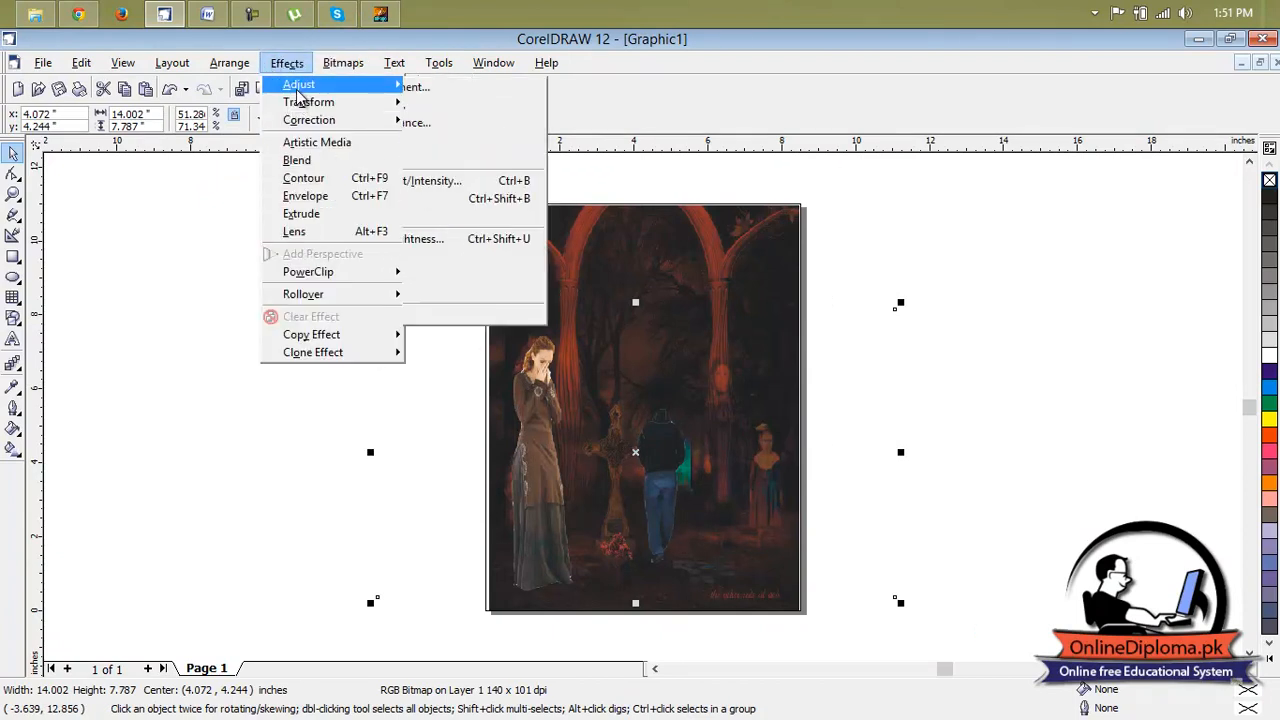
{"action": "left_click", "coordinate": [498, 198]}
{"action": "left_click_drag", "start_coordinate": [626, 279], "coordinate": [311, 36]}
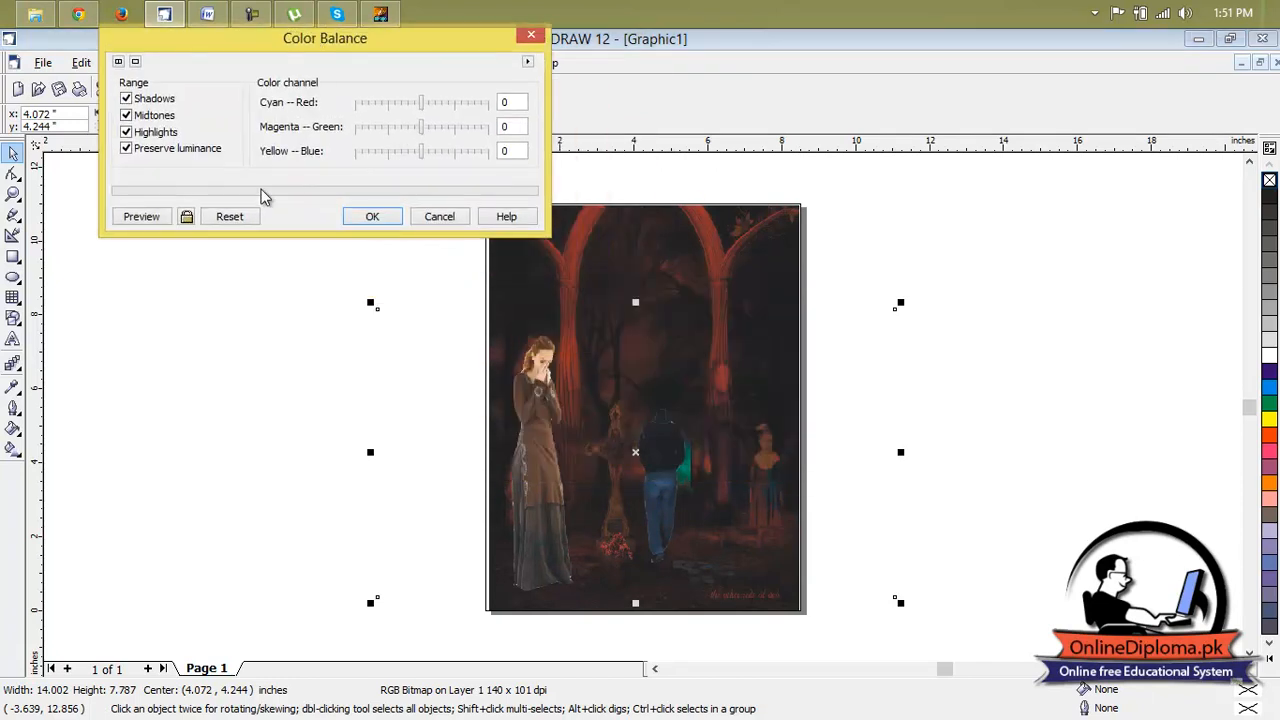
{"action": "left_click", "coordinate": [185, 218]}
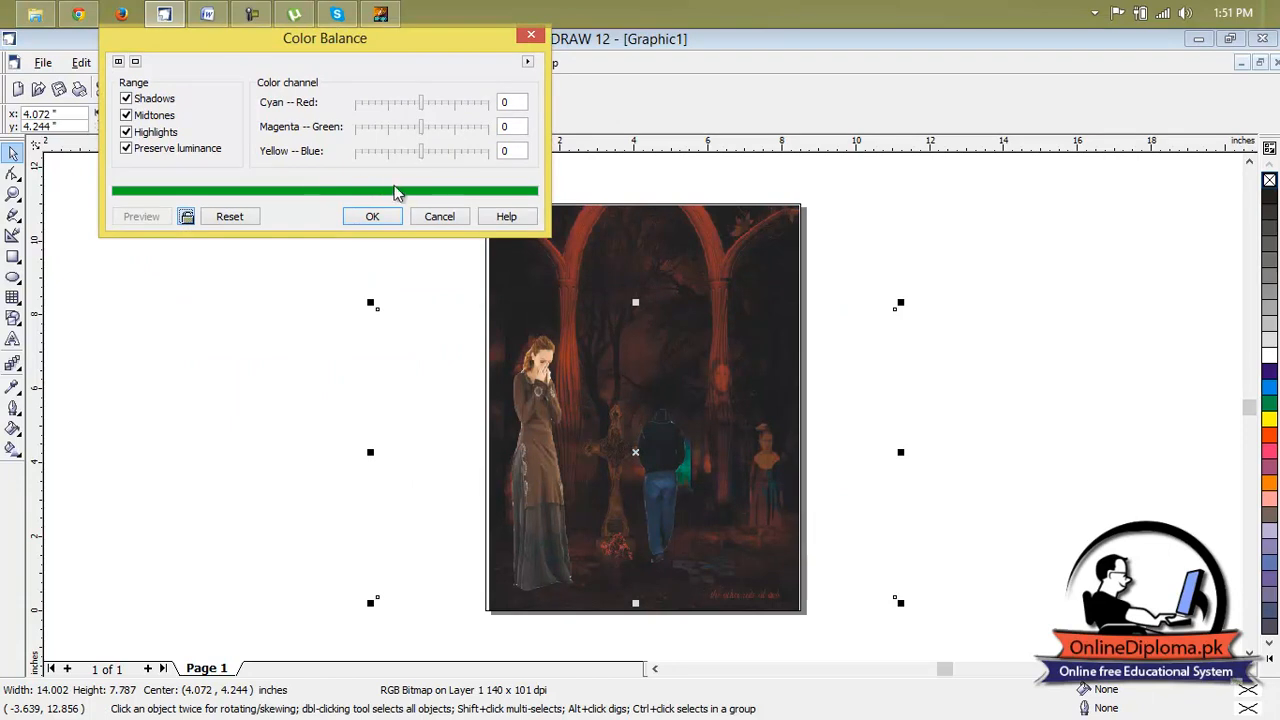
Set the woman's color balance to Cyan–Red 85, Magenta–Green 100 and Yellow–Blue 99, apply it and deselect the picture.
{"action": "left_click_drag", "start_coordinate": [420, 152], "coordinate": [383, 137]}
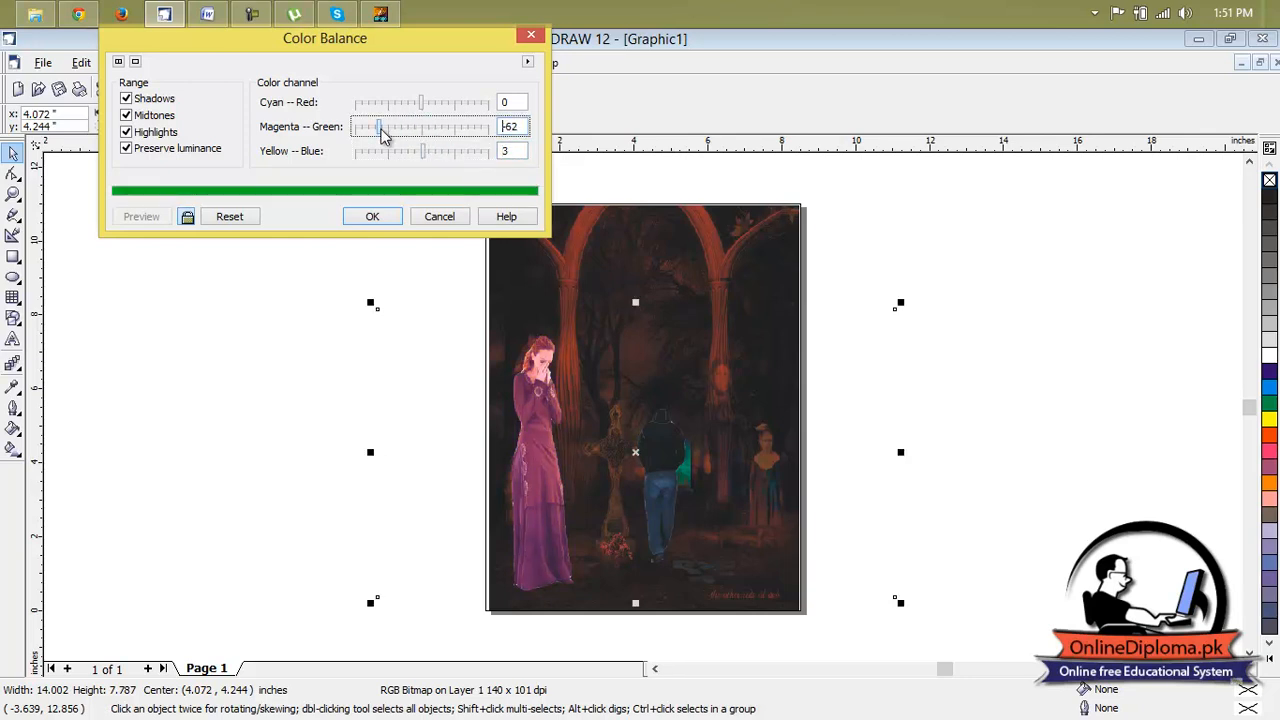
{"action": "left_click_drag", "start_coordinate": [445, 138], "coordinate": [466, 138]}
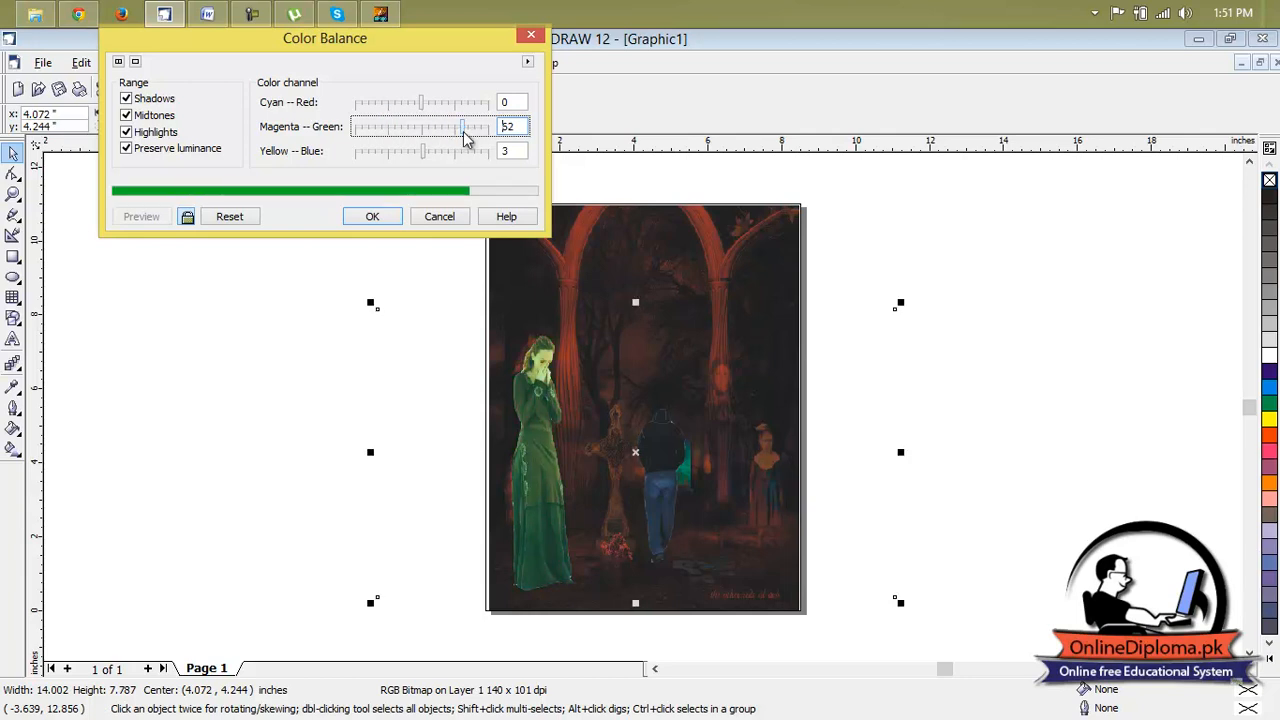
{"action": "left_click", "coordinate": [421, 102]}
{"action": "left_click_drag", "start_coordinate": [421, 101], "coordinate": [479, 110]}
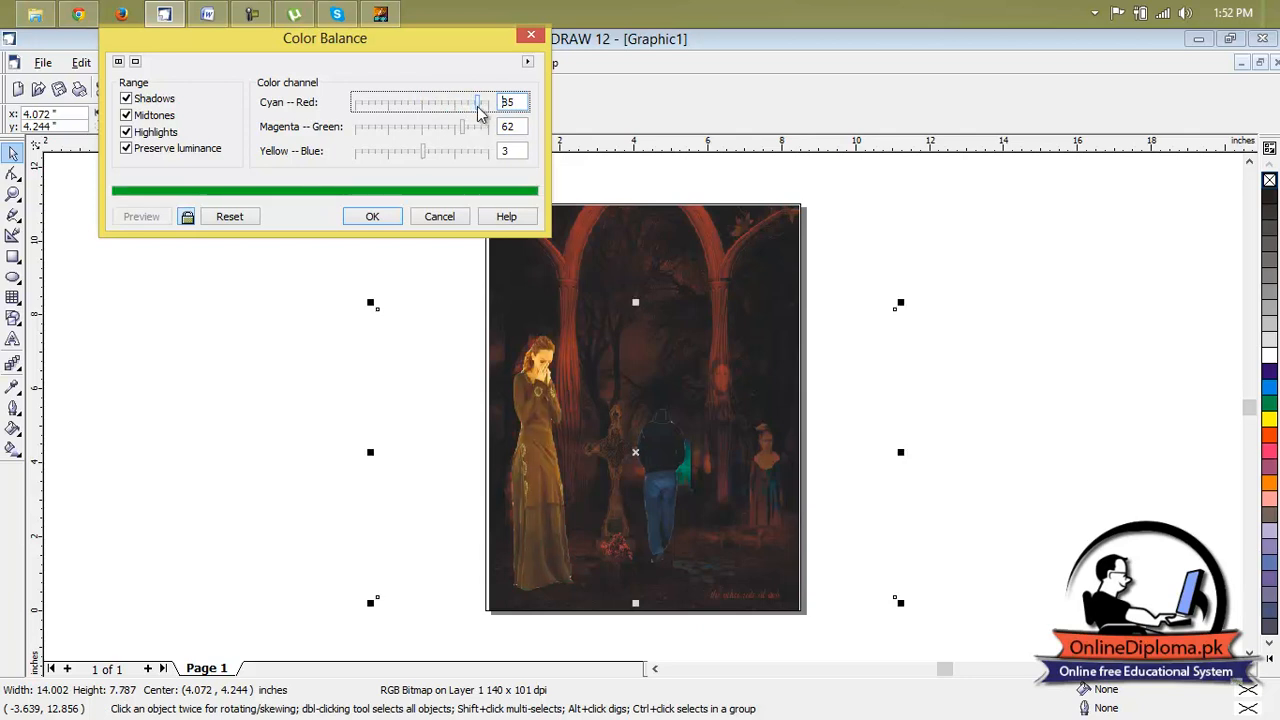
{"action": "left_click_drag", "start_coordinate": [465, 127], "coordinate": [503, 134]}
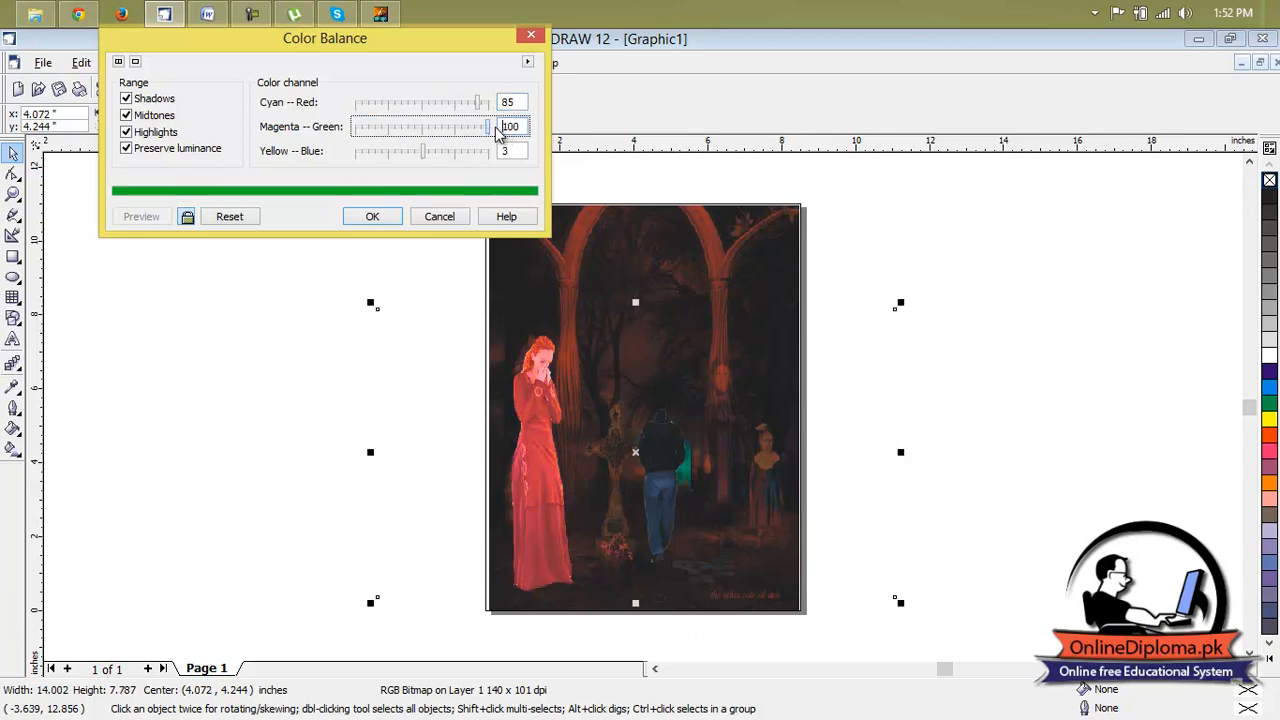
{"action": "left_click_drag", "start_coordinate": [426, 160], "coordinate": [491, 166]}
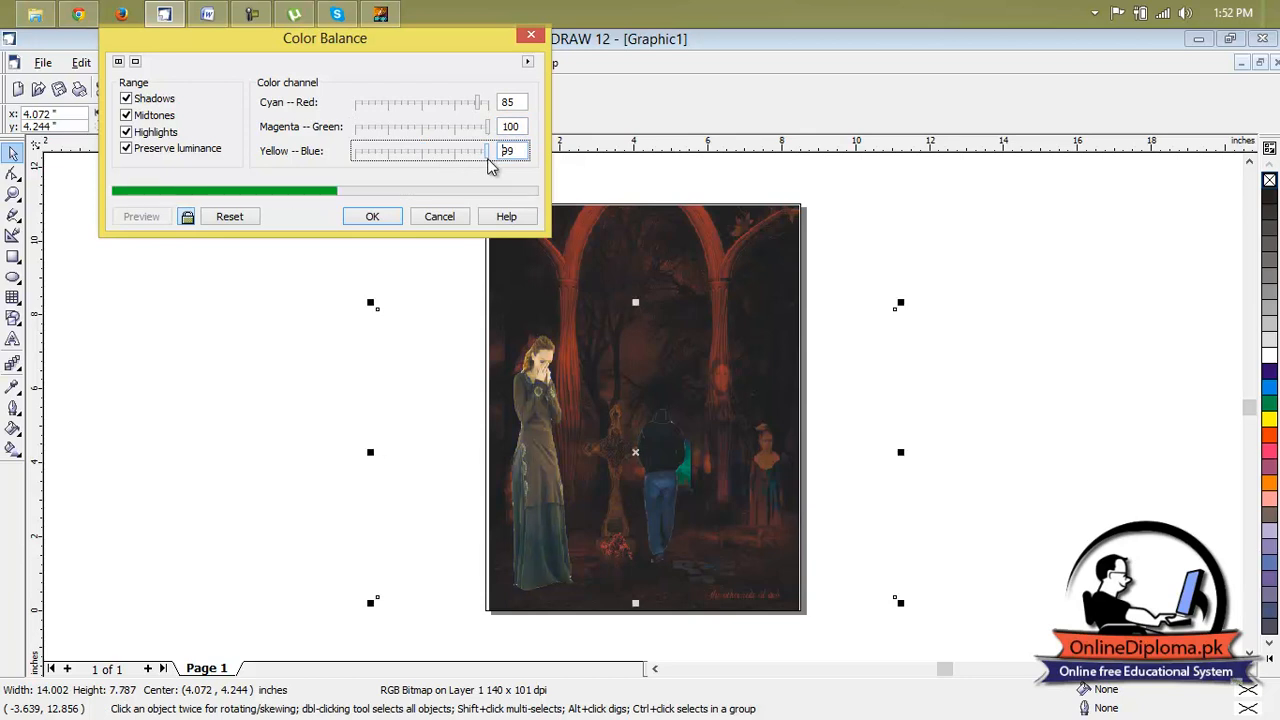
{"action": "left_click", "coordinate": [385, 224]}
{"action": "left_click", "coordinate": [843, 423]}
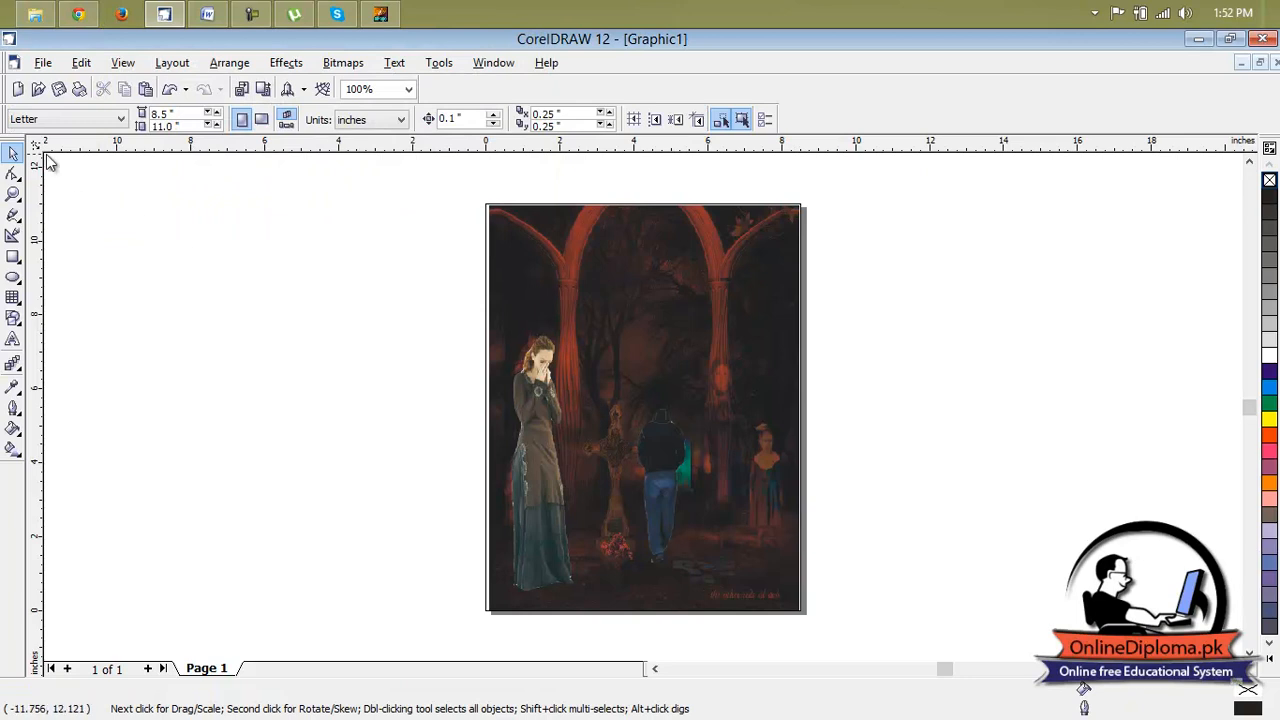
Copy the ghazal text box from InPage and paste it into the CorelDRAW page.
{"action": "left_click", "coordinate": [380, 14]}
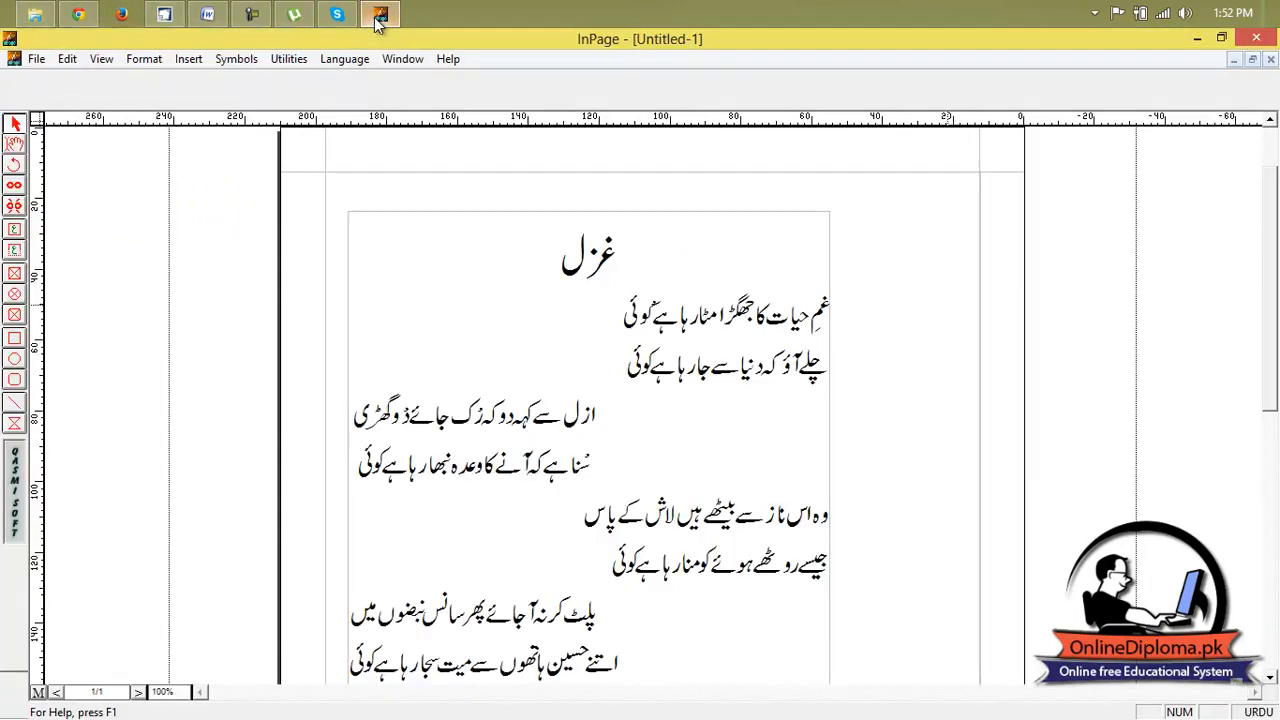
{"action": "left_click", "coordinate": [362, 222]}
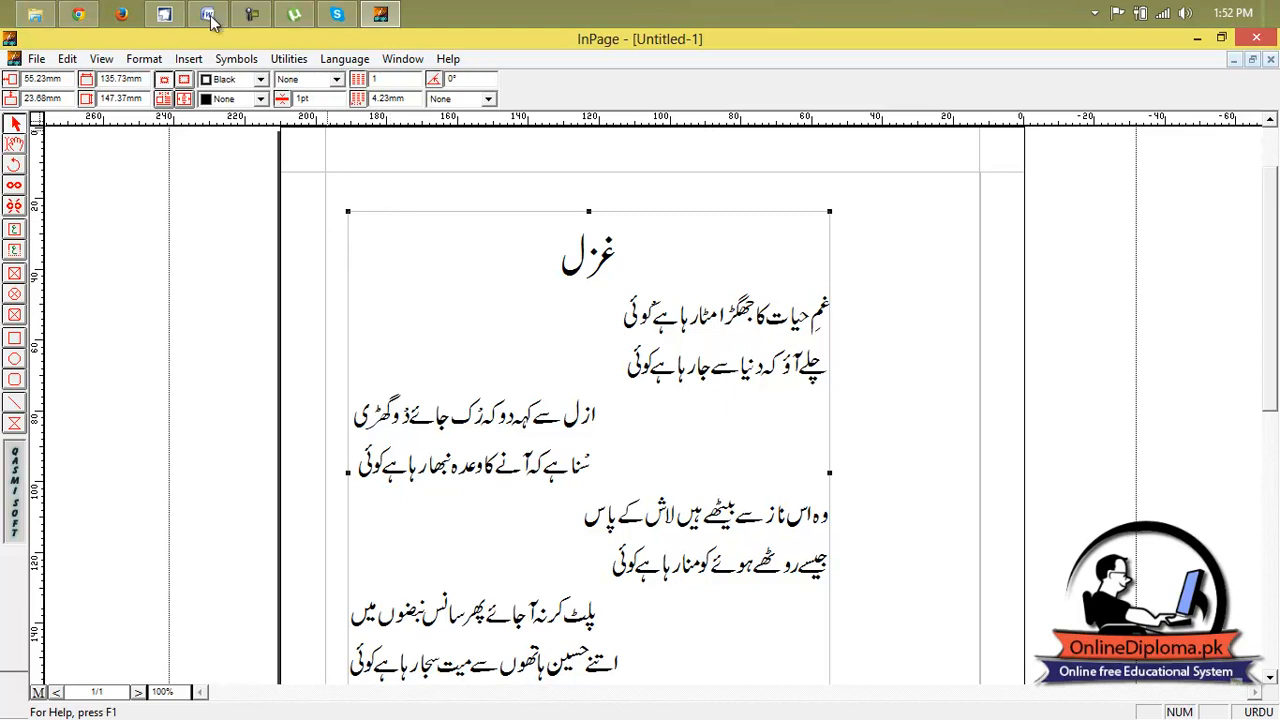
{"action": "left_click", "coordinate": [164, 14]}
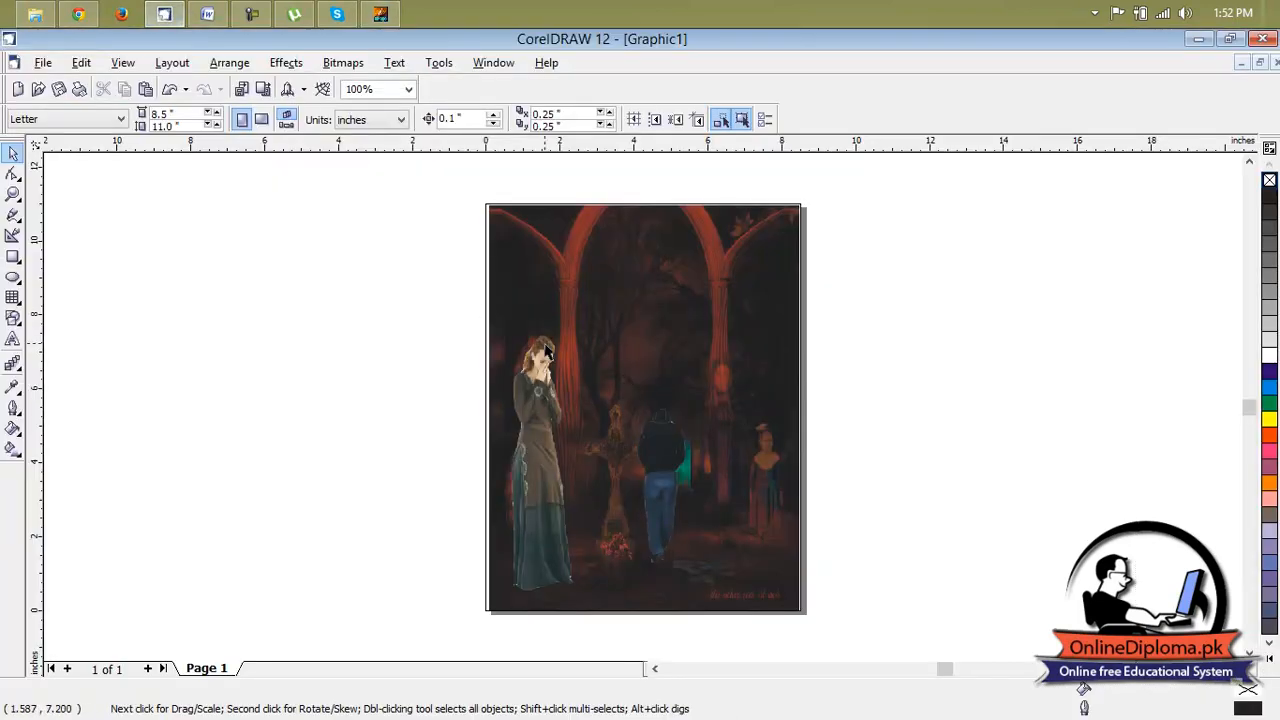
{"action": "key", "text": "ctrl+v"}
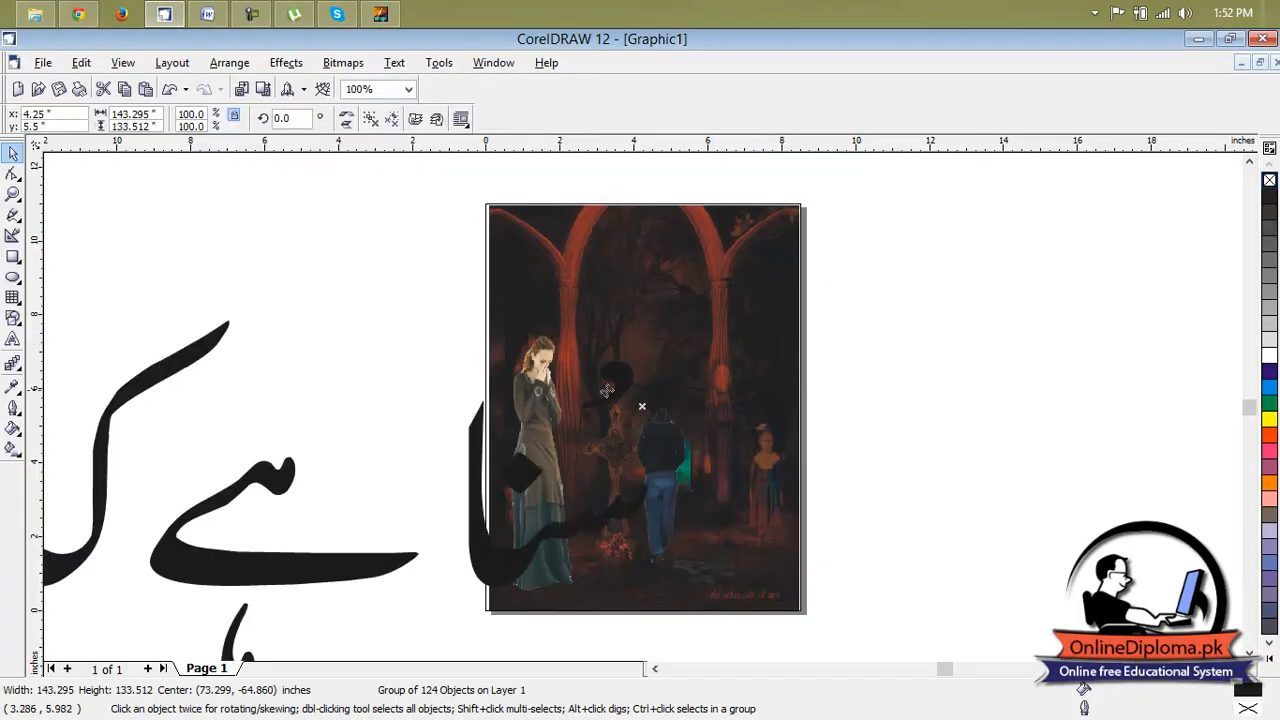
Shrink the pasted ghazal group to about 12.5 by 11.6 inches.
{"action": "scroll", "coordinate": [603, 393], "scroll_direction": "down", "scroll_amount": 1}
{"action": "scroll", "coordinate": [603, 393], "scroll_direction": "down", "scroll_amount": 4}
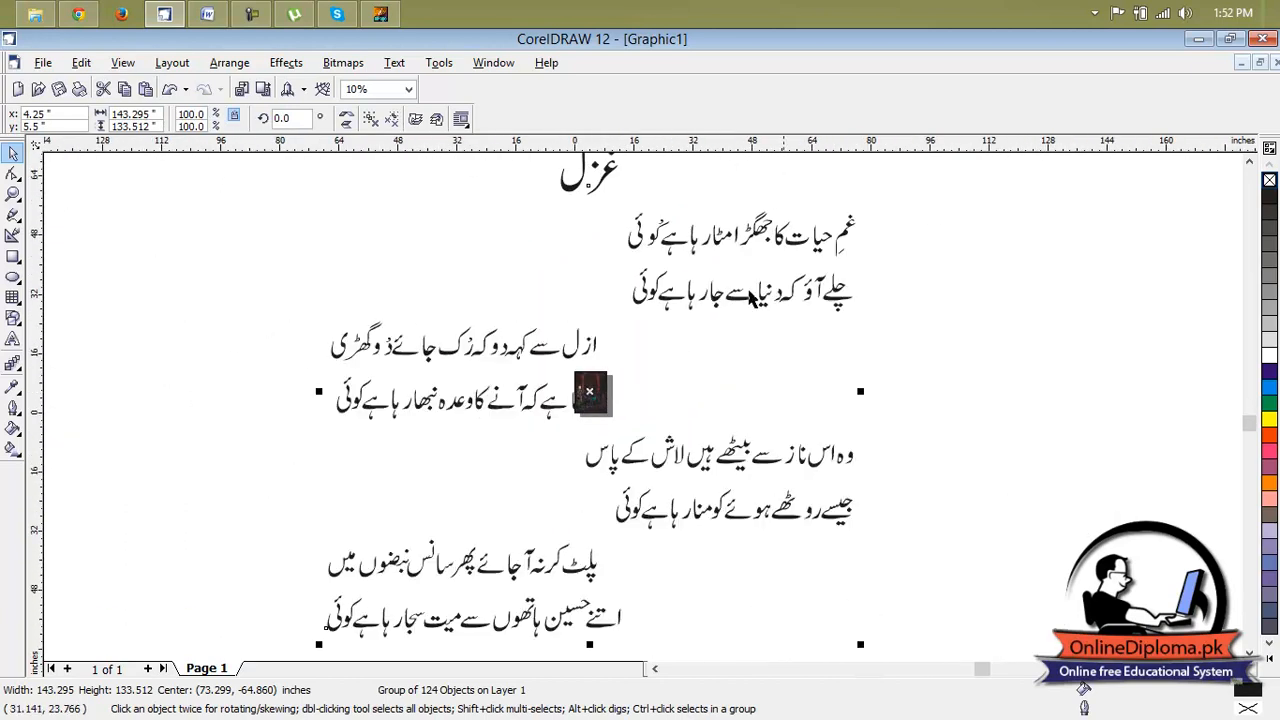
{"action": "left_click", "coordinate": [801, 424]}
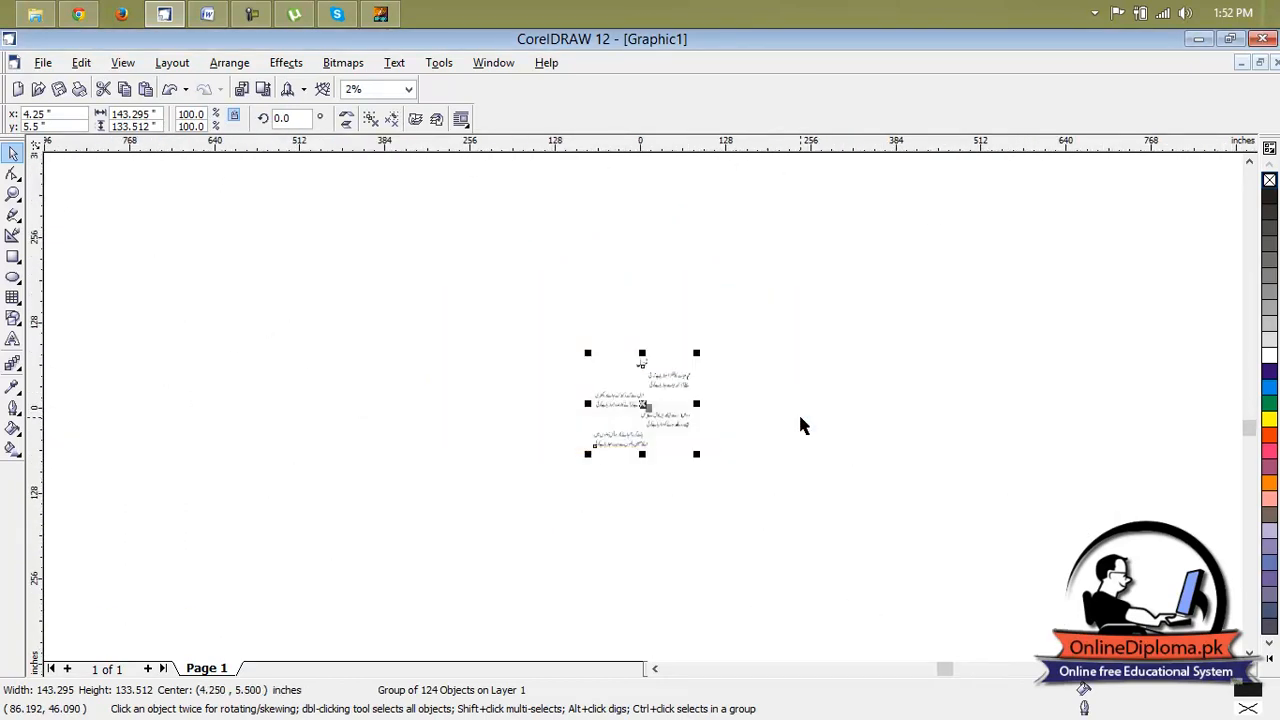
{"action": "left_click_drag", "start_coordinate": [699, 352], "coordinate": [608, 455]}
Move the ghazal group beside the page's lower right corner and resize it to about 6.3 by 8.9 inches.
{"action": "scroll", "coordinate": [643, 406], "scroll_direction": "up", "scroll_amount": 3}
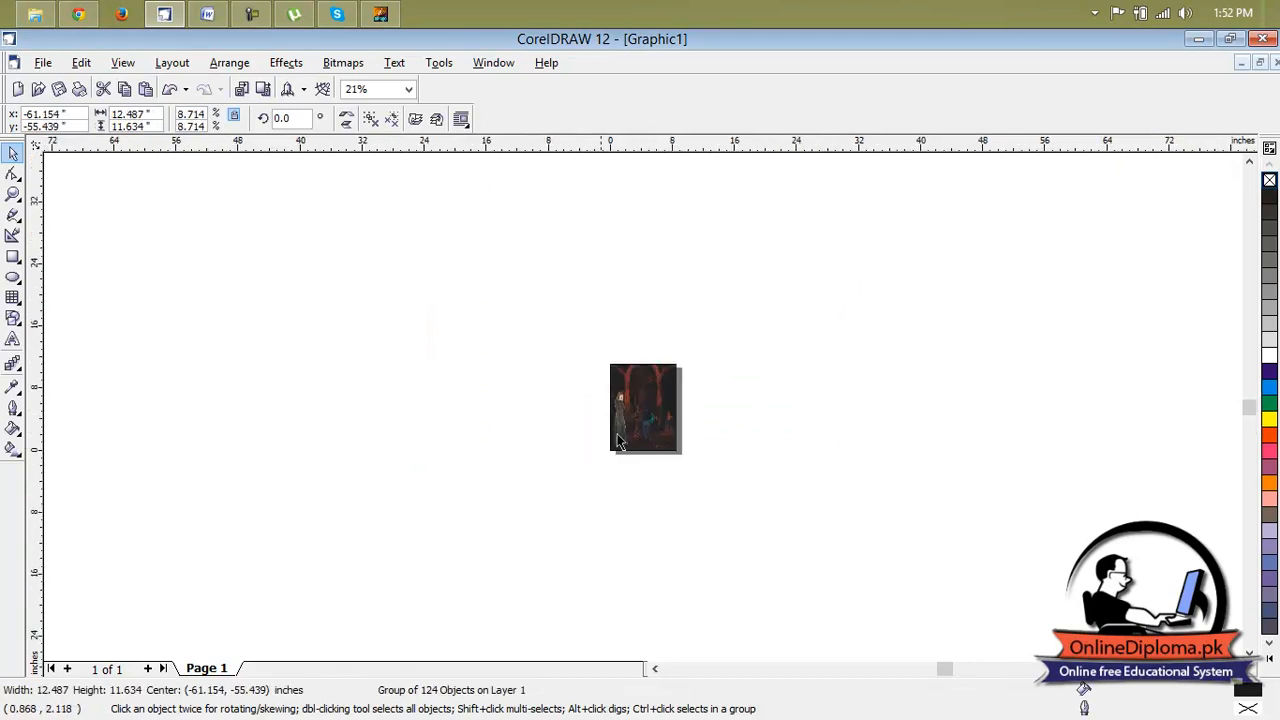
{"action": "scroll", "coordinate": [650, 425], "scroll_direction": "down", "scroll_amount": 2}
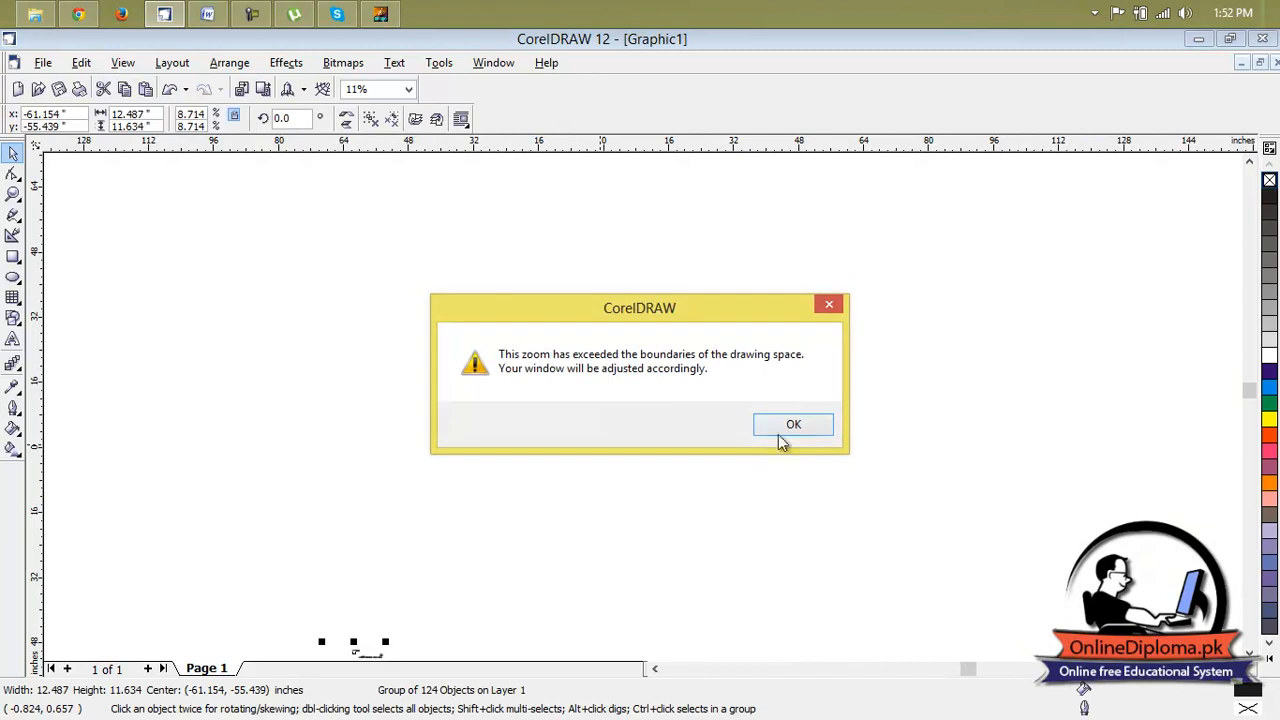
{"action": "left_click", "coordinate": [781, 422]}
{"action": "left_click_drag", "start_coordinate": [595, 450], "coordinate": [597, 451]}
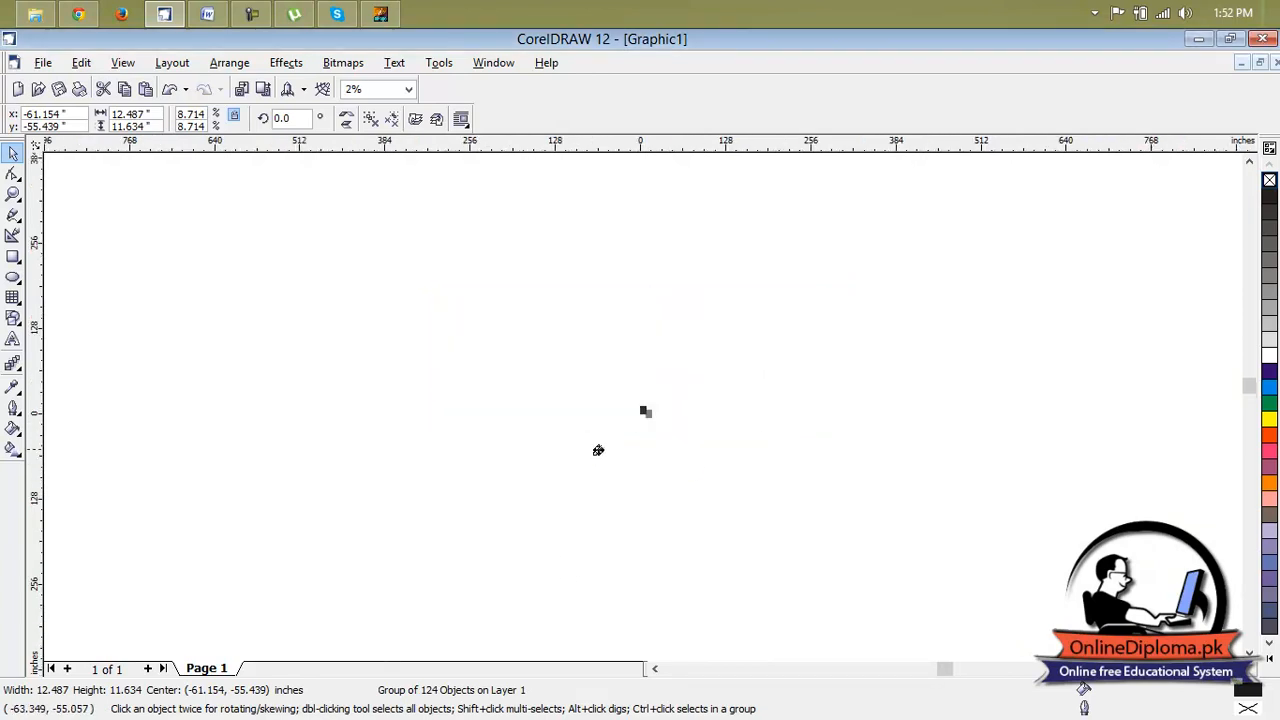
{"action": "left_click_drag", "start_coordinate": [646, 412], "coordinate": [649, 411]}
{"action": "scroll", "coordinate": [647, 414], "scroll_direction": "up", "scroll_amount": 5}
{"action": "left_click_drag", "start_coordinate": [936, 316], "coordinate": [847, 399]}
{"action": "left_click_drag", "start_coordinate": [843, 495], "coordinate": [795, 496]}
{"action": "left_click_drag", "start_coordinate": [716, 398], "coordinate": [716, 377]}
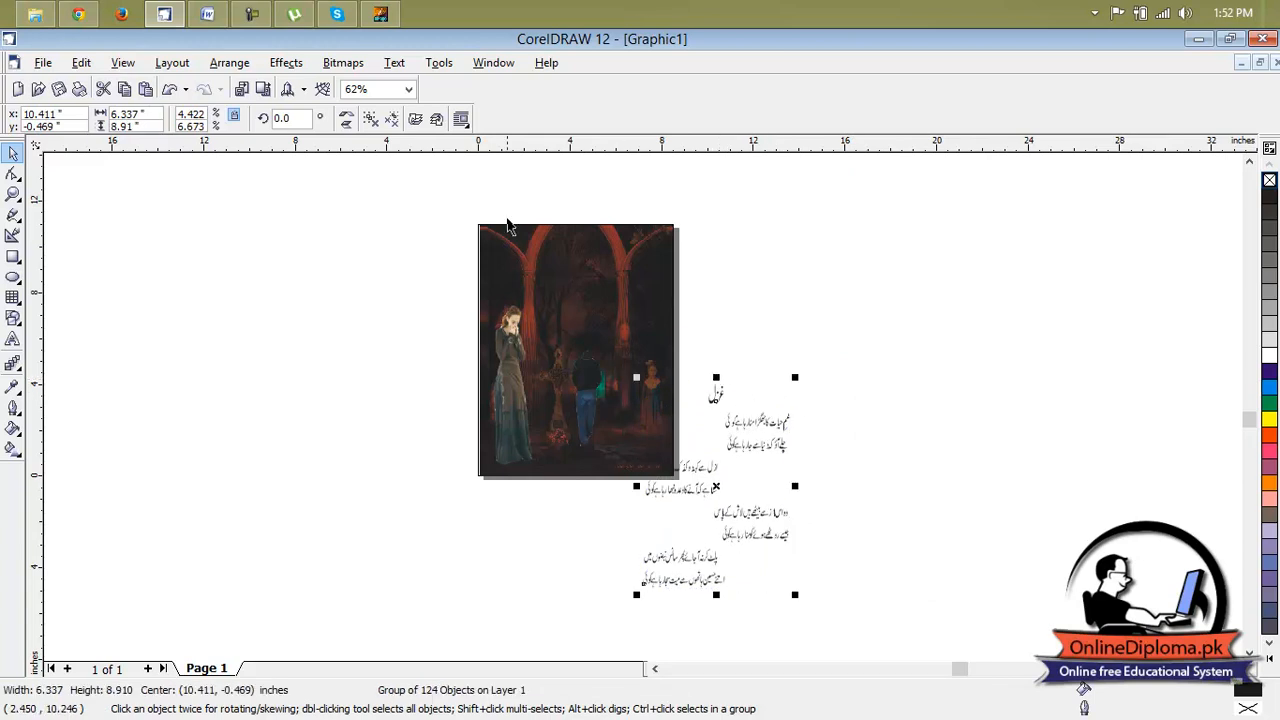
Convert the ghazal group to curves and deselect it.
{"action": "left_click", "coordinate": [186, 64]}
{"action": "mouse_move", "coordinate": [209, 72]}
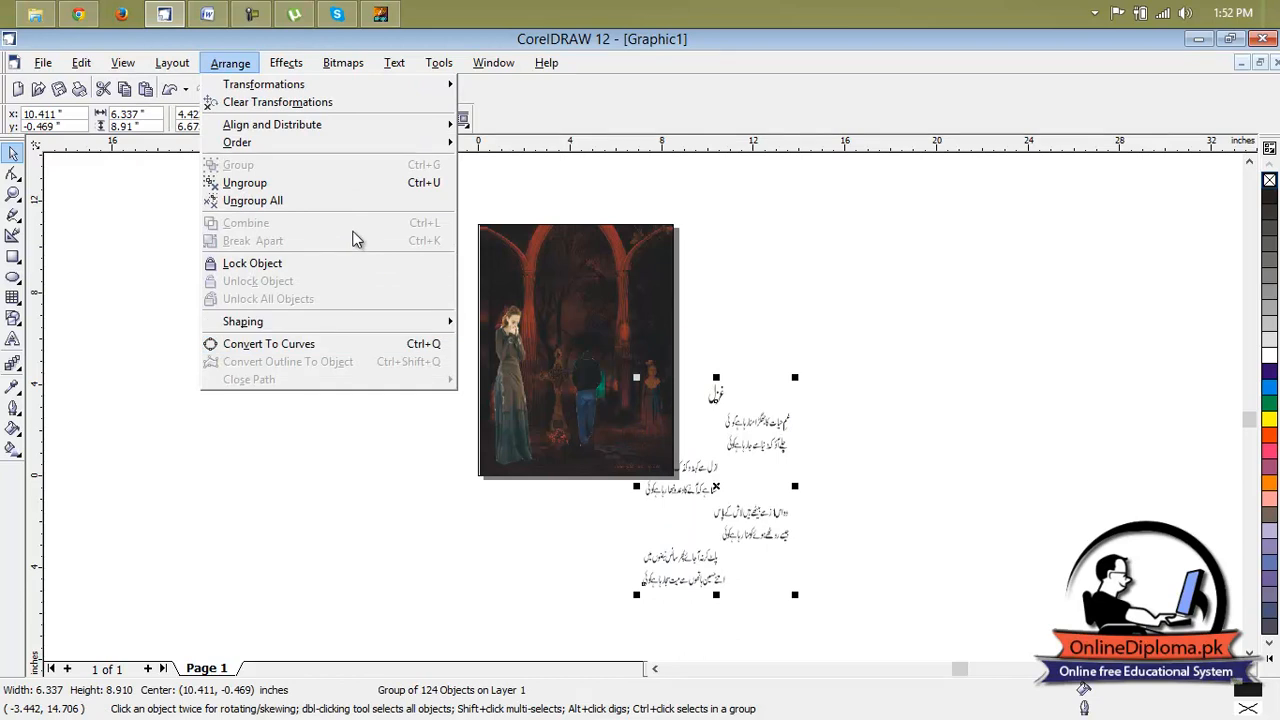
{"action": "mouse_move", "coordinate": [287, 66]}
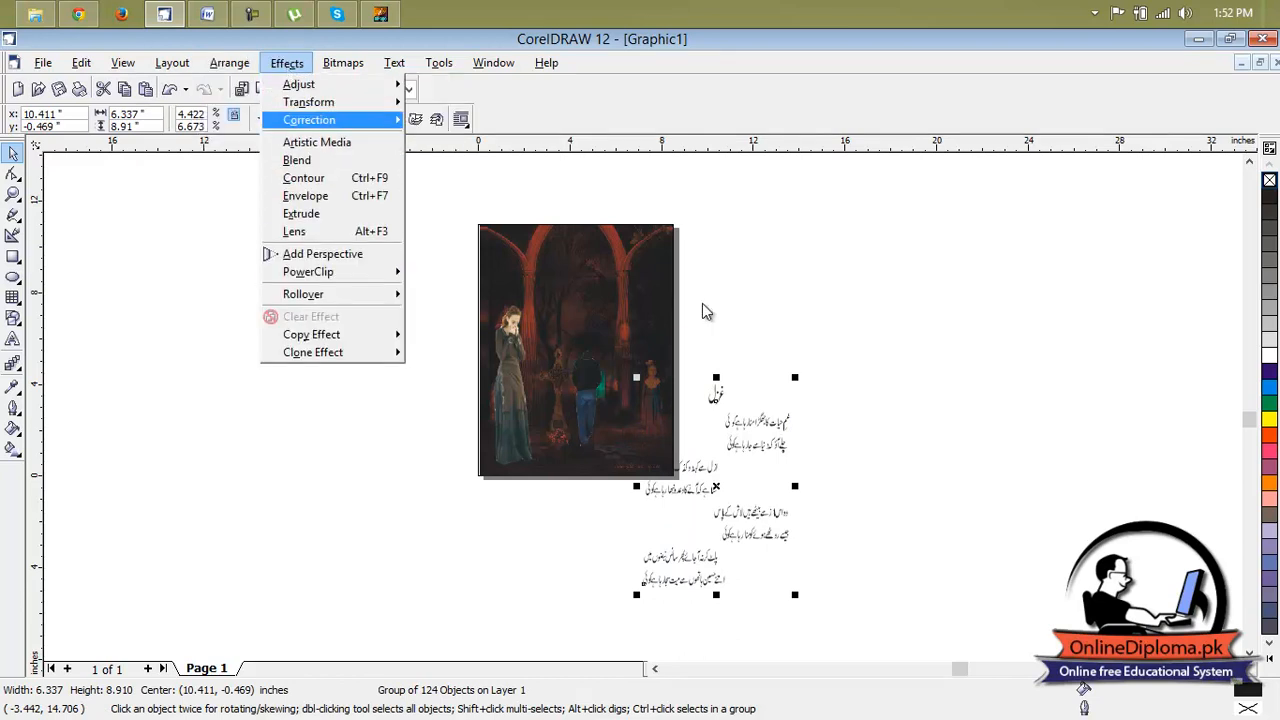
{"action": "left_click", "coordinate": [786, 423]}
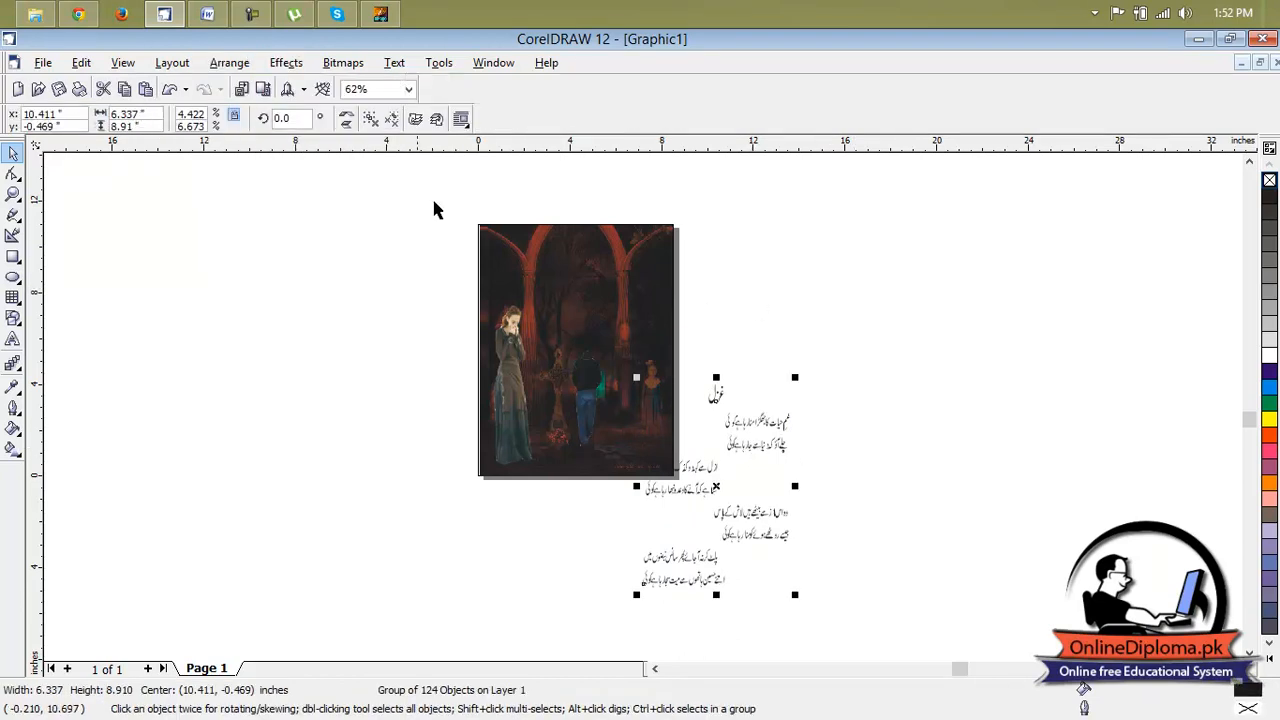
{"action": "left_click", "coordinate": [220, 62]}
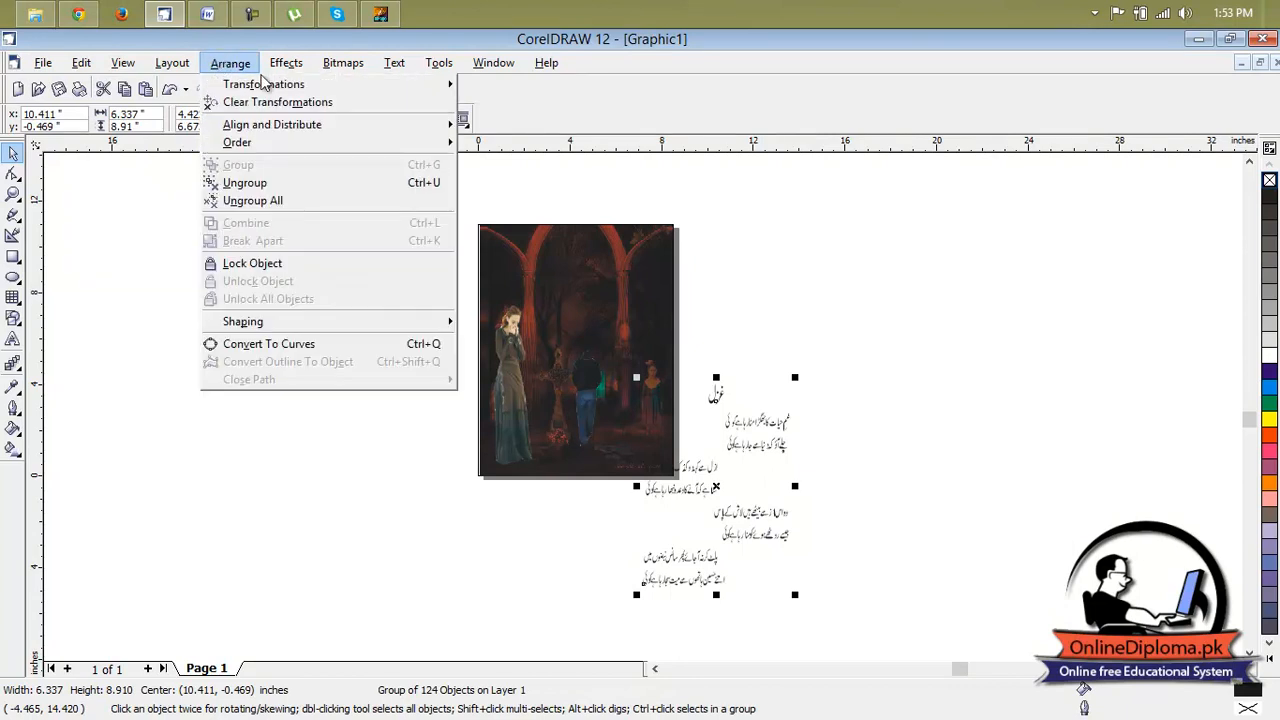
{"action": "mouse_move", "coordinate": [159, 72]}
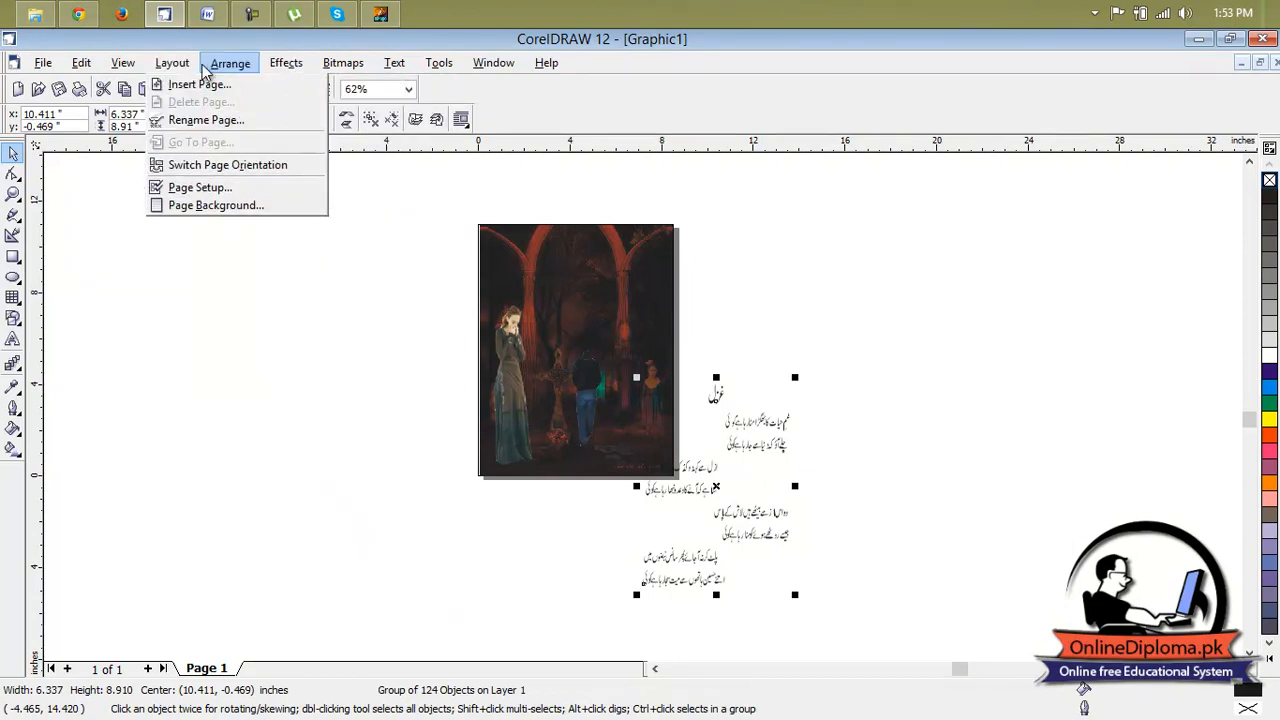
{"action": "mouse_move", "coordinate": [225, 71]}
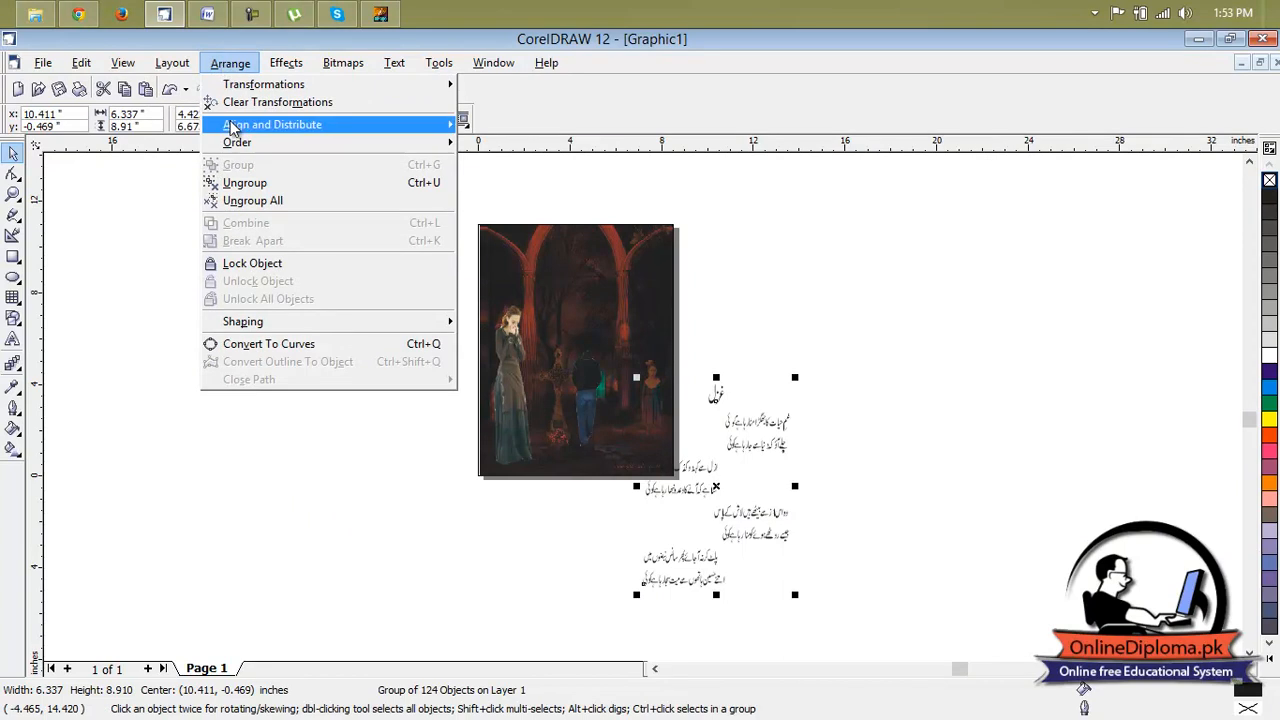
{"action": "left_click", "coordinate": [250, 343]}
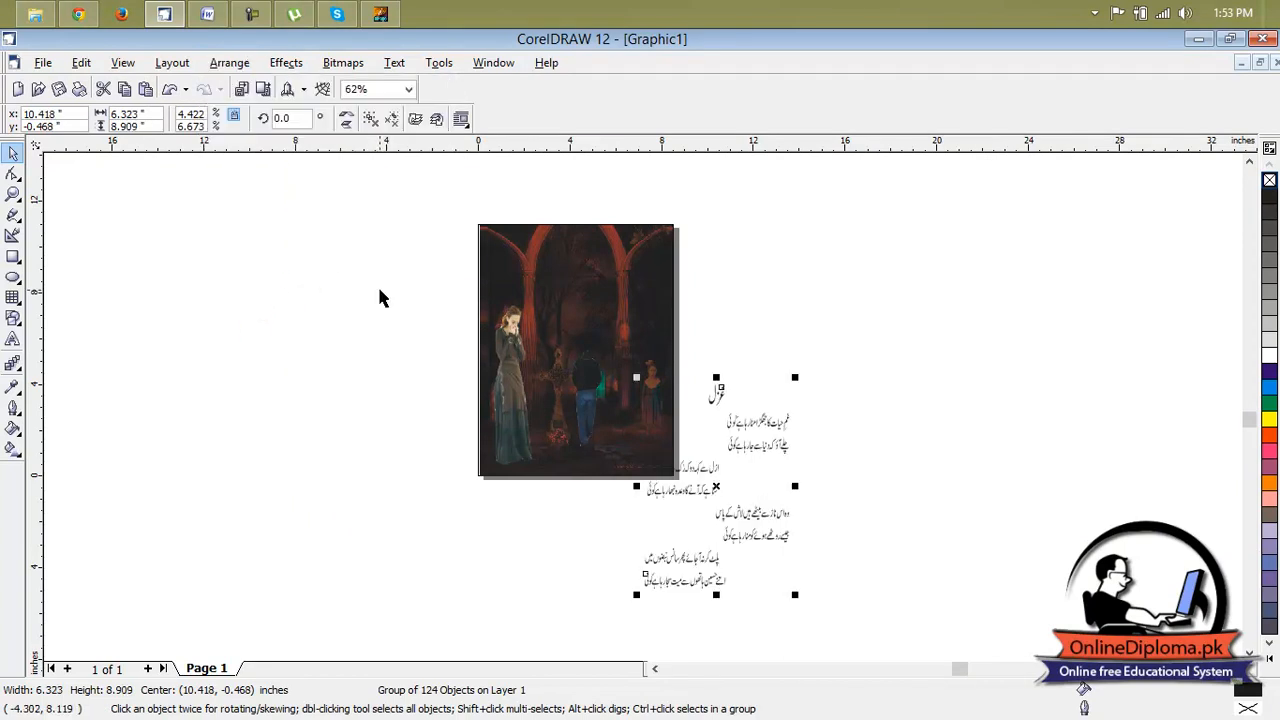
{"action": "left_click", "coordinate": [906, 513]}
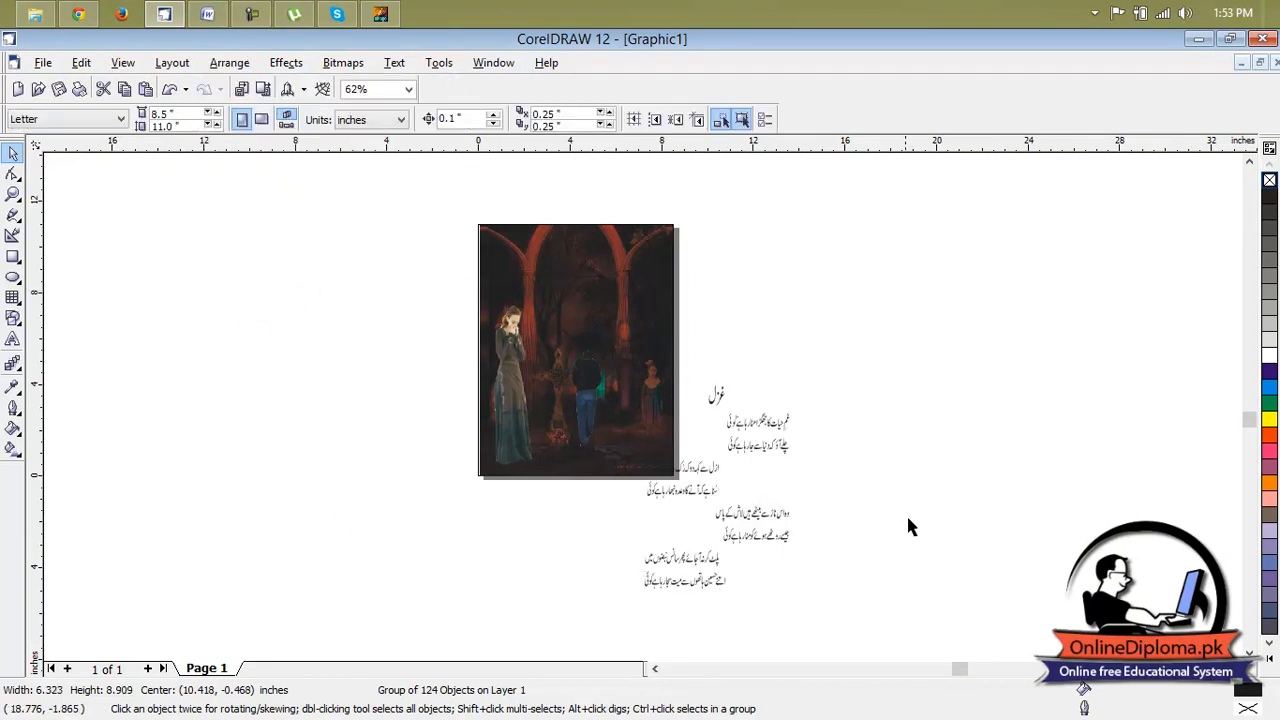
Move the ghazal group onto the page over the forest background, centered at about x 4.68, y 5.87 inches.
{"action": "left_click", "coordinate": [725, 398]}
{"action": "scroll", "coordinate": [720, 392], "scroll_direction": "up", "scroll_amount": 1}
{"action": "left_click", "coordinate": [229, 63]}
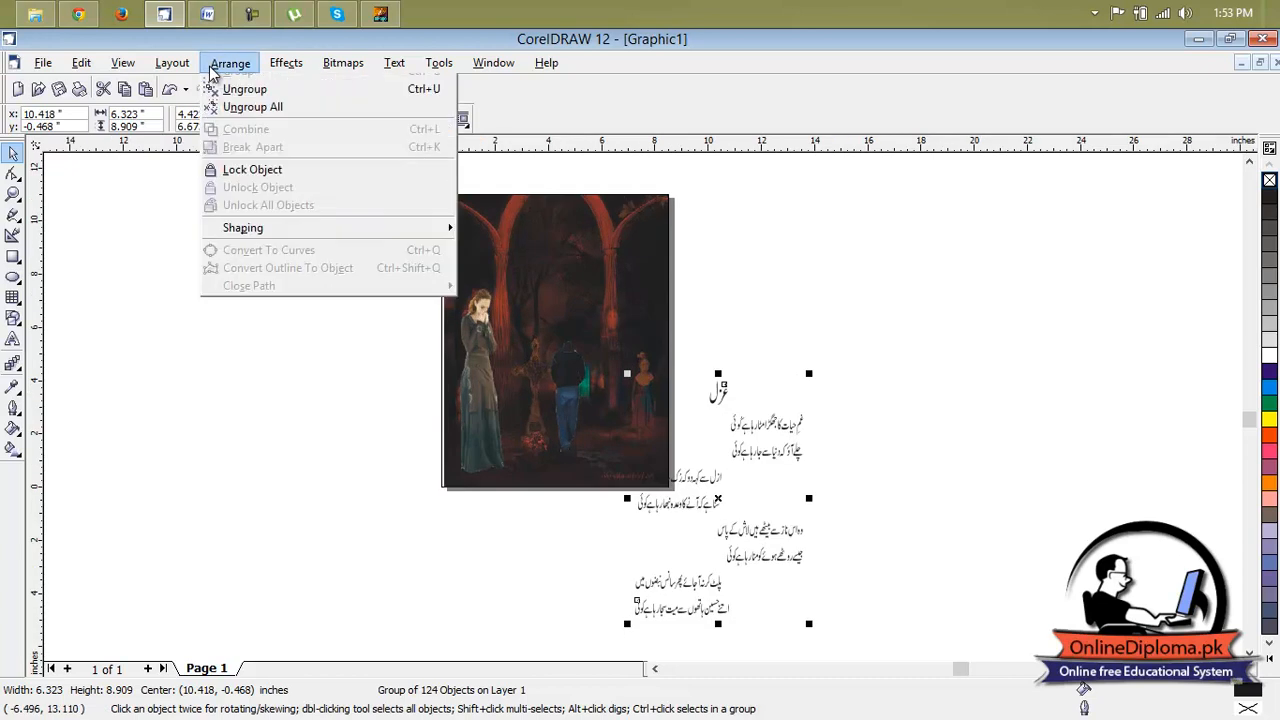
{"action": "mouse_move", "coordinate": [208, 82]}
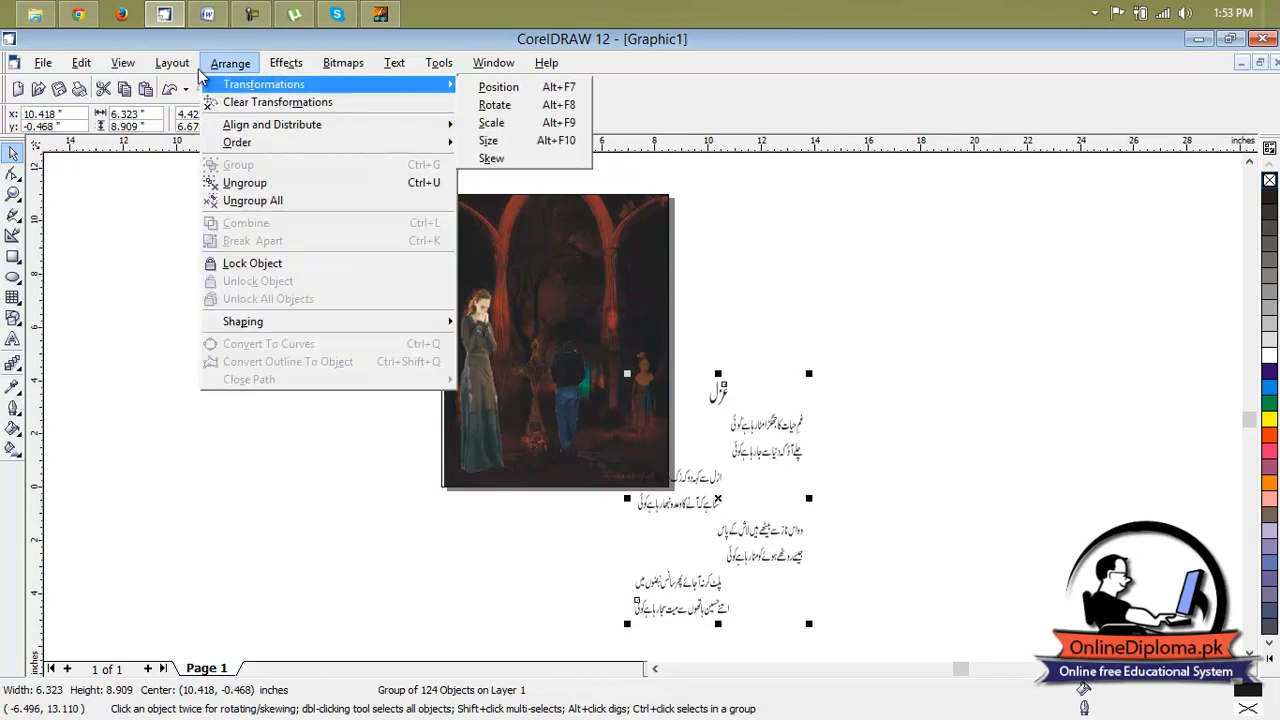
{"action": "left_click", "coordinate": [1003, 308]}
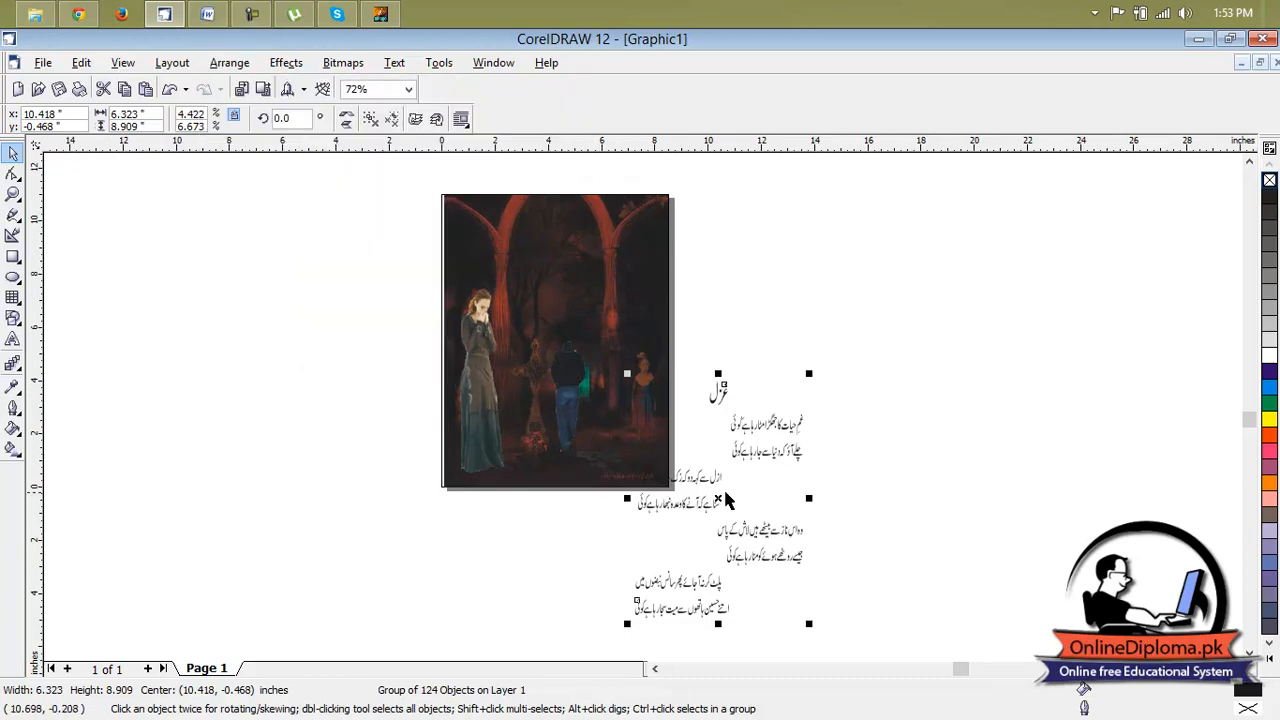
{"action": "left_click_drag", "start_coordinate": [718, 497], "coordinate": [612, 383]}
{"action": "left_click_drag", "start_coordinate": [570, 323], "coordinate": [565, 328]}
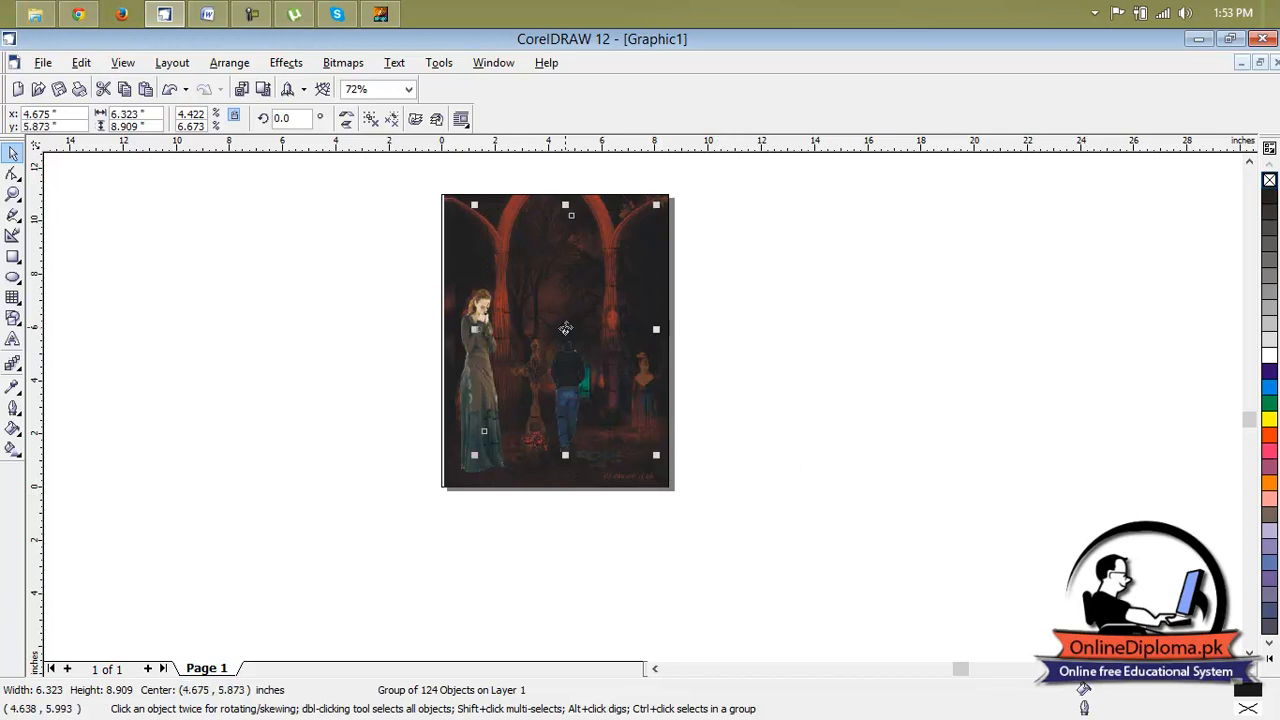
{"action": "left_click", "coordinate": [566, 329]}
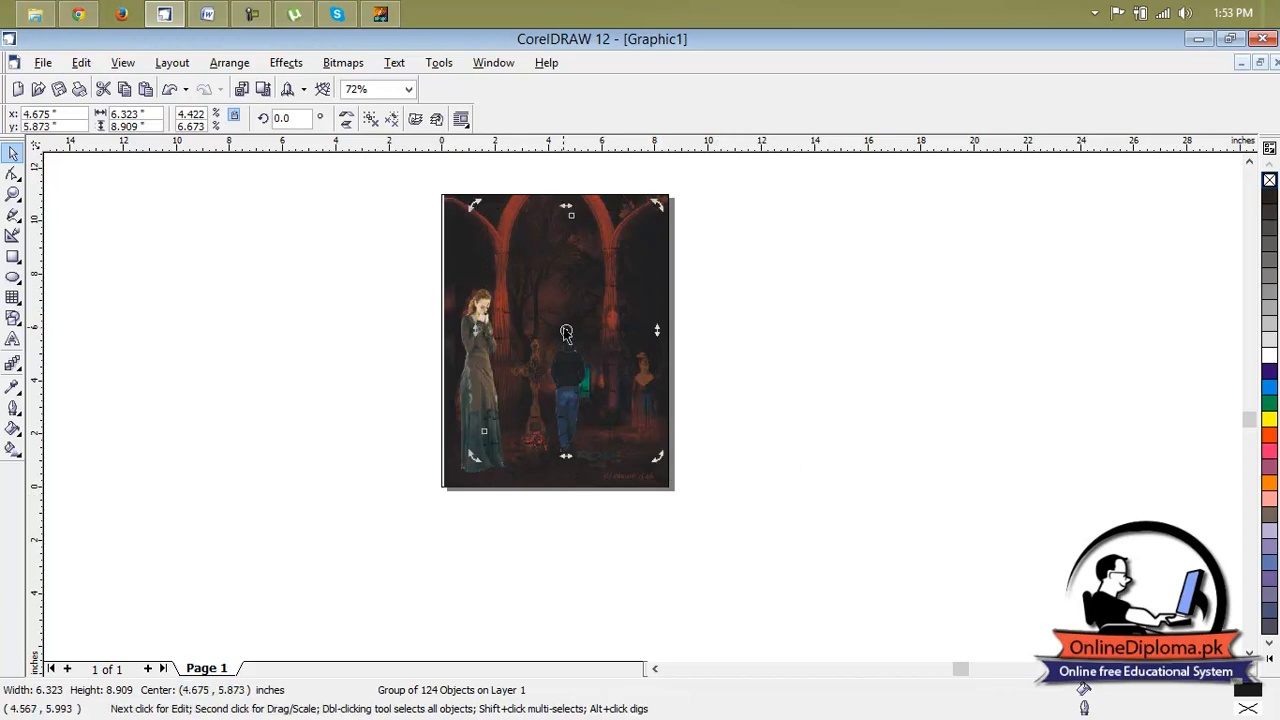
Fill the selected ghazal group with yellow so it stands out against the dark forest background.
{"action": "left_click", "coordinate": [1268, 420]}
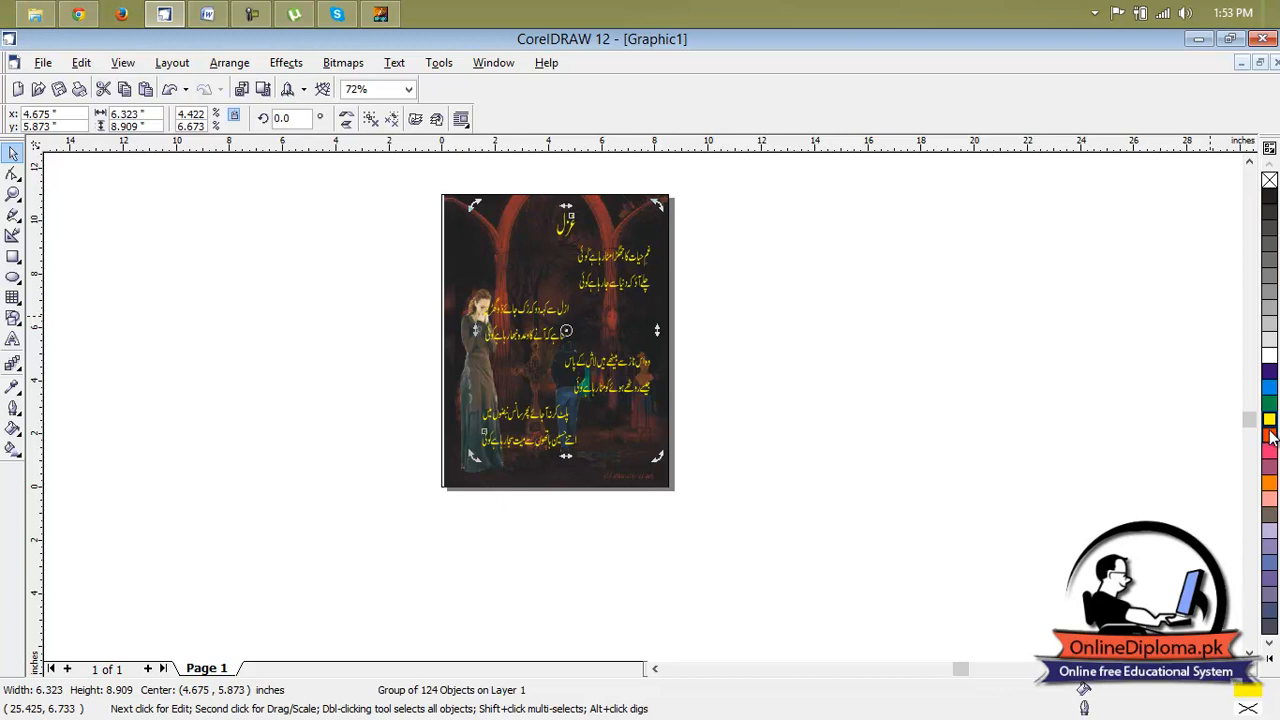
{"action": "scroll", "coordinate": [564, 226], "scroll_direction": "up", "scroll_amount": 1}
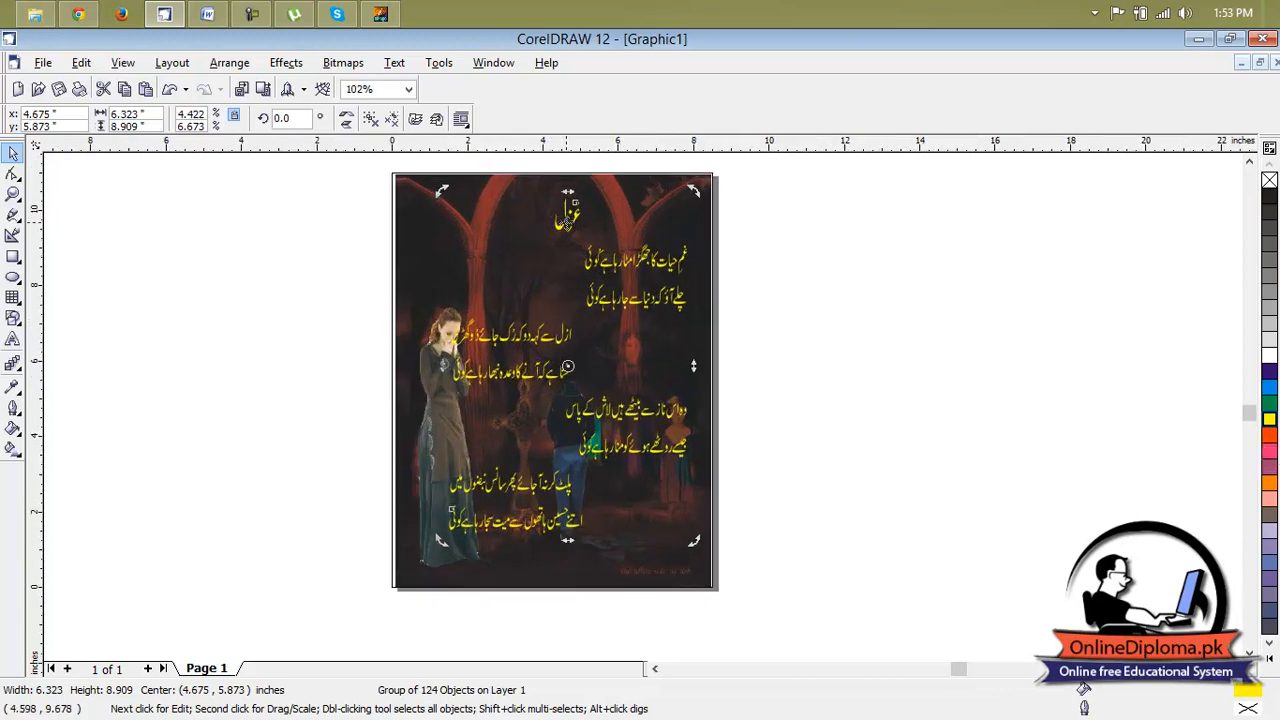
{"action": "scroll", "coordinate": [556, 224], "scroll_direction": "up", "scroll_amount": 1}
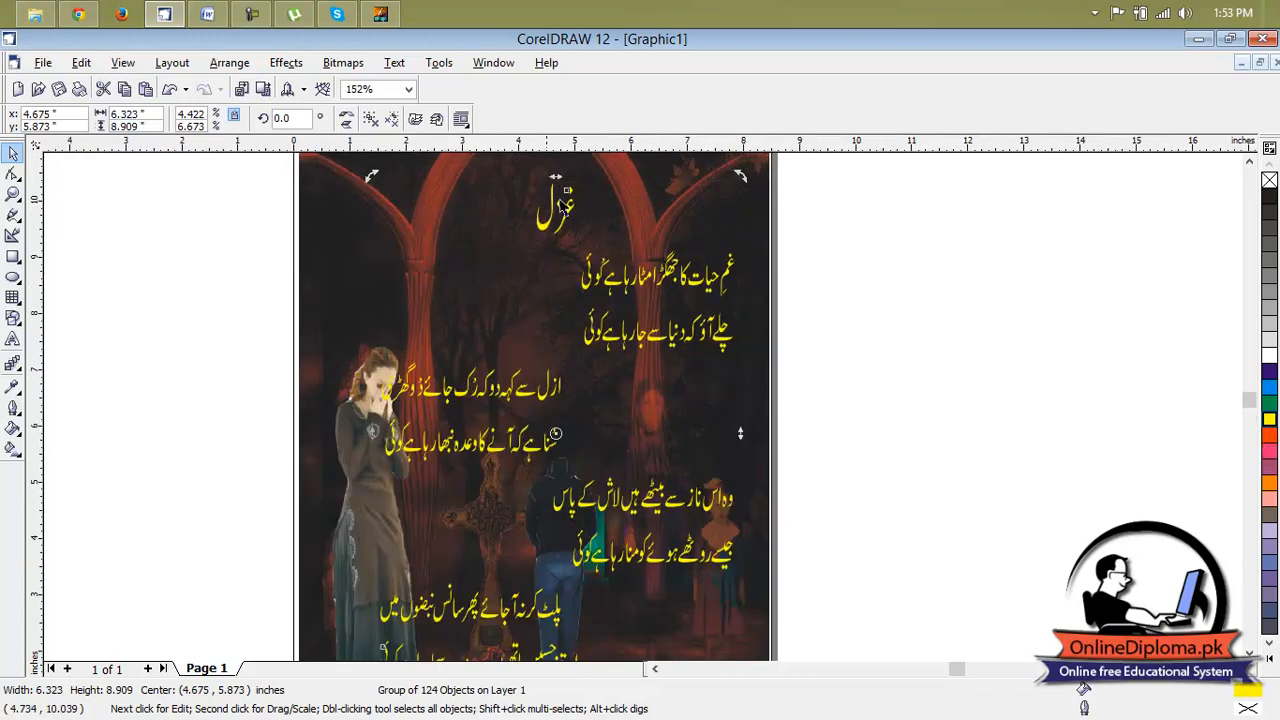
Try a green fill with a yellow outline on the ghazal group.
{"action": "left_click", "coordinate": [1267, 404]}
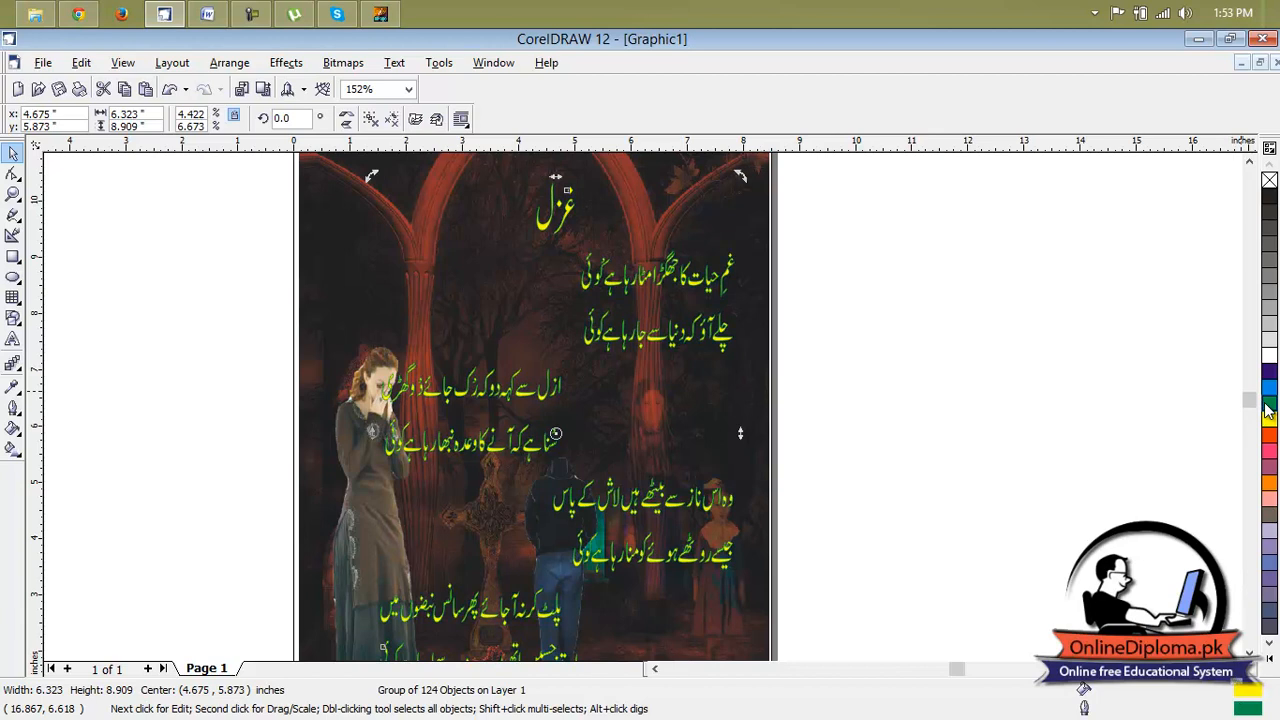
{"action": "left_click", "coordinate": [1268, 406]}
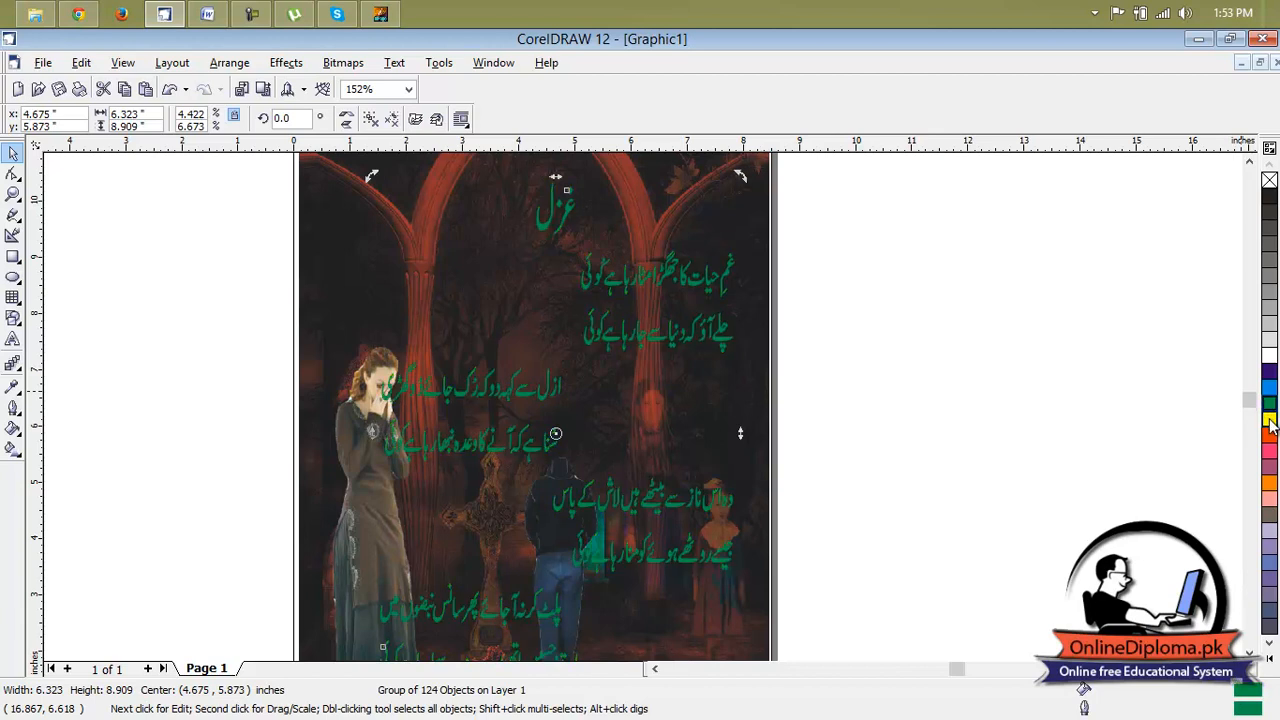
{"action": "left_click", "coordinate": [1268, 420]}
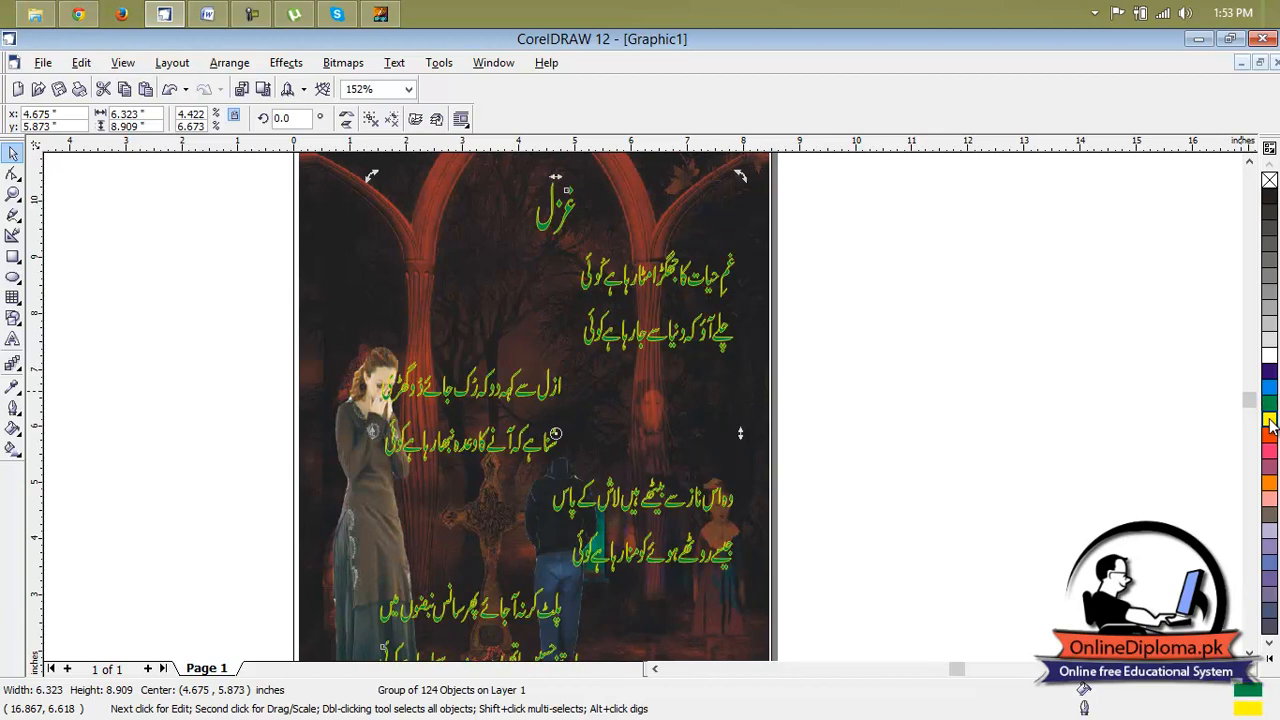
Give the ghazal group an orange-red outline and a yellow fill, and deselect it.
{"action": "left_click", "coordinate": [1268, 439]}
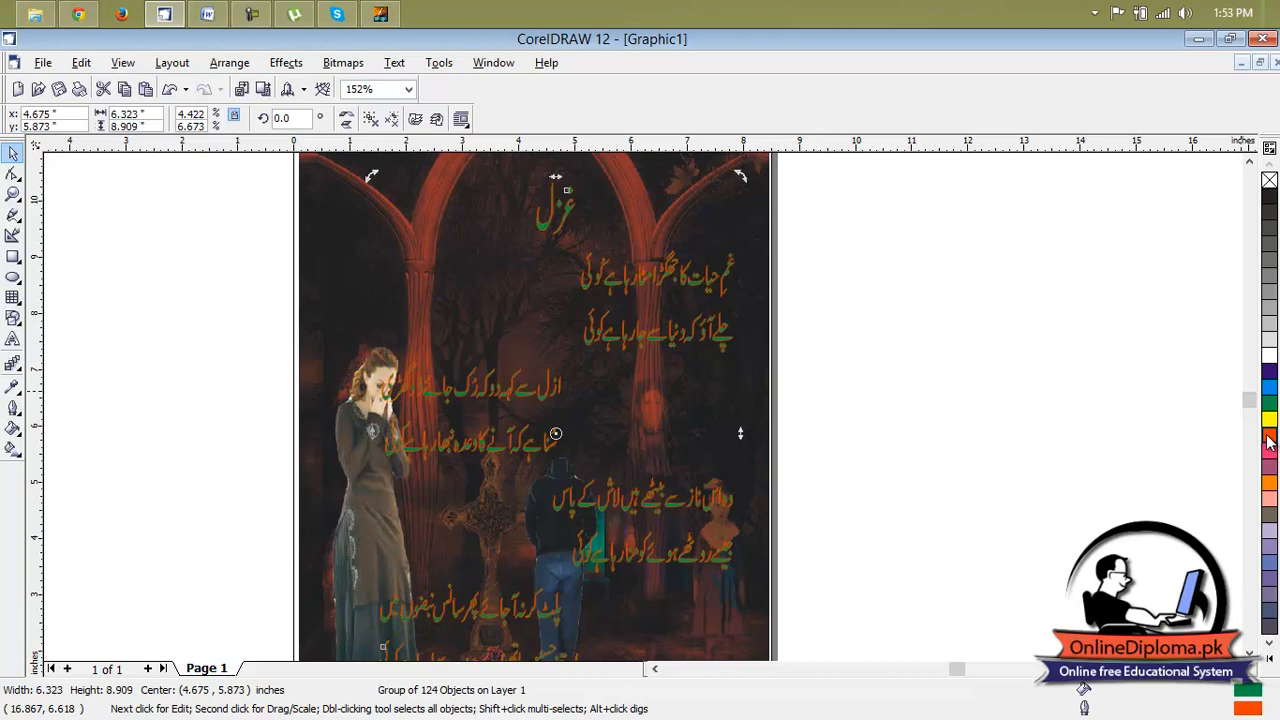
{"action": "left_click", "coordinate": [1268, 424]}
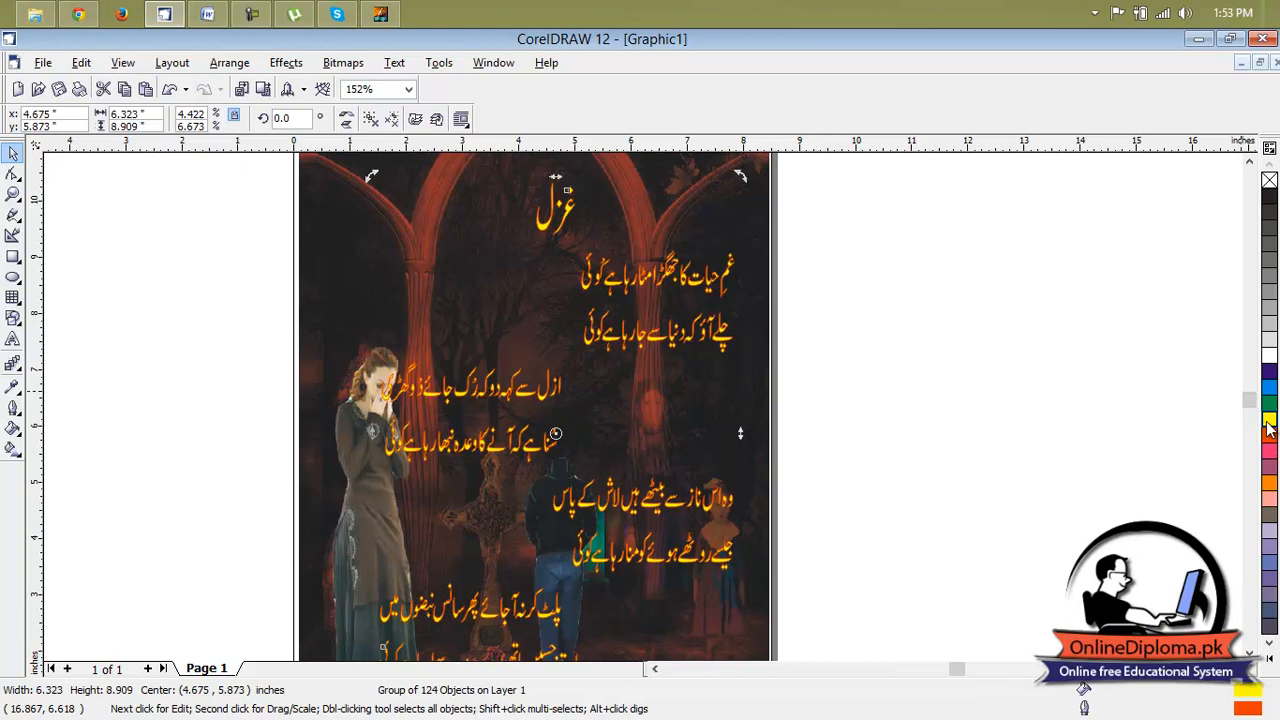
{"action": "left_click", "coordinate": [1013, 320]}
{"action": "scroll", "coordinate": [793, 463], "scroll_direction": "down", "scroll_amount": 2}
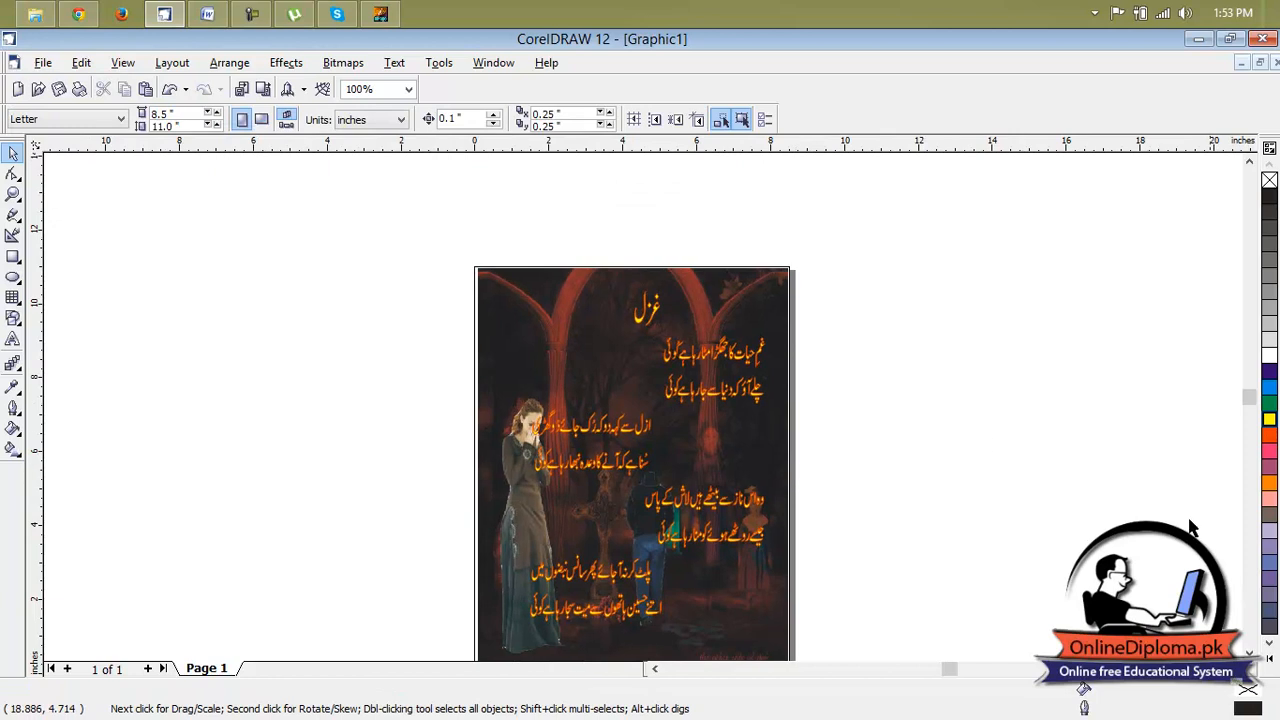
Stretch the ghazal group upward to about 9.1 inches high, keeping its width, and deselect it.
{"action": "left_click", "coordinate": [1249, 652]}
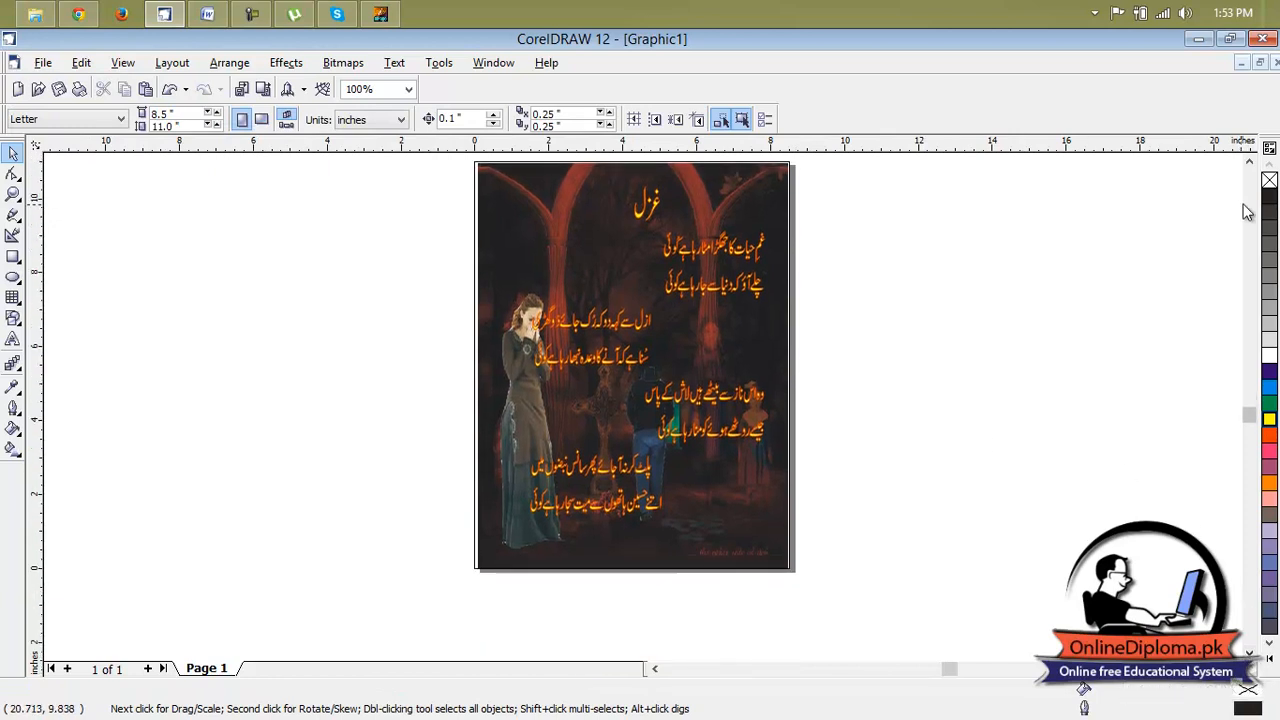
{"action": "left_click", "coordinate": [1234, 668]}
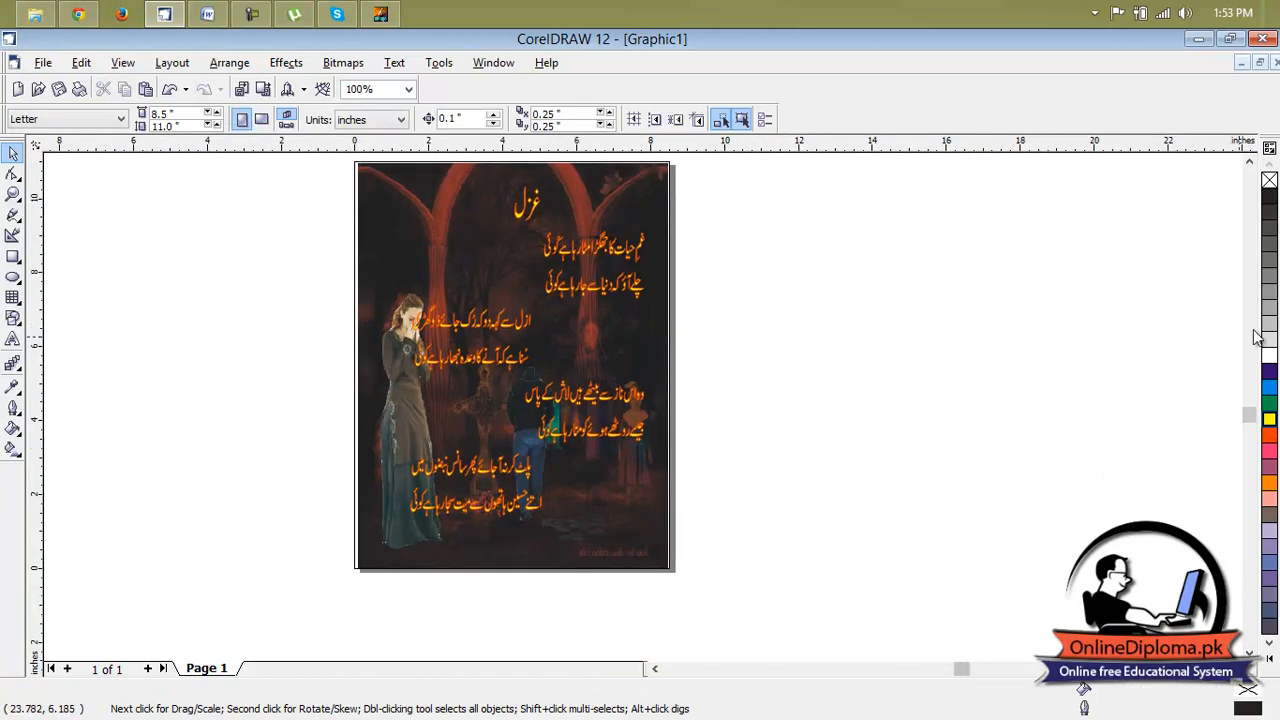
{"action": "left_click", "coordinate": [1250, 164]}
{"action": "left_click", "coordinate": [548, 295]}
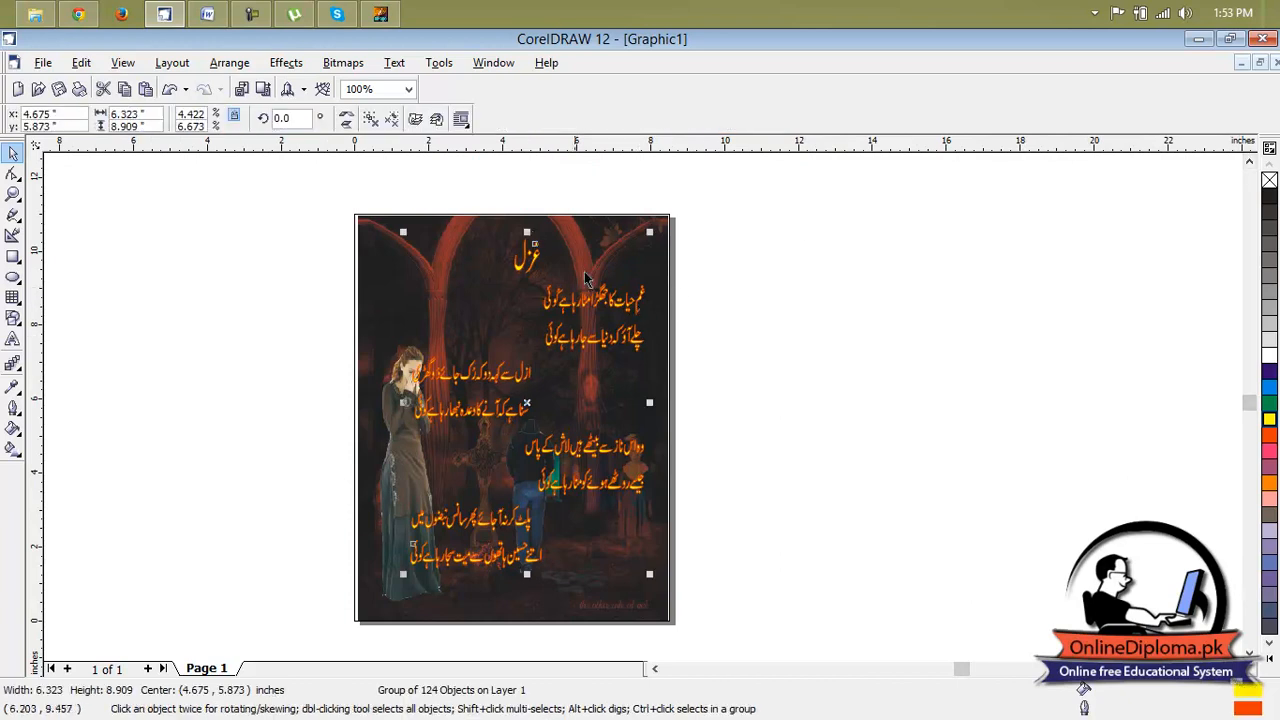
{"action": "left_click_drag", "start_coordinate": [528, 228], "coordinate": [528, 215]}
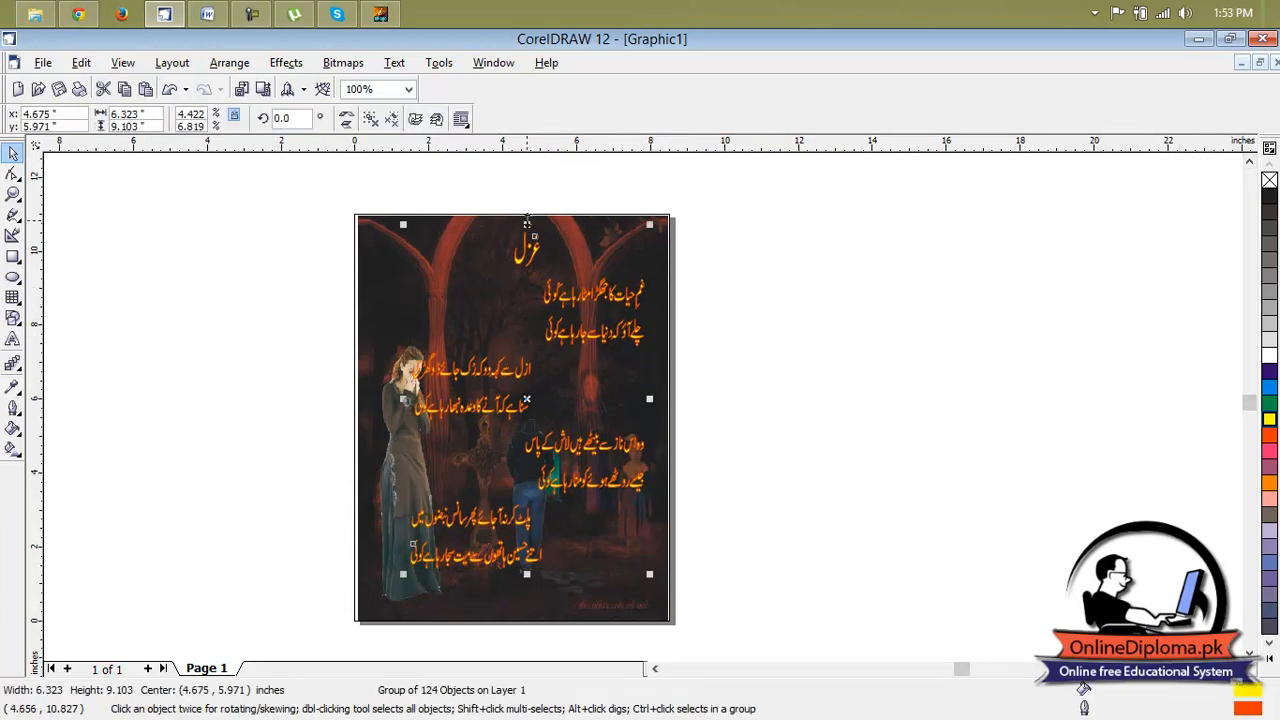
{"action": "left_click", "coordinate": [919, 318]}
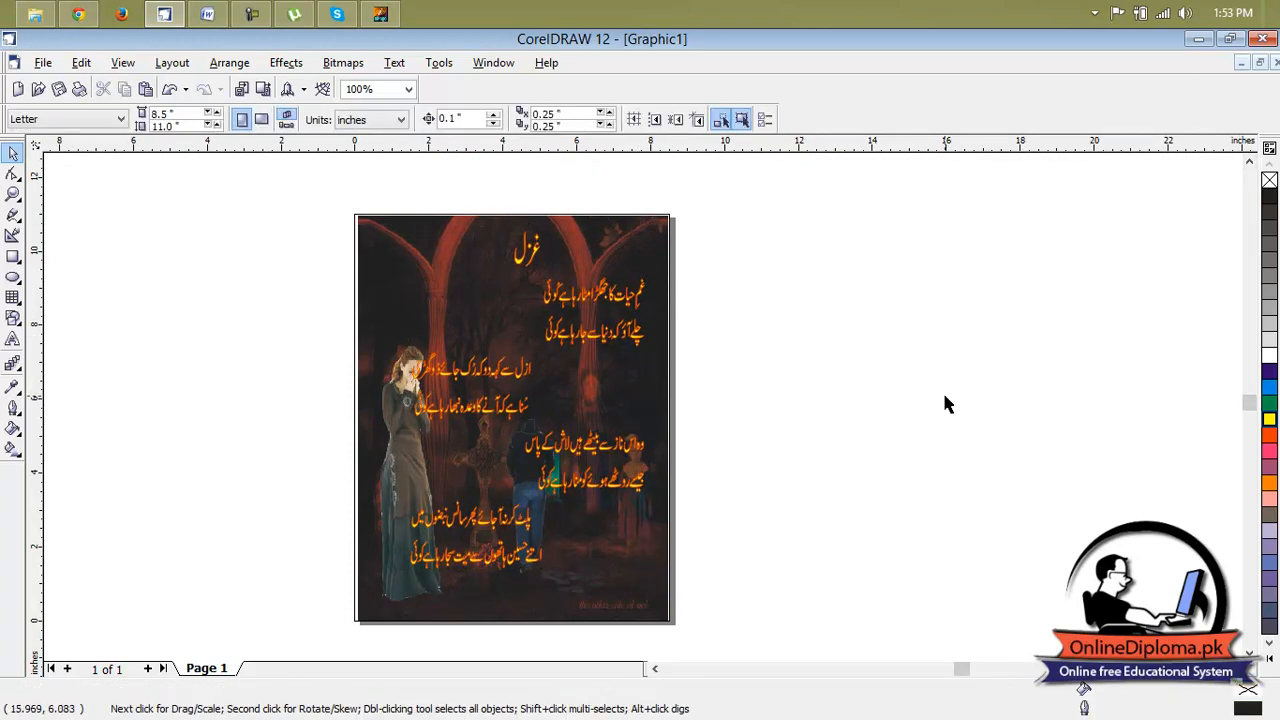
Shift the ghazal group slightly to the left on the page and clear the selection.
{"action": "left_click_drag", "start_coordinate": [506, 373], "coordinate": [512, 375]}
{"action": "left_click", "coordinate": [683, 373]}
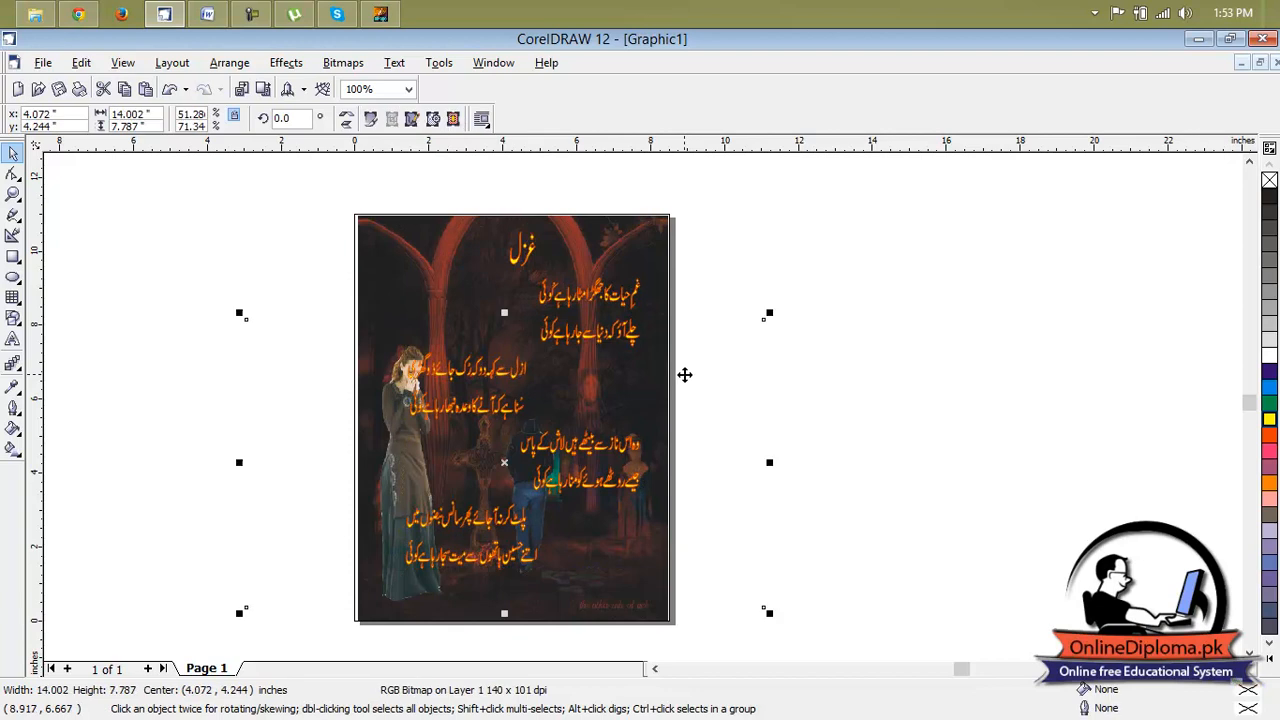
{"action": "left_click", "coordinate": [960, 295]}
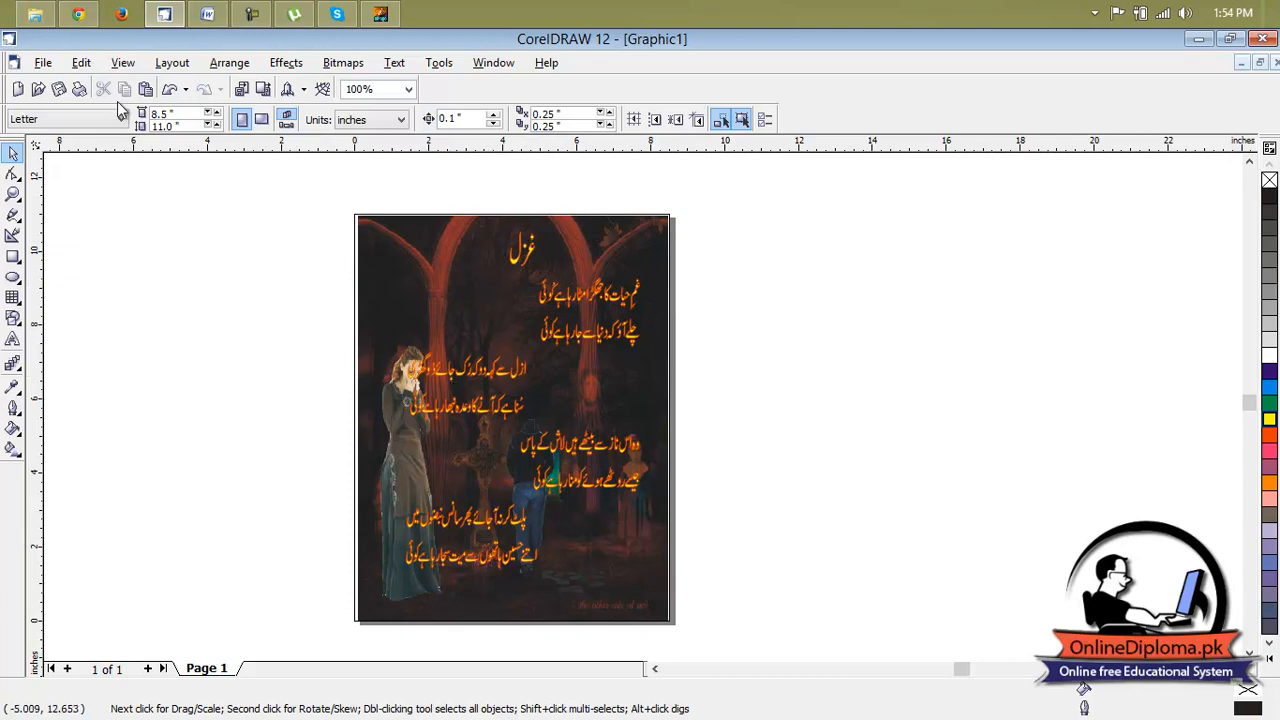
Switch to Chrome, close the ghazal image result and load the Google home page.
{"action": "left_click", "coordinate": [99, 20]}
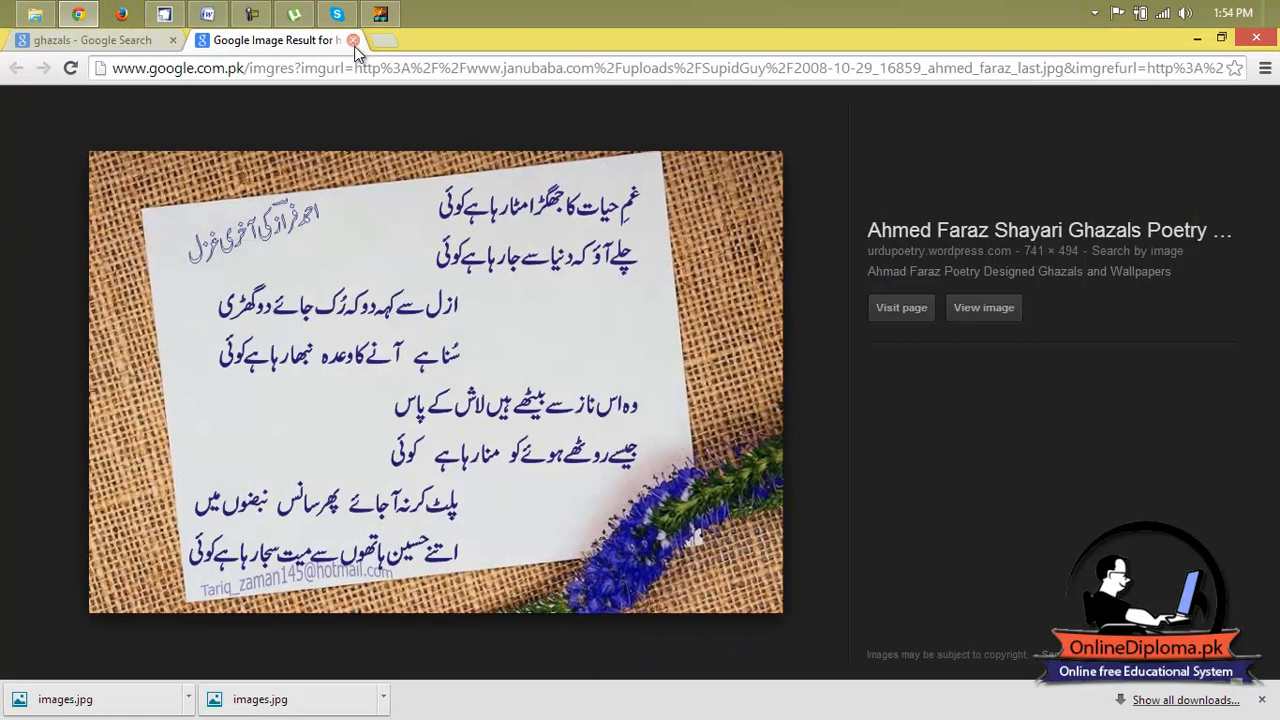
{"action": "left_click", "coordinate": [354, 43]}
{"action": "scroll", "coordinate": [459, 205], "scroll_direction": "up", "scroll_amount": 4}
{"action": "scroll", "coordinate": [459, 205], "scroll_direction": "up", "scroll_amount": 5}
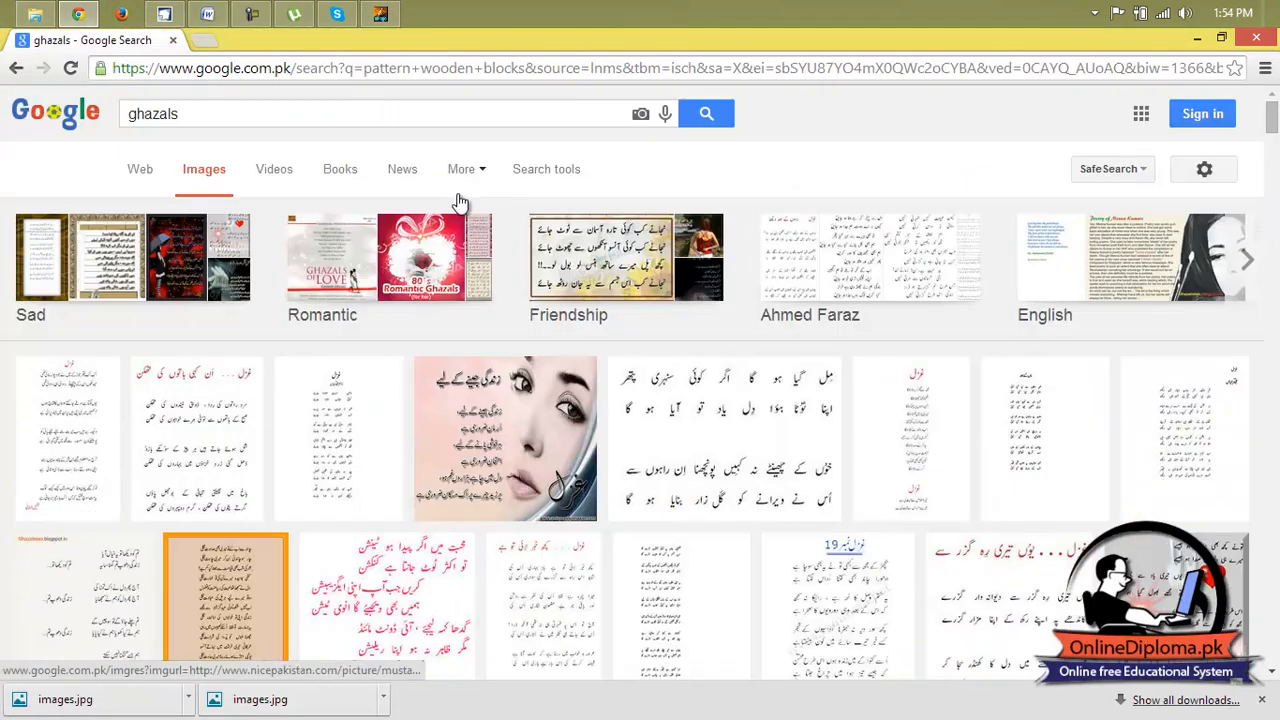
{"action": "left_click", "coordinate": [284, 67]}
{"action": "type", "text": "google"}
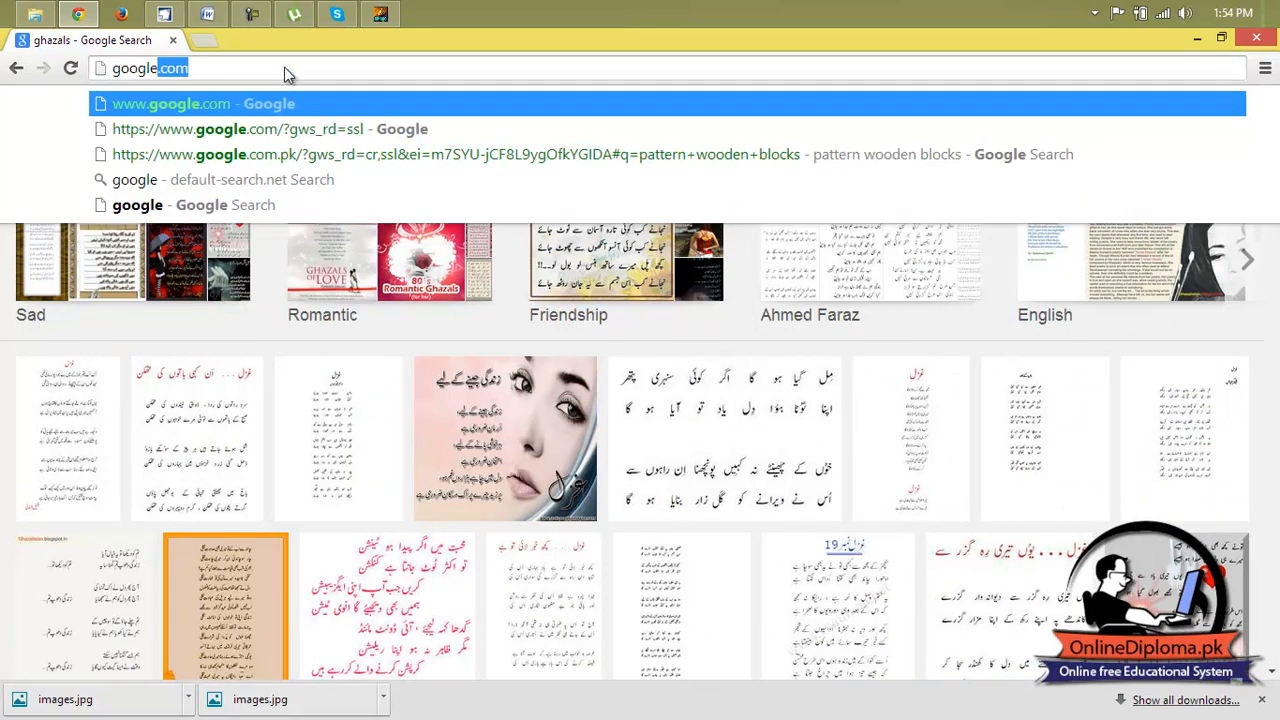
{"action": "key", "text": "Return"}
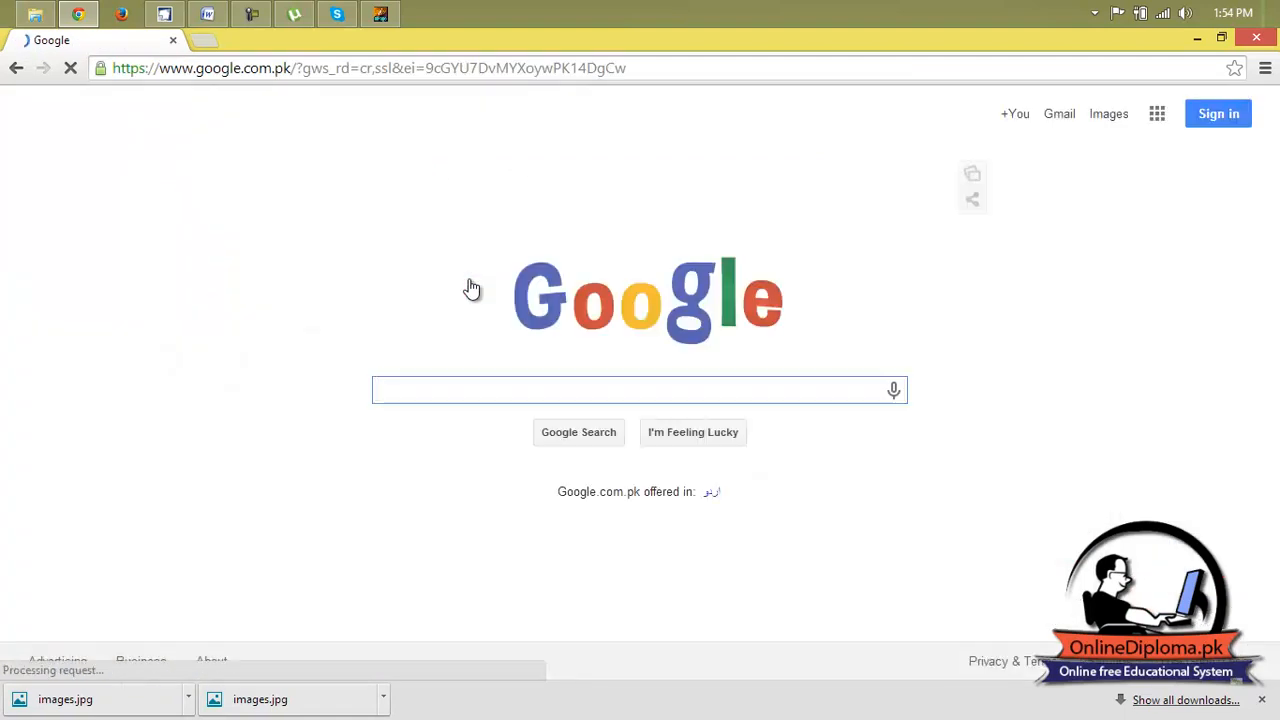
Search Google Images for "background for ghazals".
{"action": "type", "text": "backgrond"}
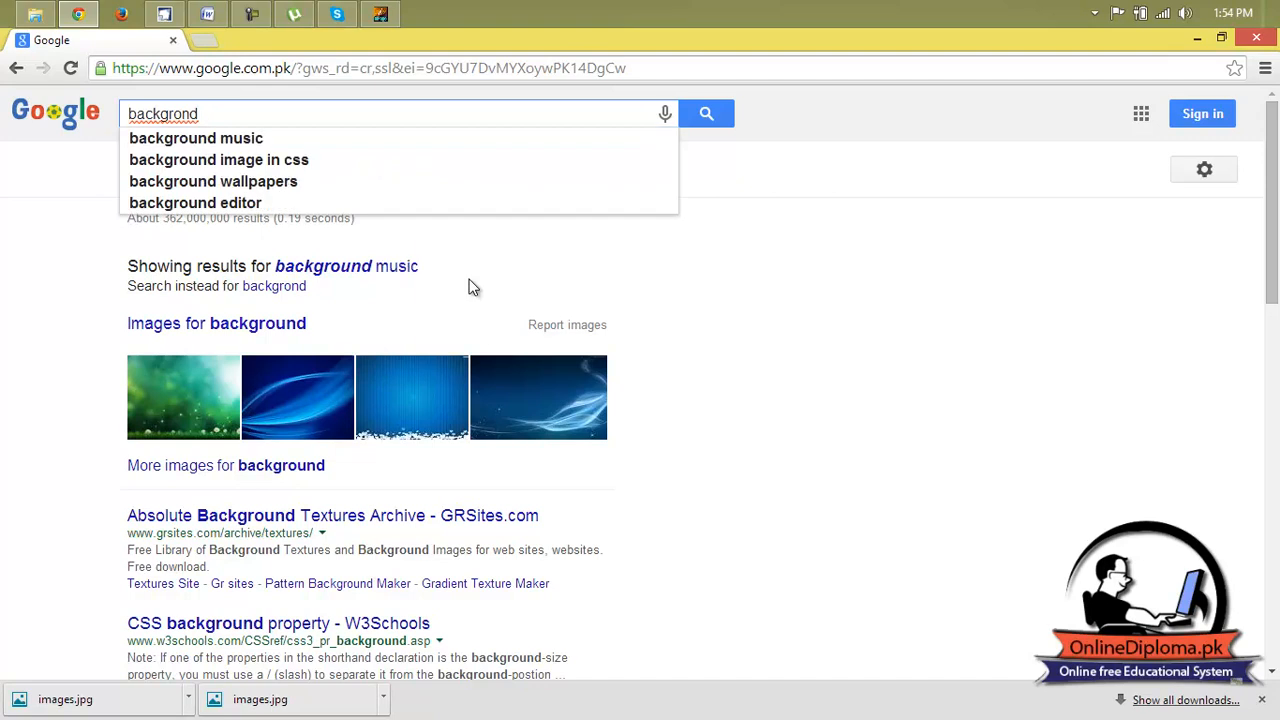
{"action": "key", "text": "Down"}
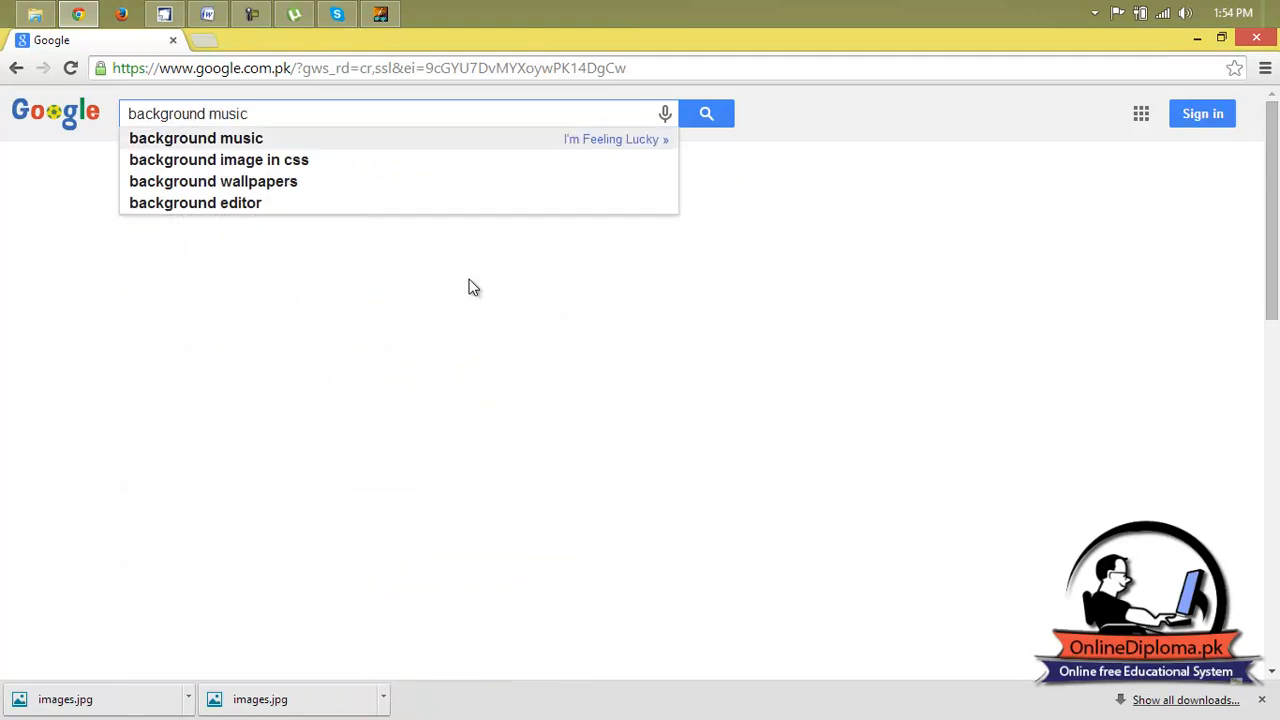
{"action": "key", "text": "BackSpace"}
{"action": "key", "text": "BackSpace"}
{"action": "key", "text": "BackSpace"}
{"action": "type", "text": "for "}
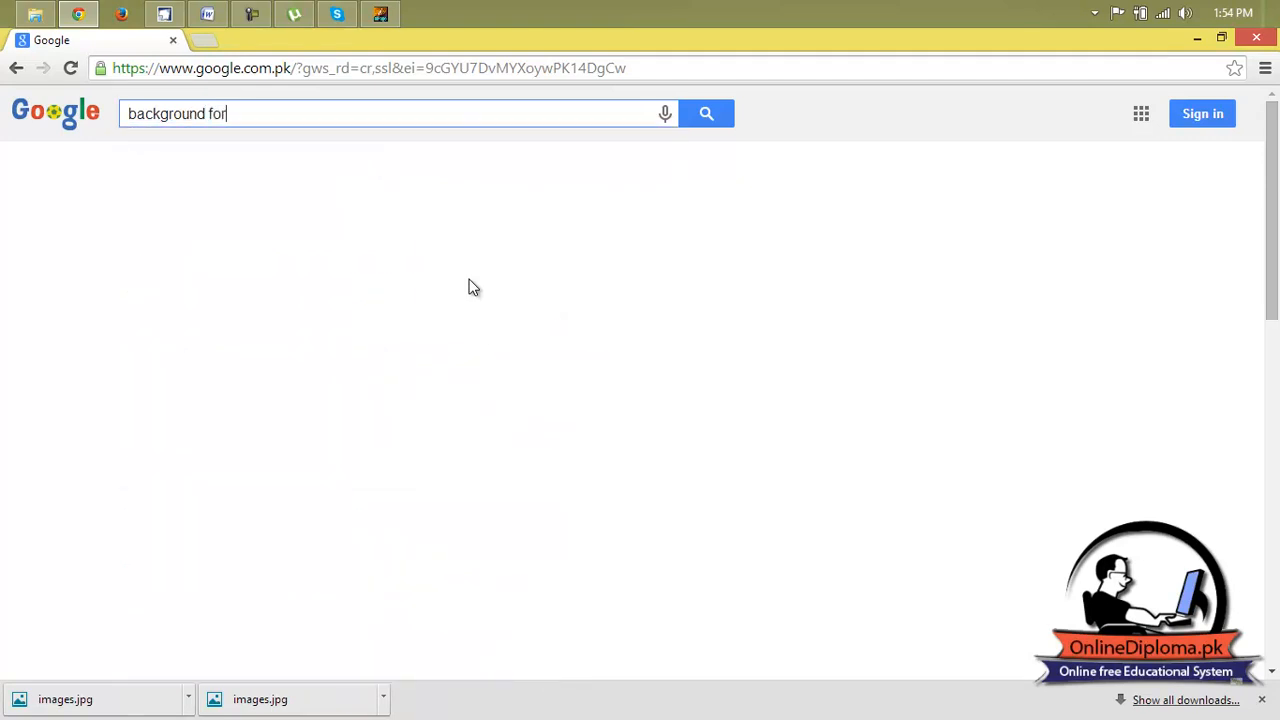
{"action": "type", "text": "ghazals"}
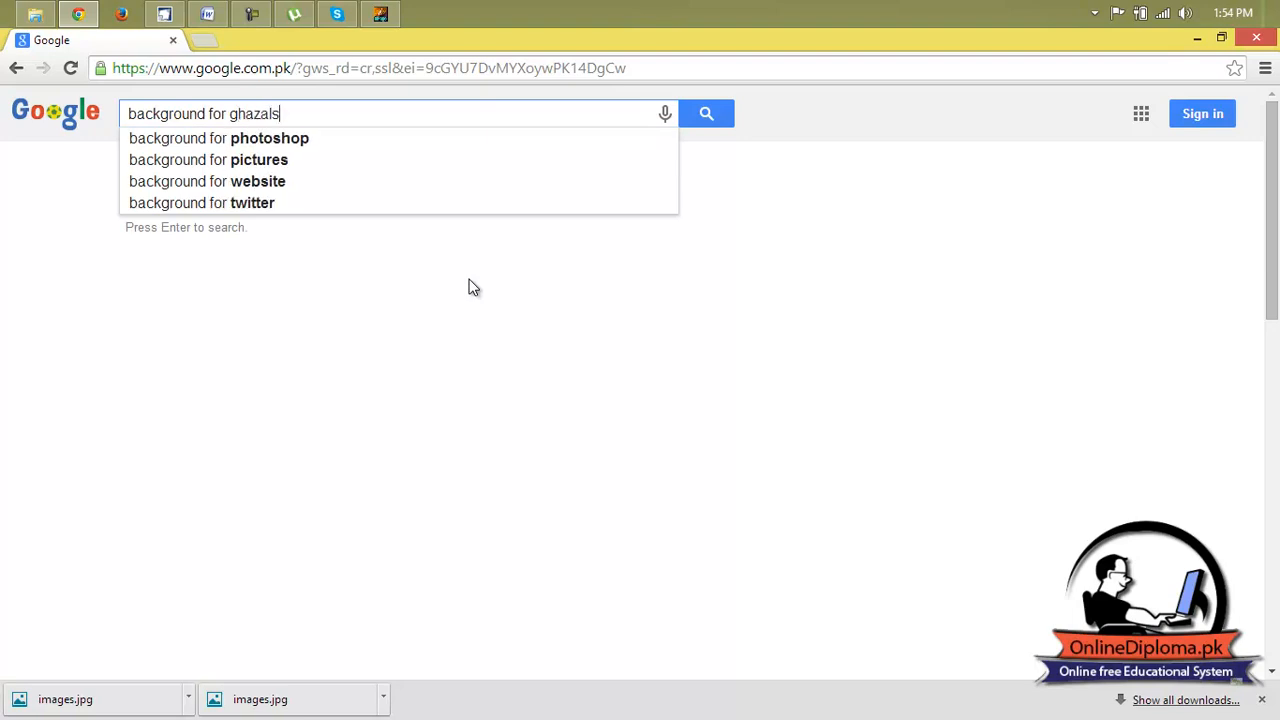
{"action": "key", "text": "Return"}
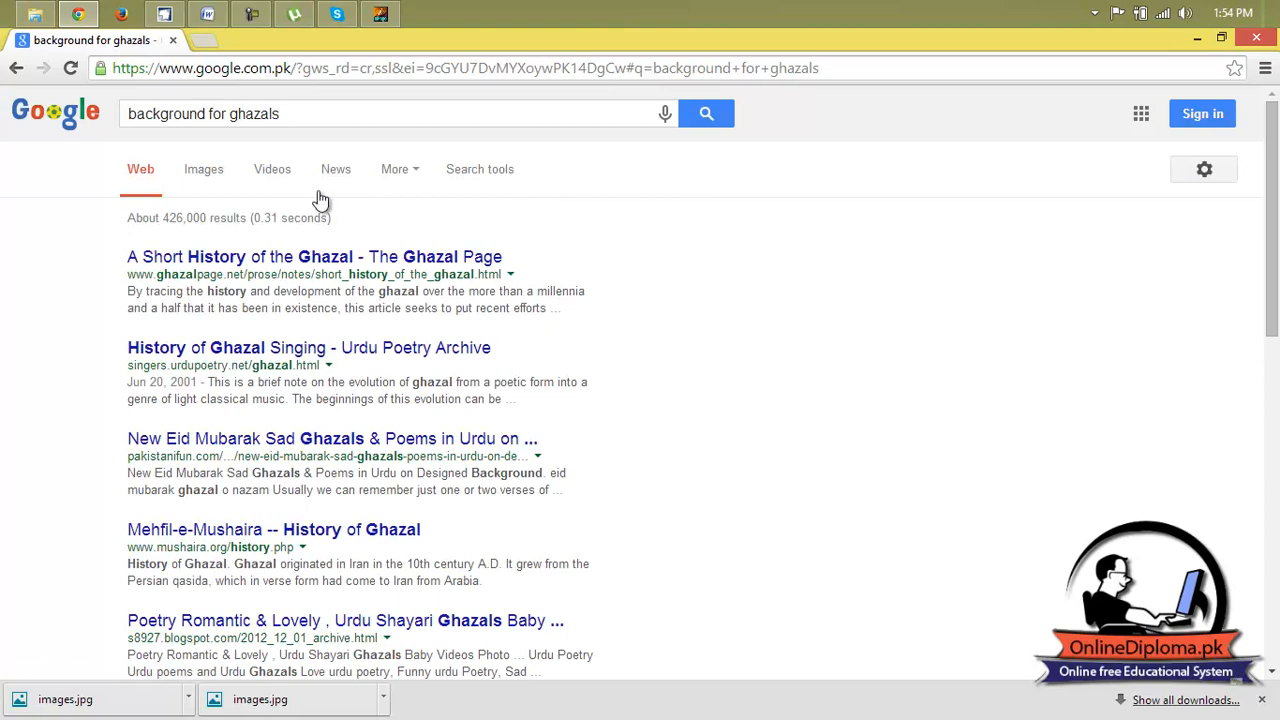
{"action": "left_click", "coordinate": [194, 171]}
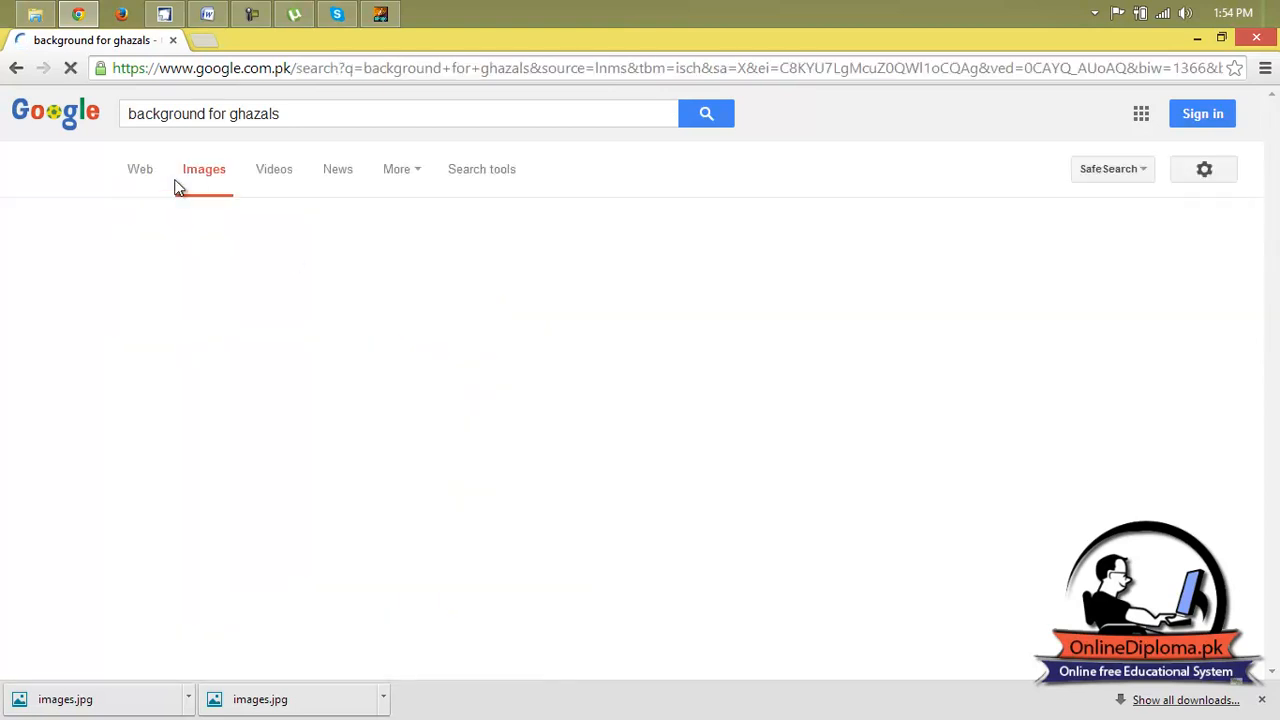
Look through the image results for pictures suitable as a ghazal background.
{"action": "scroll", "coordinate": [376, 326], "scroll_direction": "down", "scroll_amount": 1}
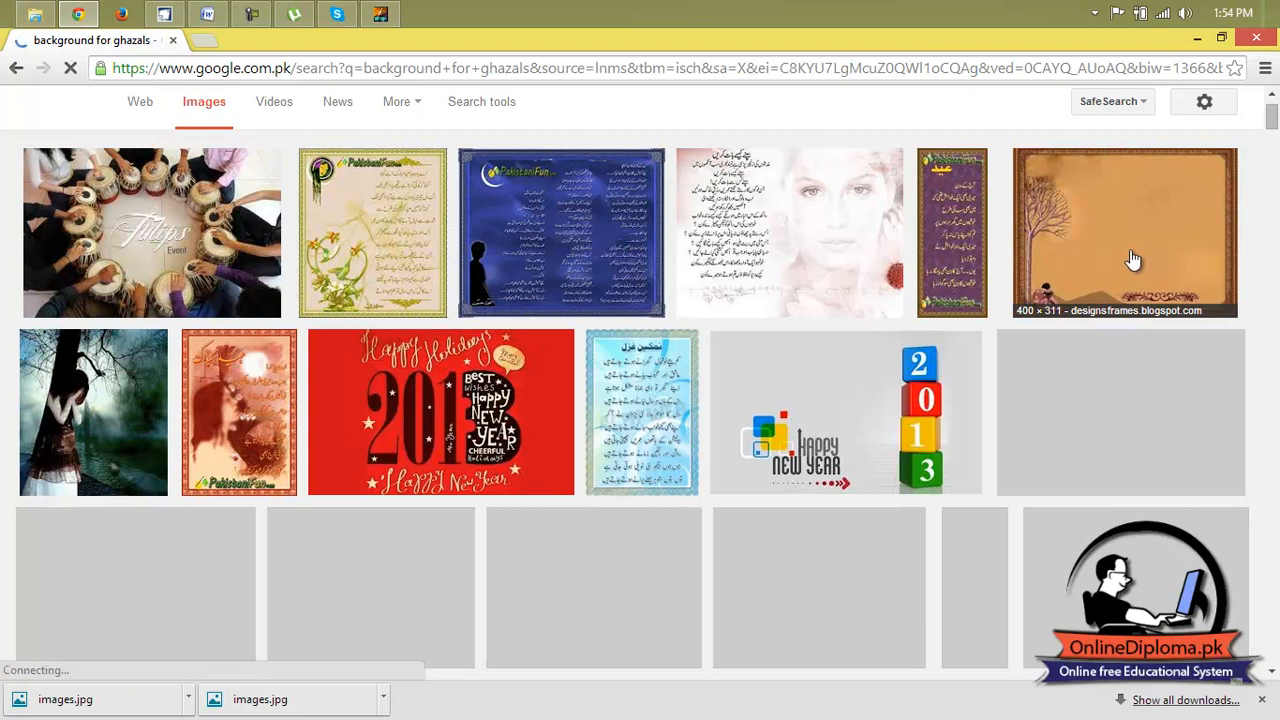
{"action": "scroll", "coordinate": [1136, 257], "scroll_direction": "down", "scroll_amount": 1}
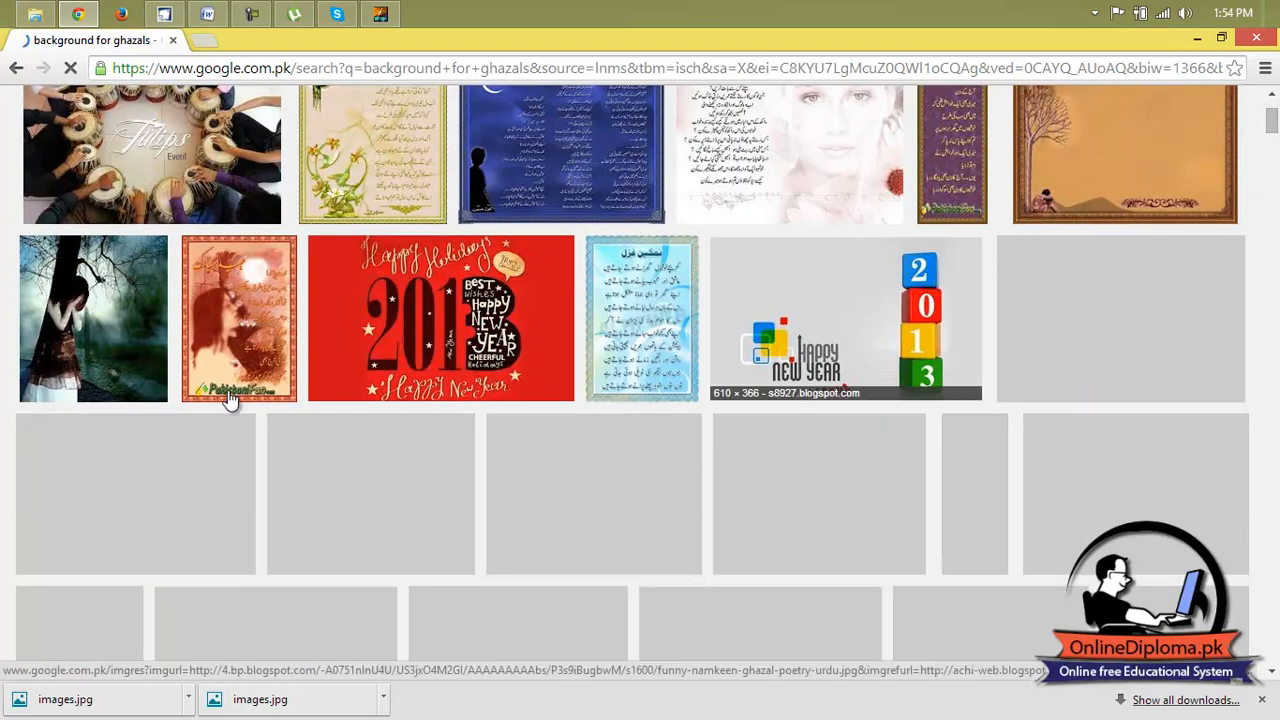
{"action": "scroll", "coordinate": [195, 354], "scroll_direction": "down", "scroll_amount": 3}
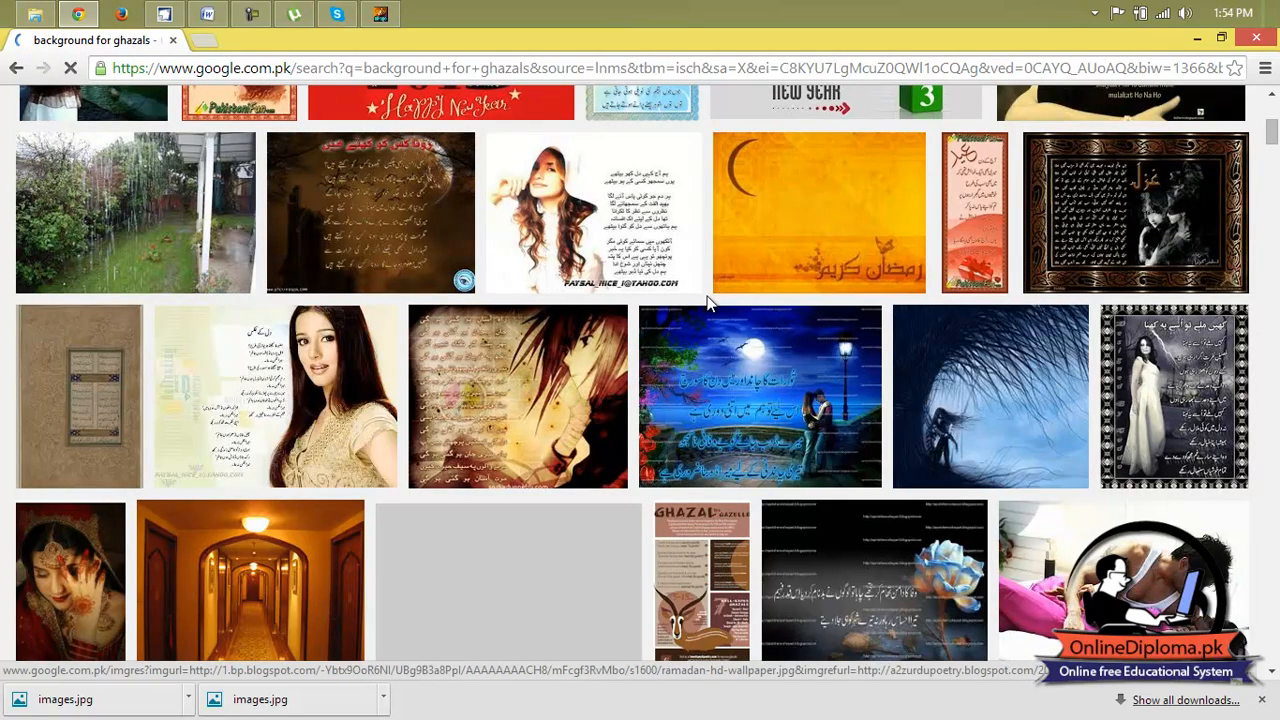
{"action": "scroll", "coordinate": [1015, 355], "scroll_direction": "down", "scroll_amount": 1}
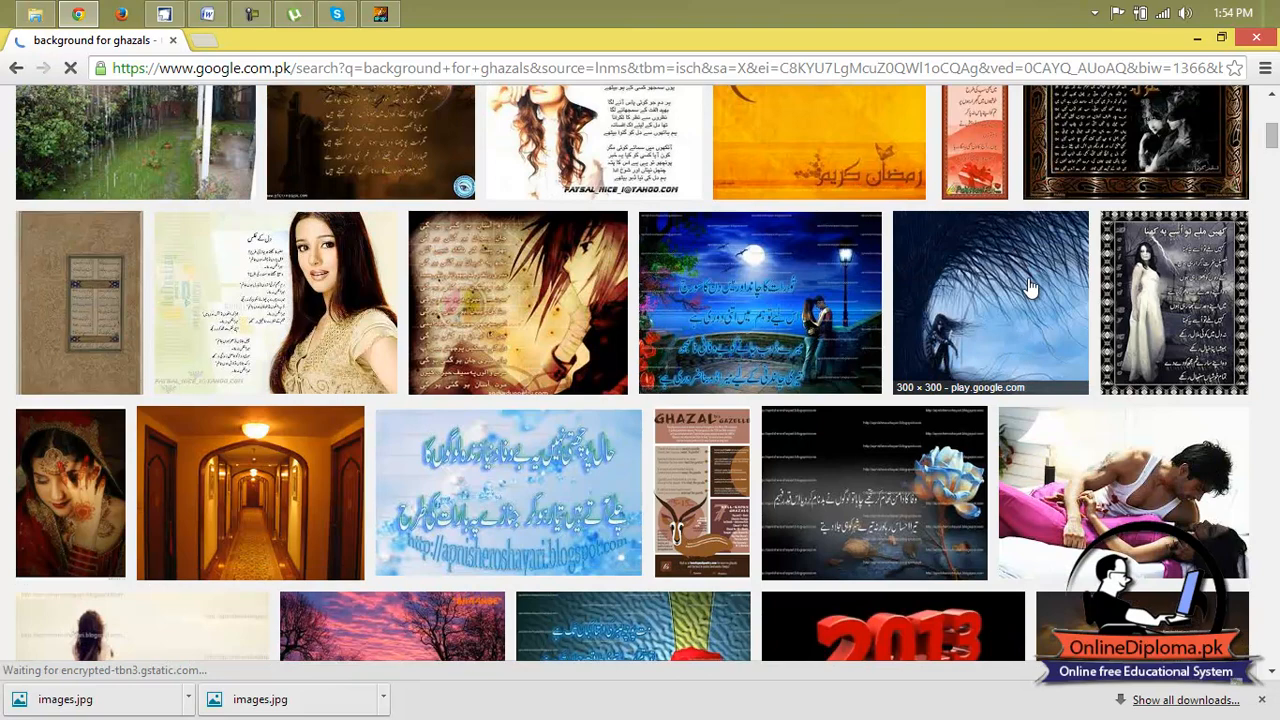
{"action": "scroll", "coordinate": [1030, 287], "scroll_direction": "down", "scroll_amount": 2}
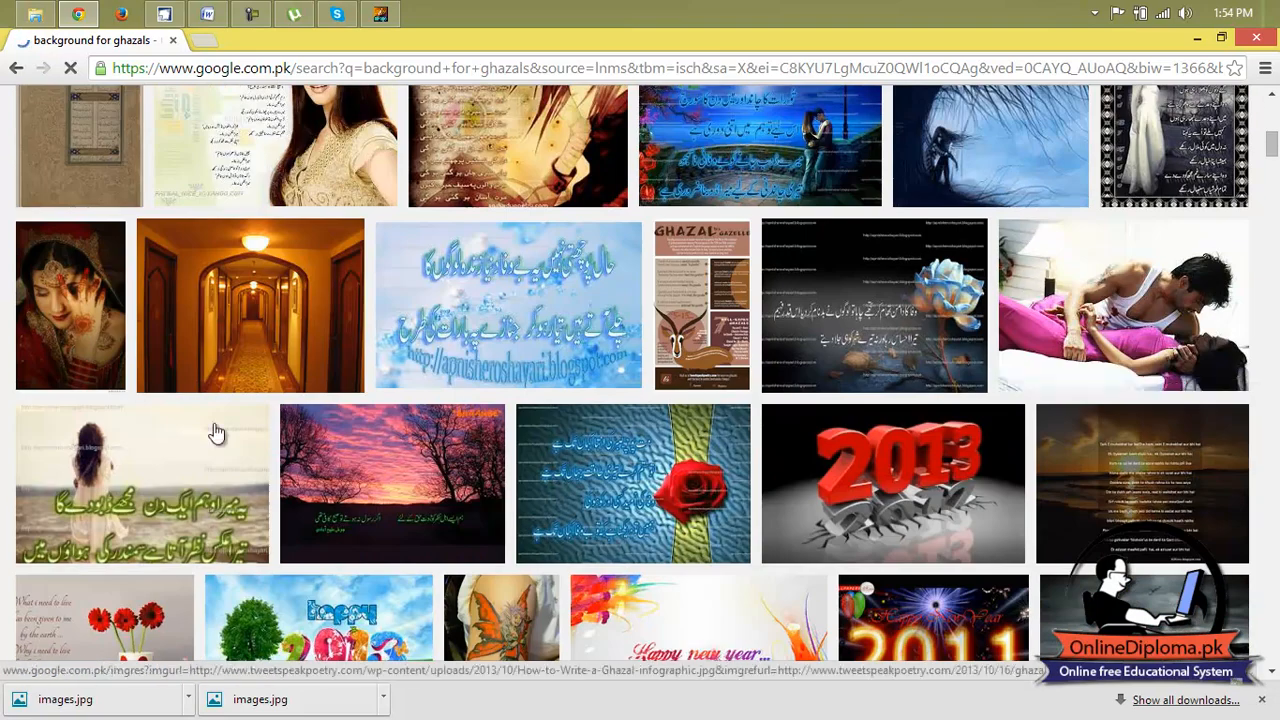
{"action": "scroll", "coordinate": [250, 308], "scroll_direction": "down", "scroll_amount": 2}
{"action": "scroll", "coordinate": [250, 308], "scroll_direction": "down", "scroll_amount": 2}
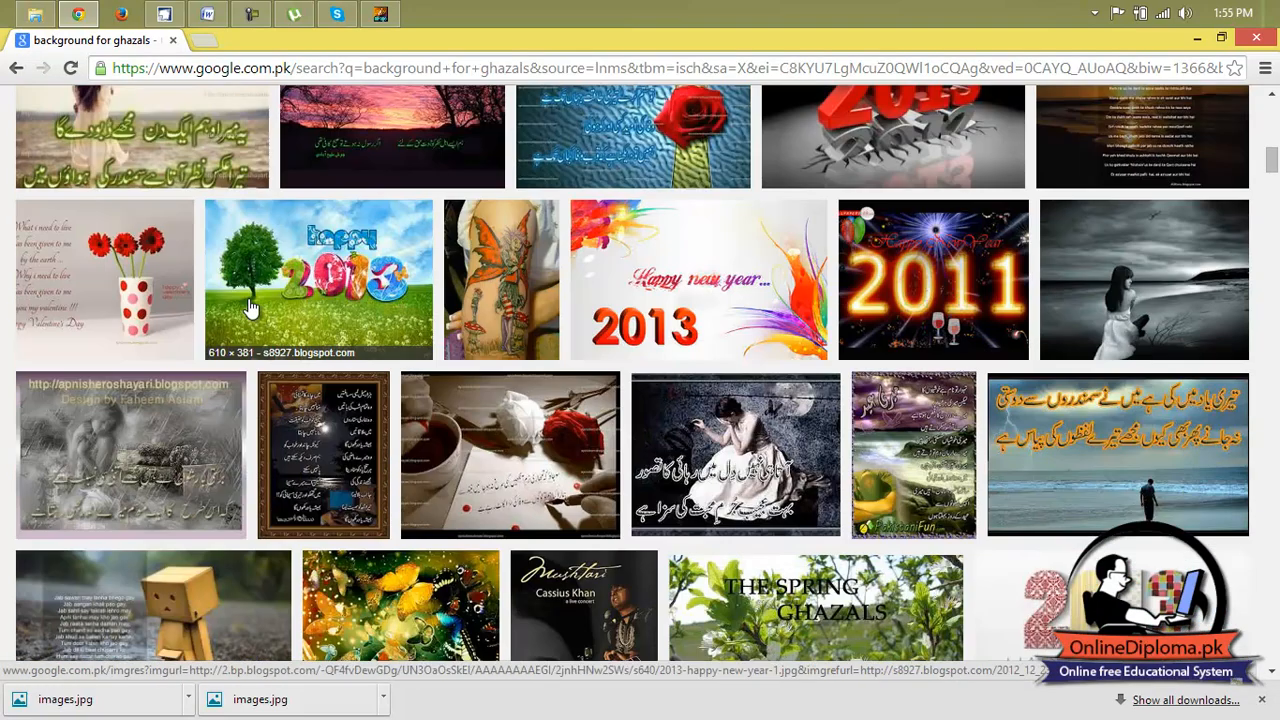
{"action": "scroll", "coordinate": [250, 308], "scroll_direction": "down", "scroll_amount": 8}
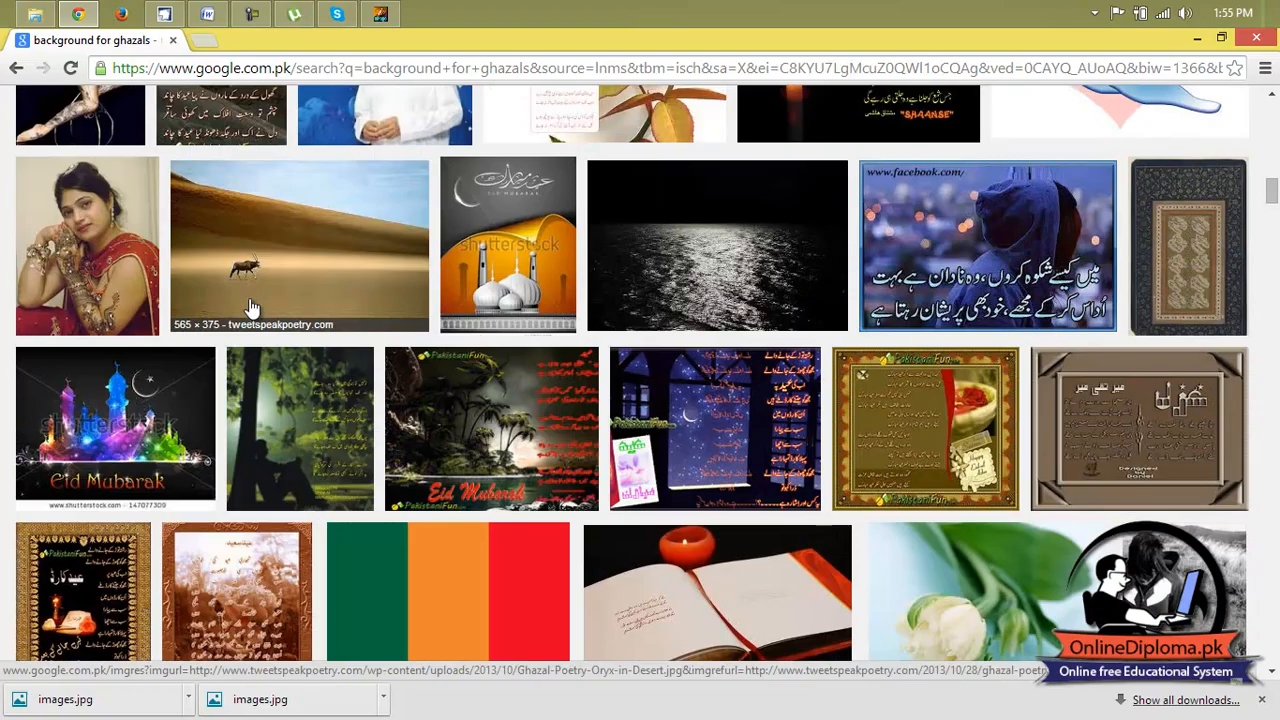
{"action": "scroll", "coordinate": [250, 308], "scroll_direction": "down", "scroll_amount": 2}
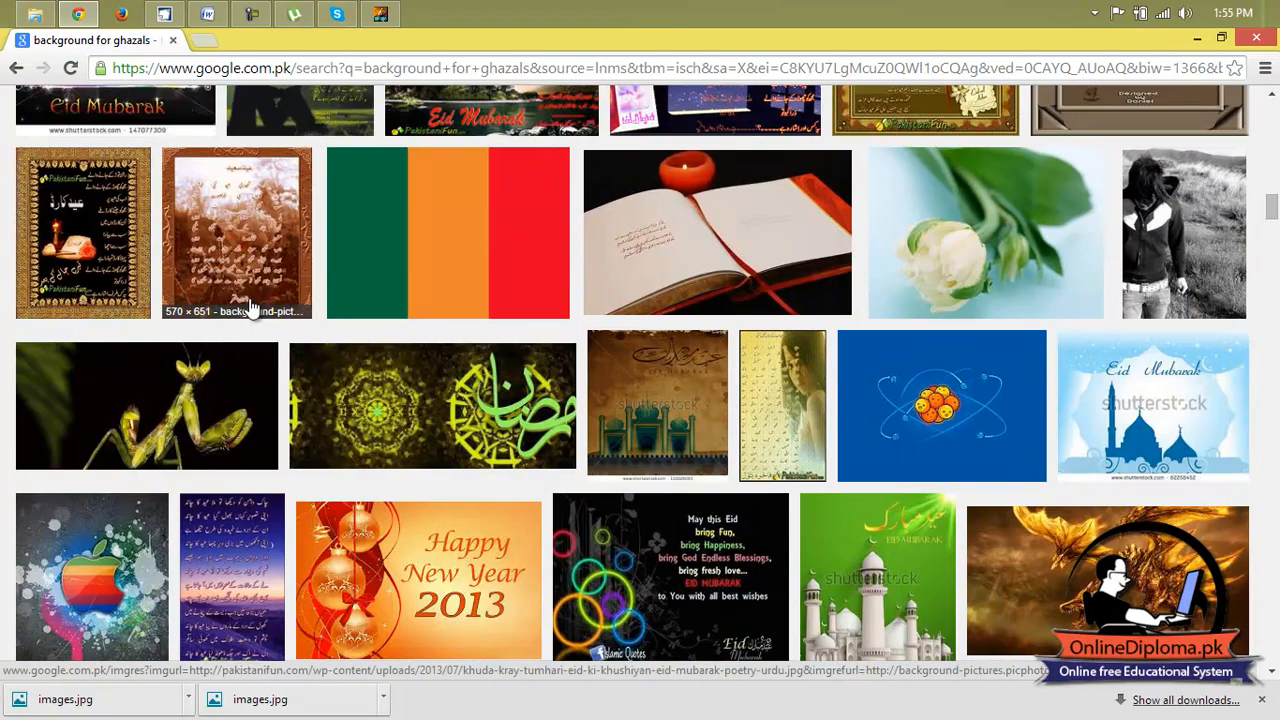
{"action": "scroll", "coordinate": [250, 308], "scroll_direction": "down", "scroll_amount": 6}
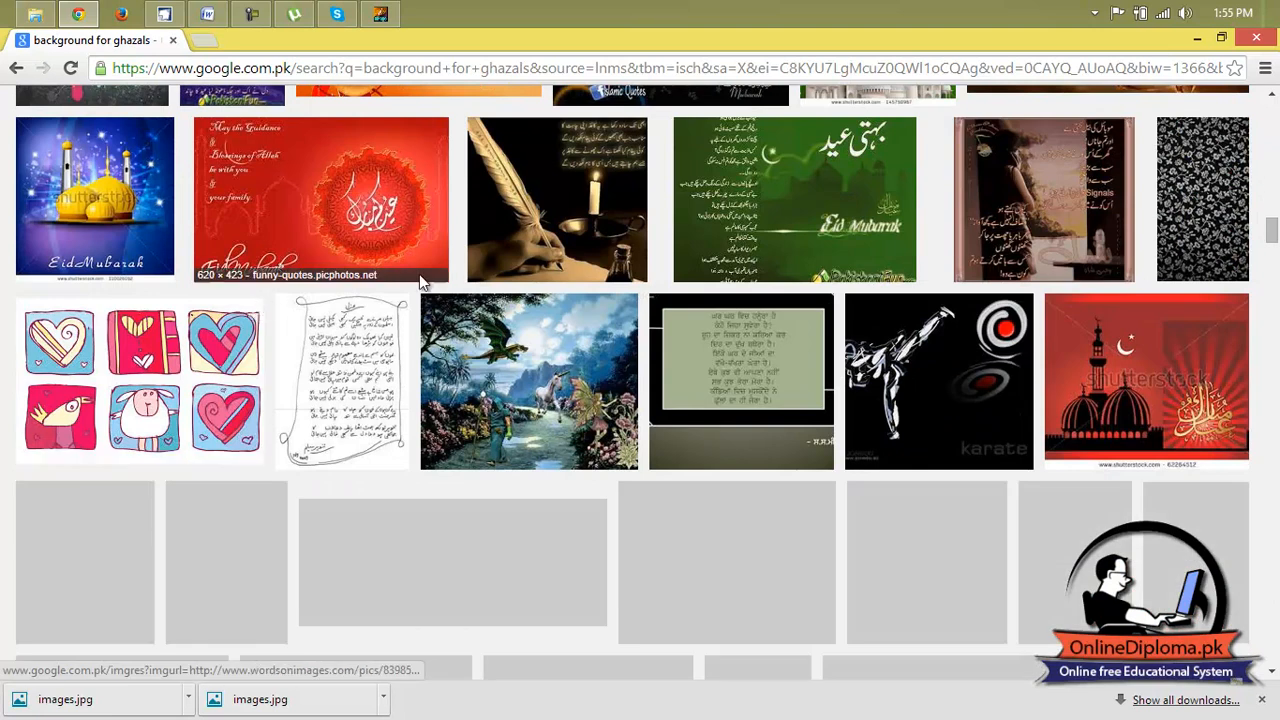
Open the image result showing a quill, candle and Urdu verse in a new browser tab and switch to it.
{"action": "scroll", "coordinate": [585, 230], "scroll_direction": "up", "scroll_amount": 1}
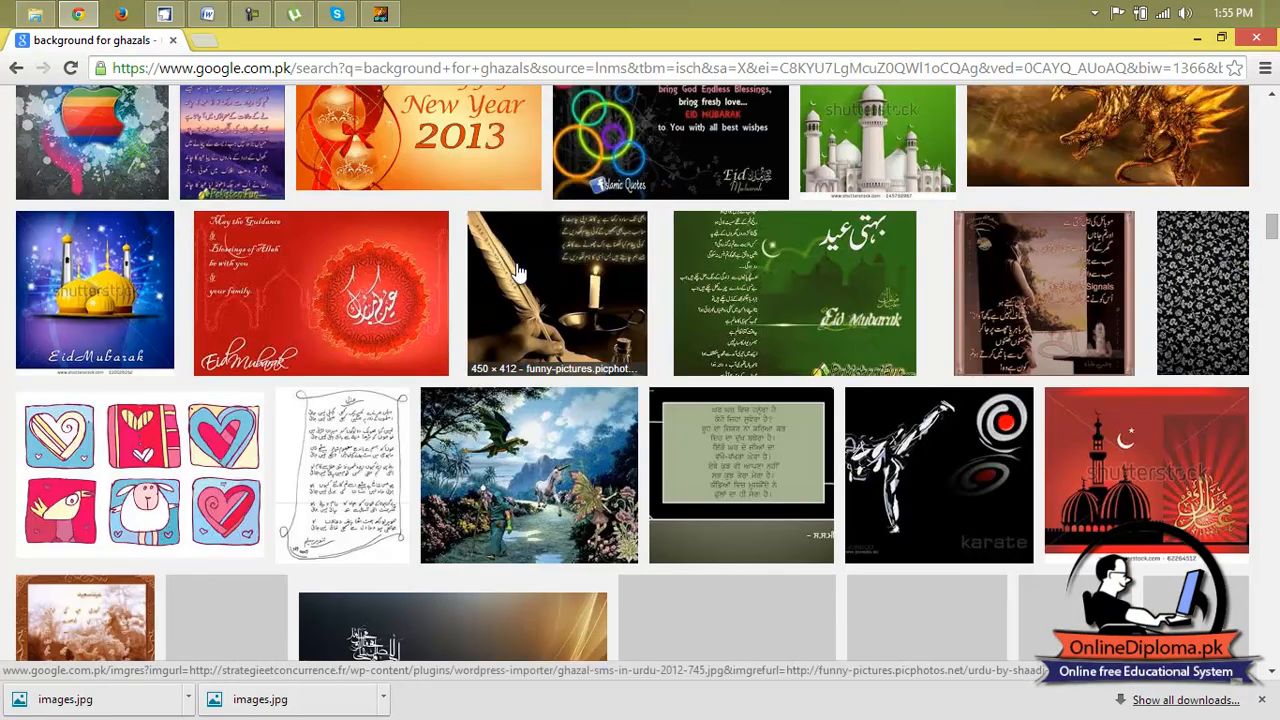
{"action": "right_click", "coordinate": [572, 328]}
{"action": "left_click", "coordinate": [620, 328]}
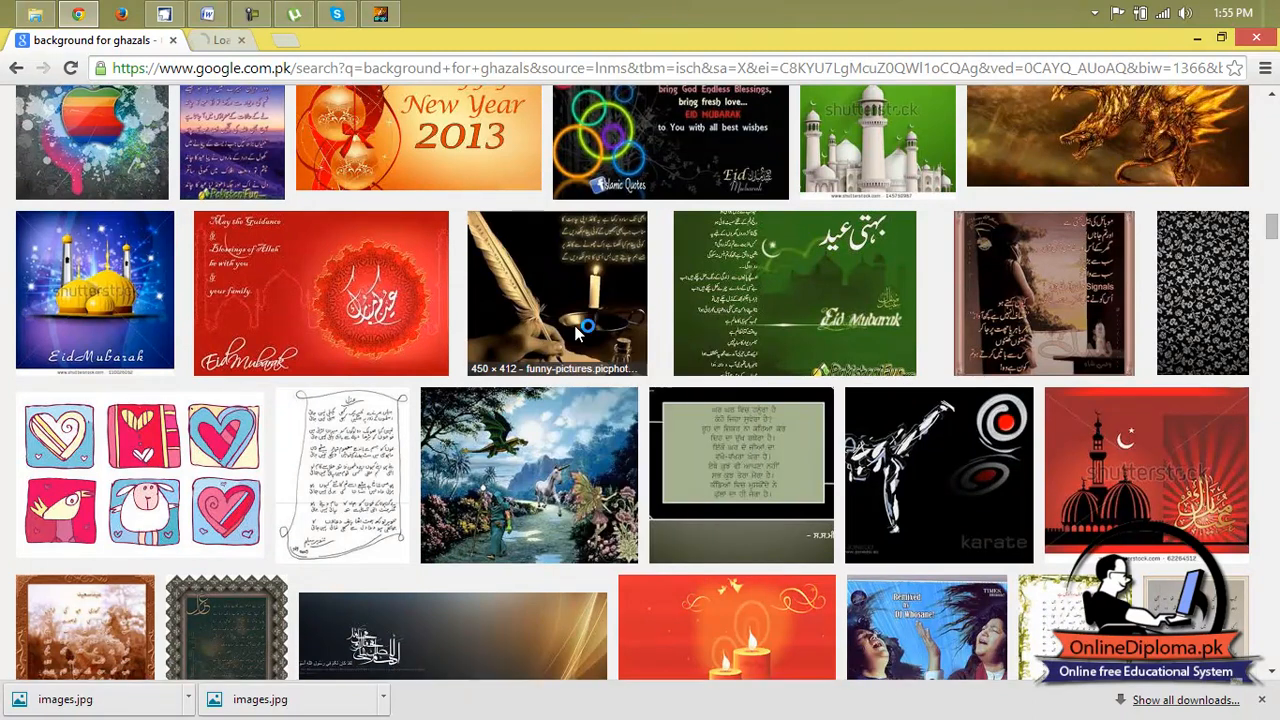
{"action": "left_click", "coordinate": [287, 40]}
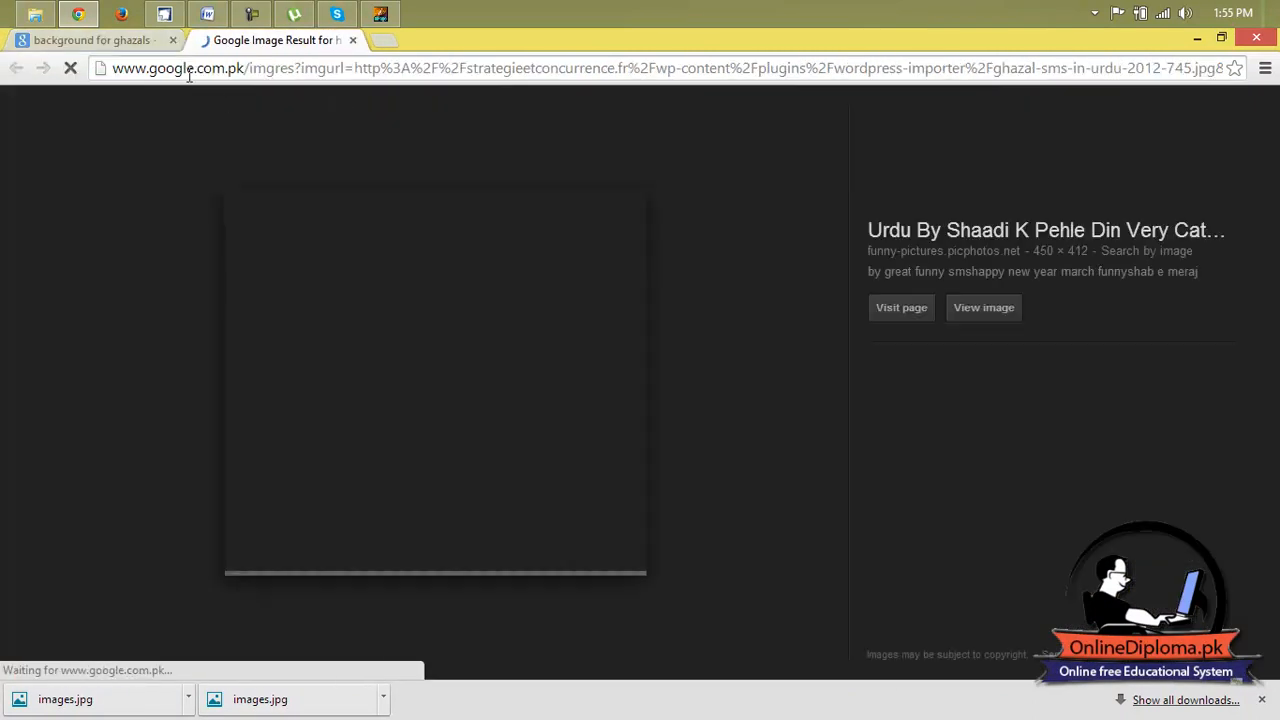
Save the quill-and-candle picture to the Desktop as the JPEG image "images (1)".
{"action": "right_click", "coordinate": [404, 280]}
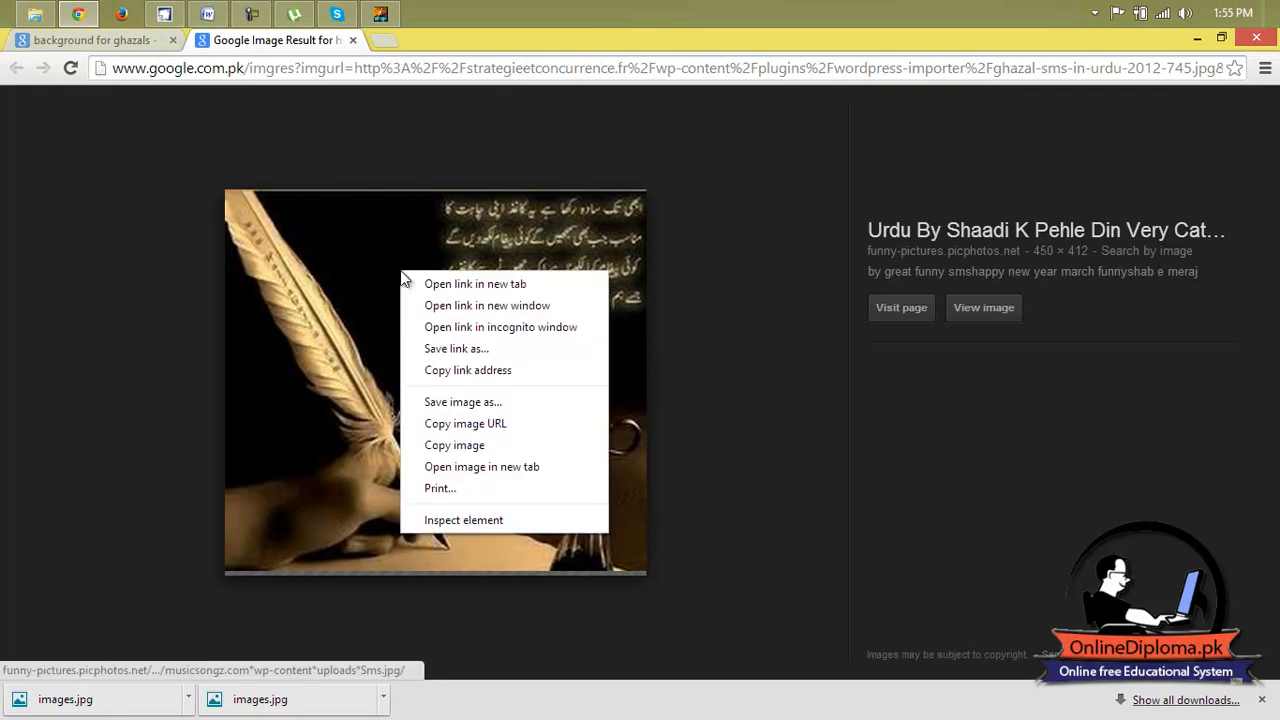
{"action": "left_click", "coordinate": [537, 404]}
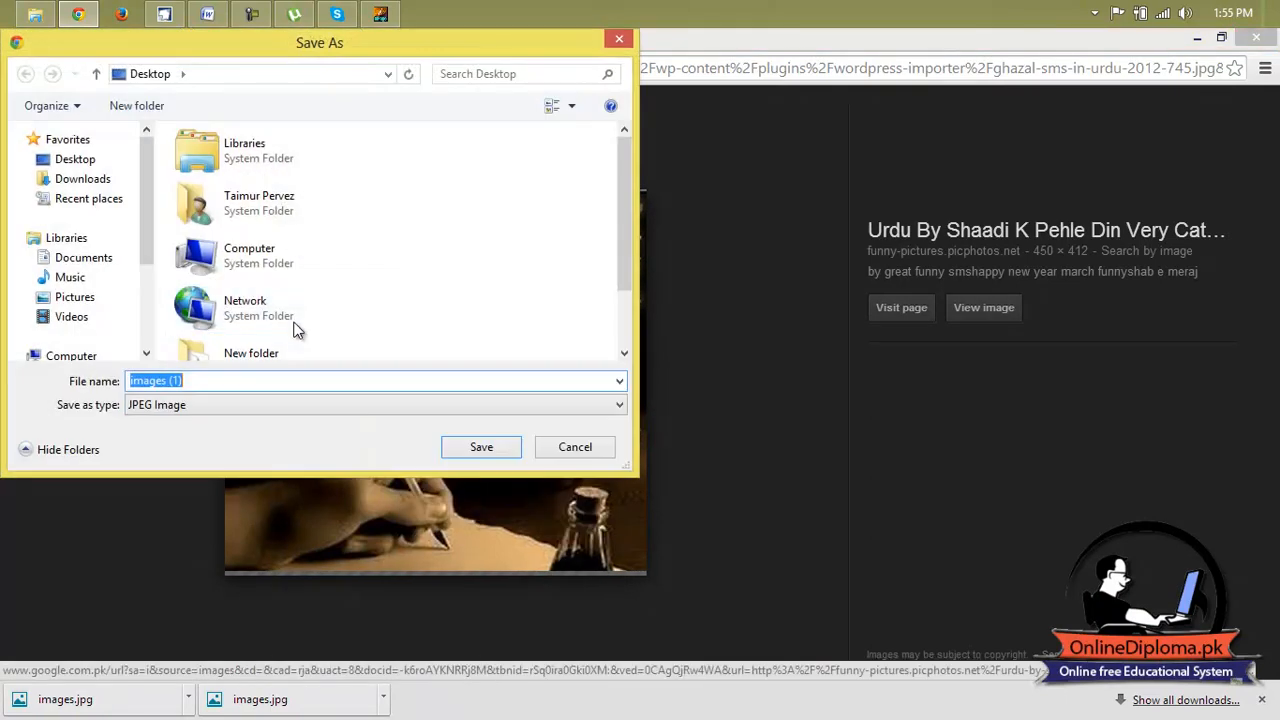
{"action": "left_click", "coordinate": [96, 185]}
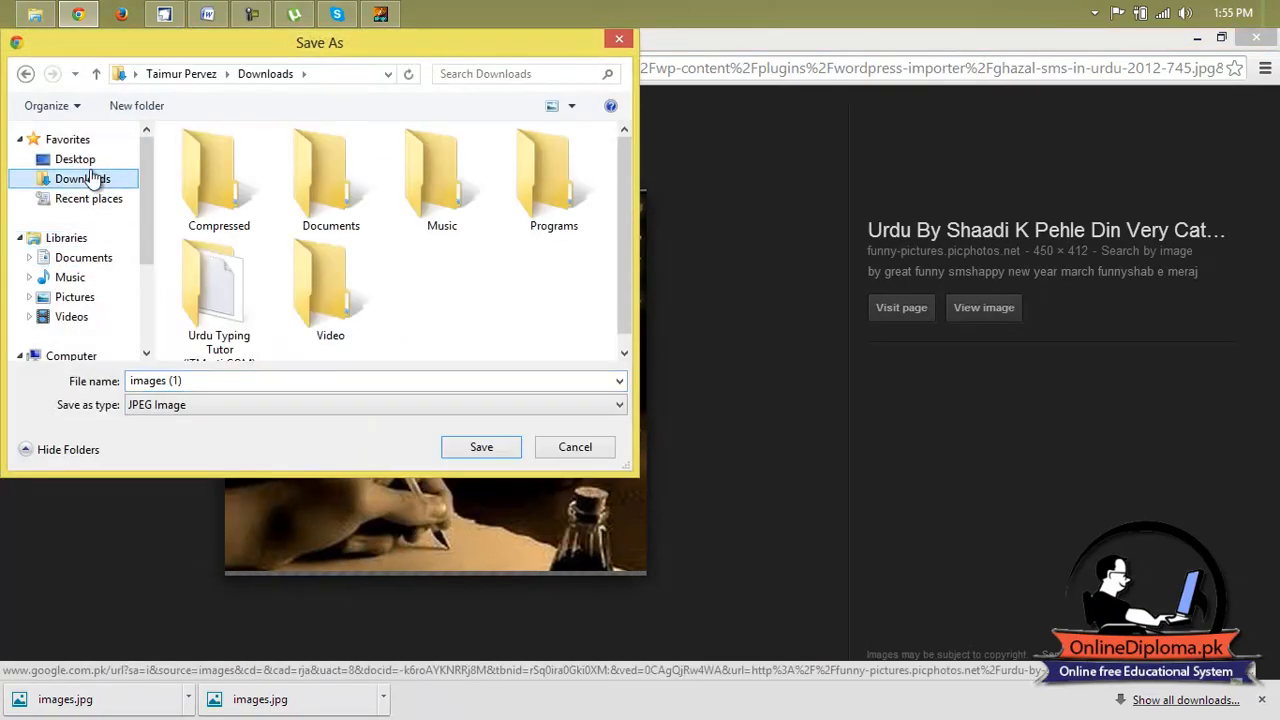
{"action": "left_click", "coordinate": [82, 162]}
{"action": "left_click", "coordinate": [490, 449]}
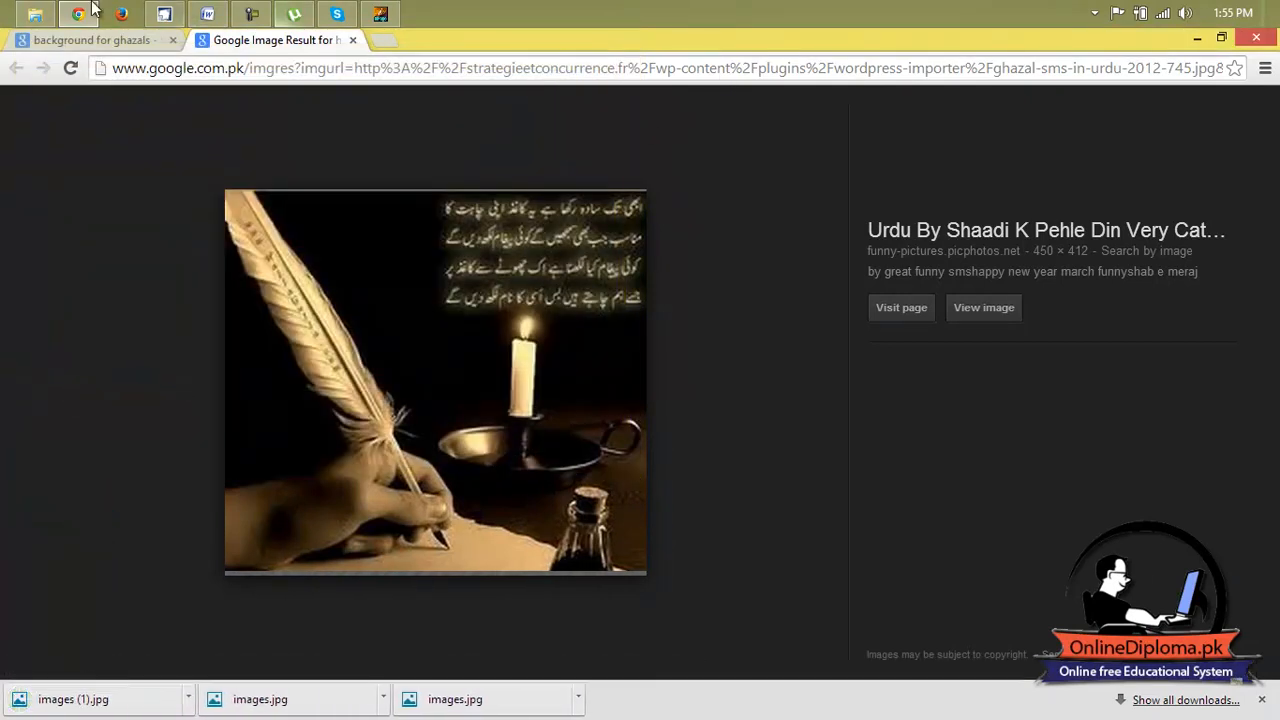
Launch Adobe Photoshop from the Windows Start screen.
{"action": "left_click", "coordinate": [4, 716]}
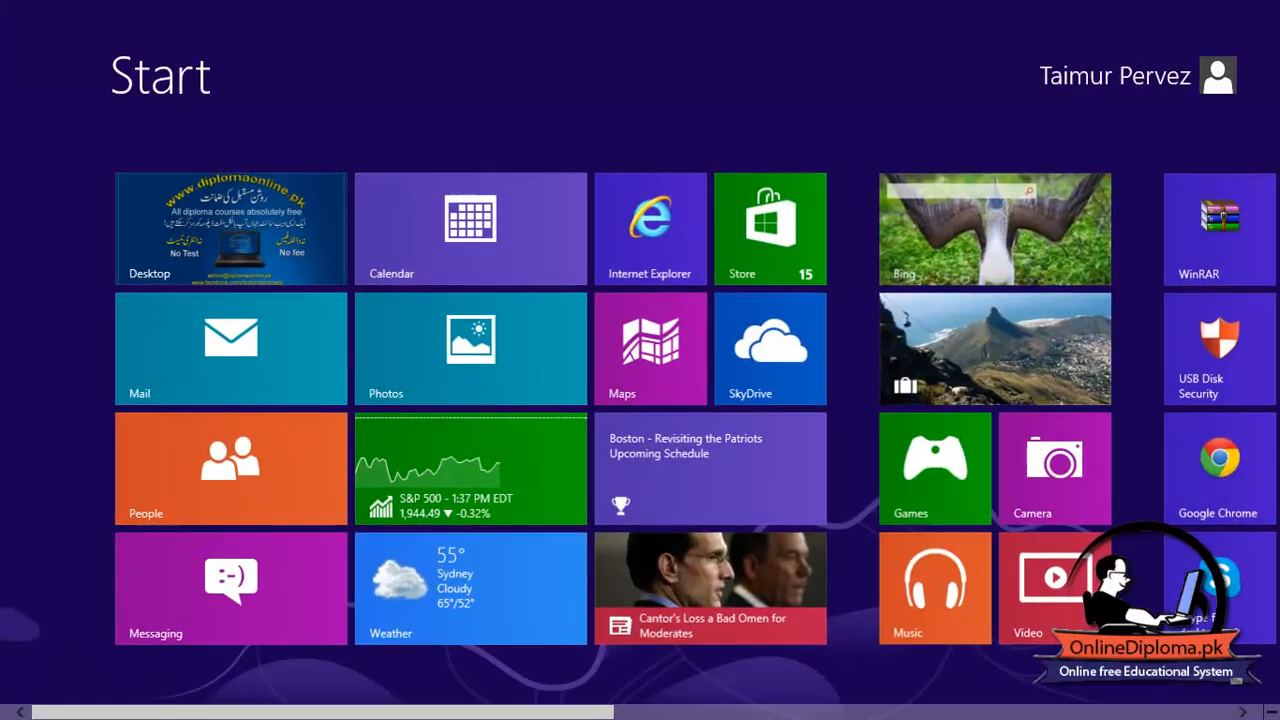
{"action": "scroll", "coordinate": [640, 400], "scroll_direction": "down", "scroll_amount": 10}
{"action": "left_click", "coordinate": [1102, 531]}
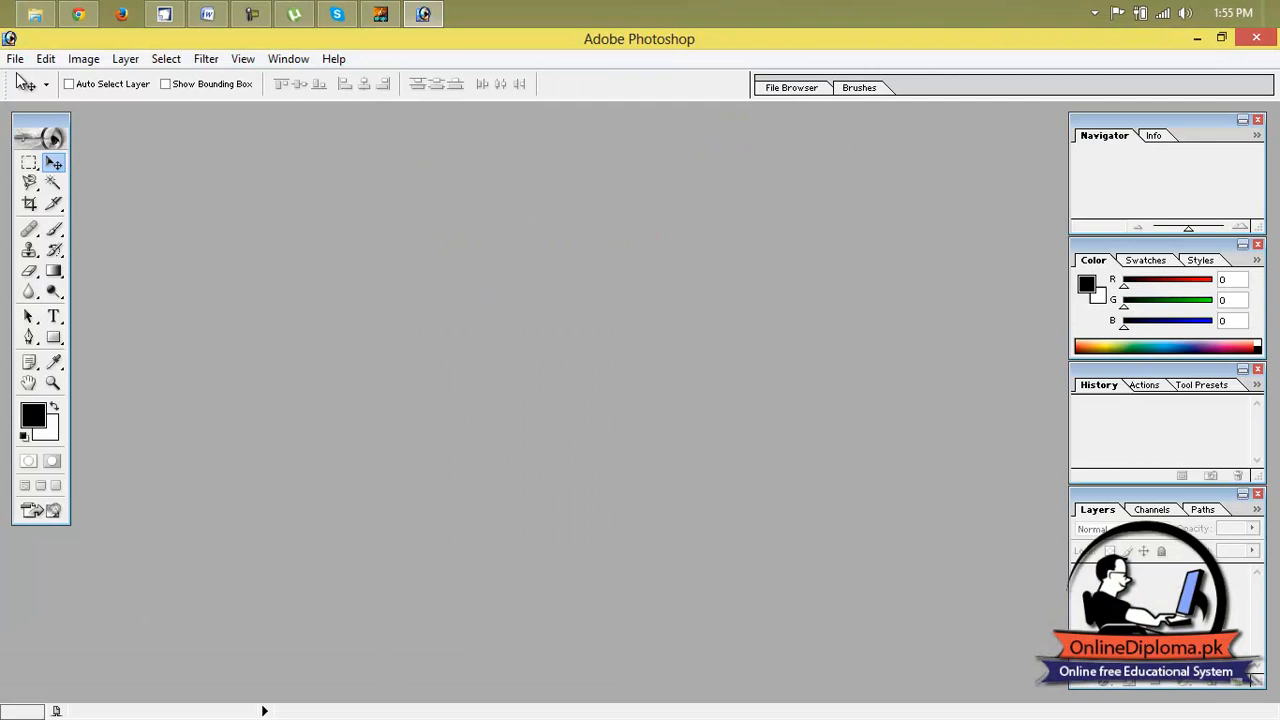
{"action": "left_click", "coordinate": [15, 59]}
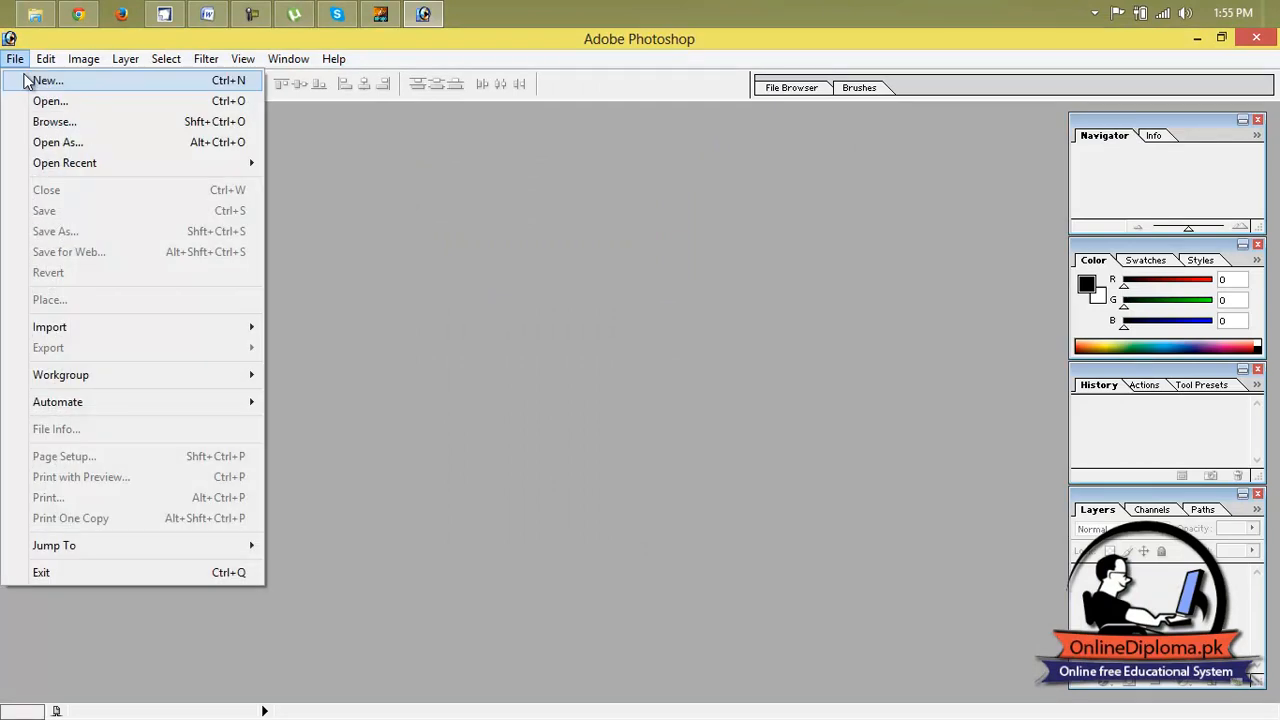
{"action": "left_click", "coordinate": [27, 80]}
{"action": "key", "text": "Tab"}
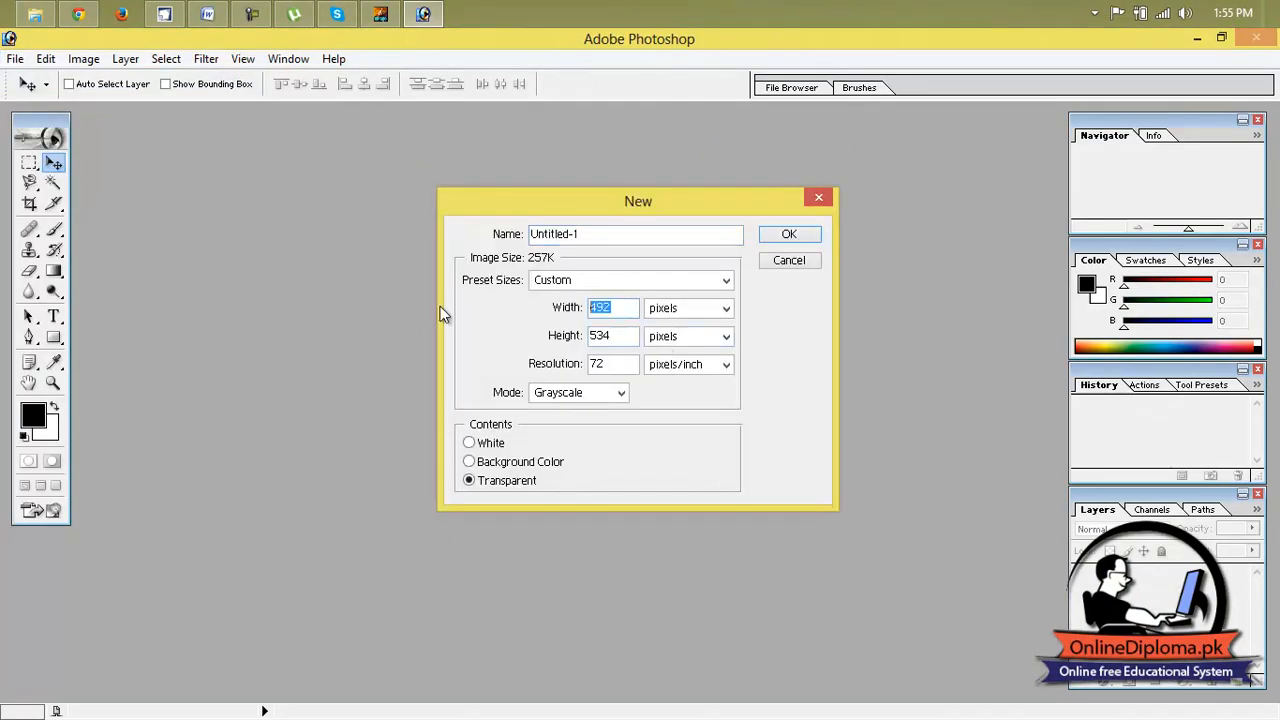
{"action": "type", "text": "1"}
{"action": "left_click", "coordinate": [672, 278]}
{"action": "left_click", "coordinate": [590, 67]}
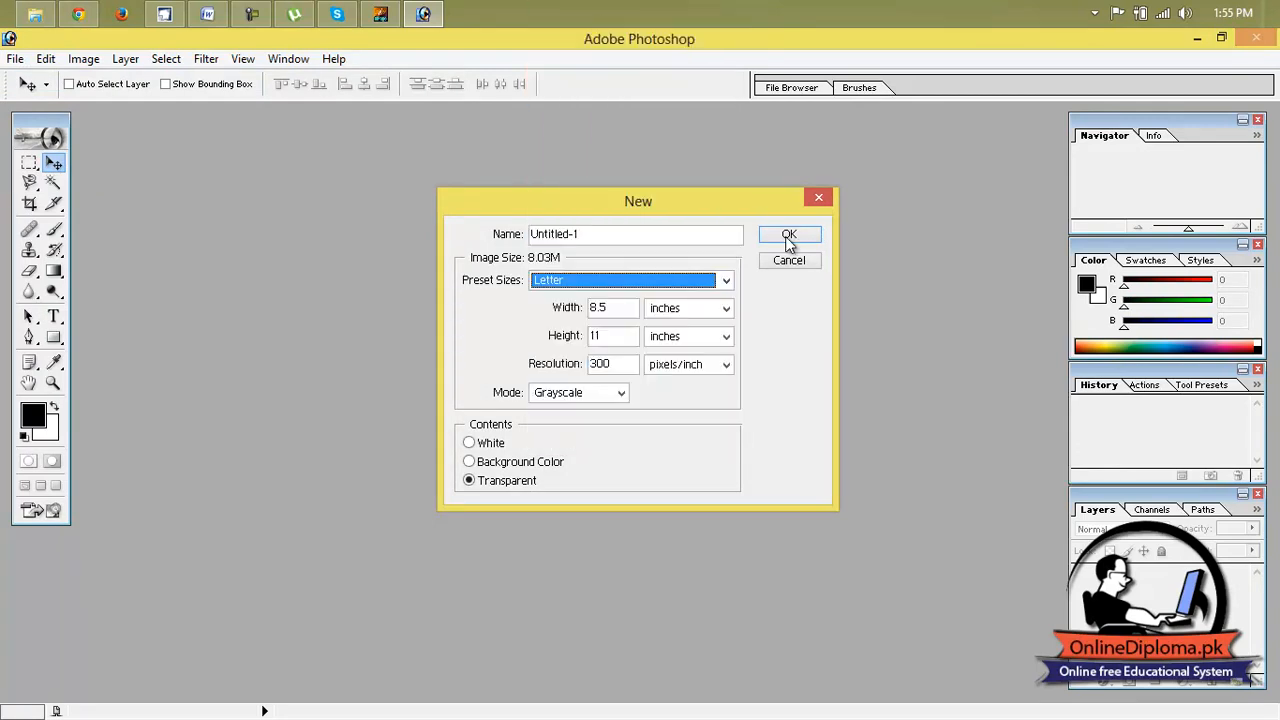
{"action": "left_click", "coordinate": [790, 236]}
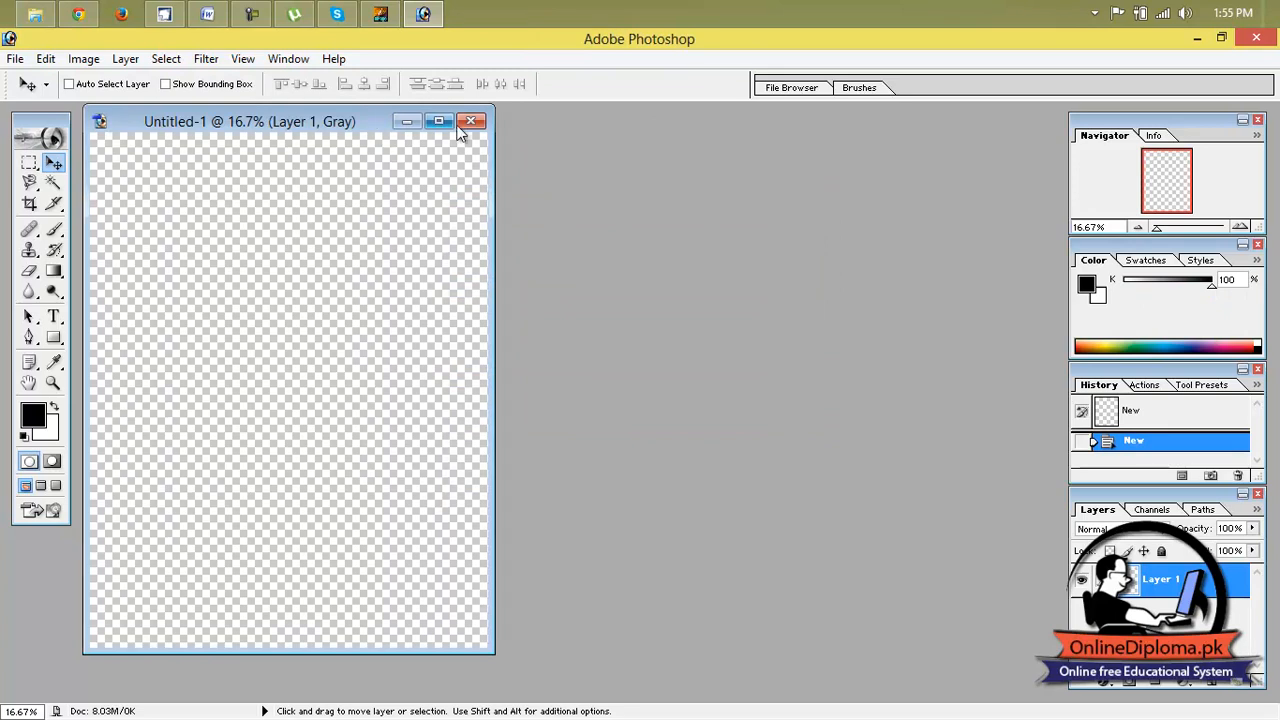
{"action": "left_click", "coordinate": [14, 60]}
{"action": "left_click", "coordinate": [385, 220]}
{"action": "left_click", "coordinate": [14, 59]}
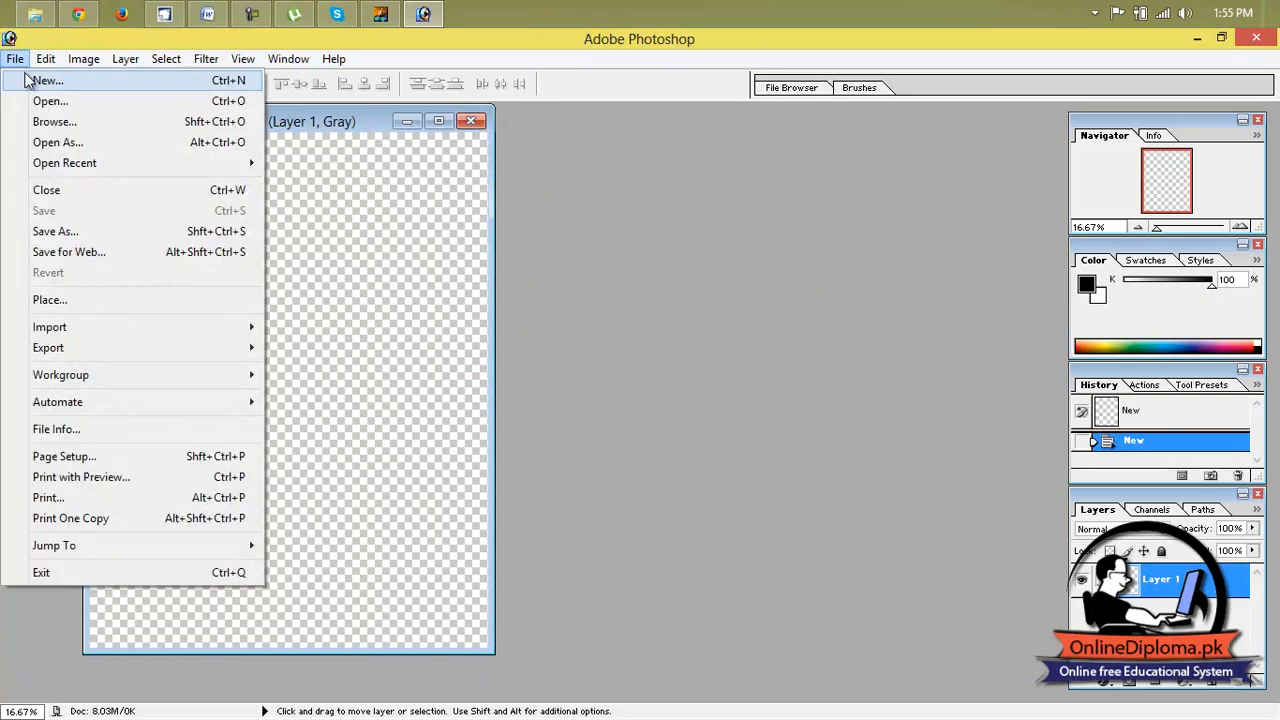
{"action": "left_click", "coordinate": [45, 80]}
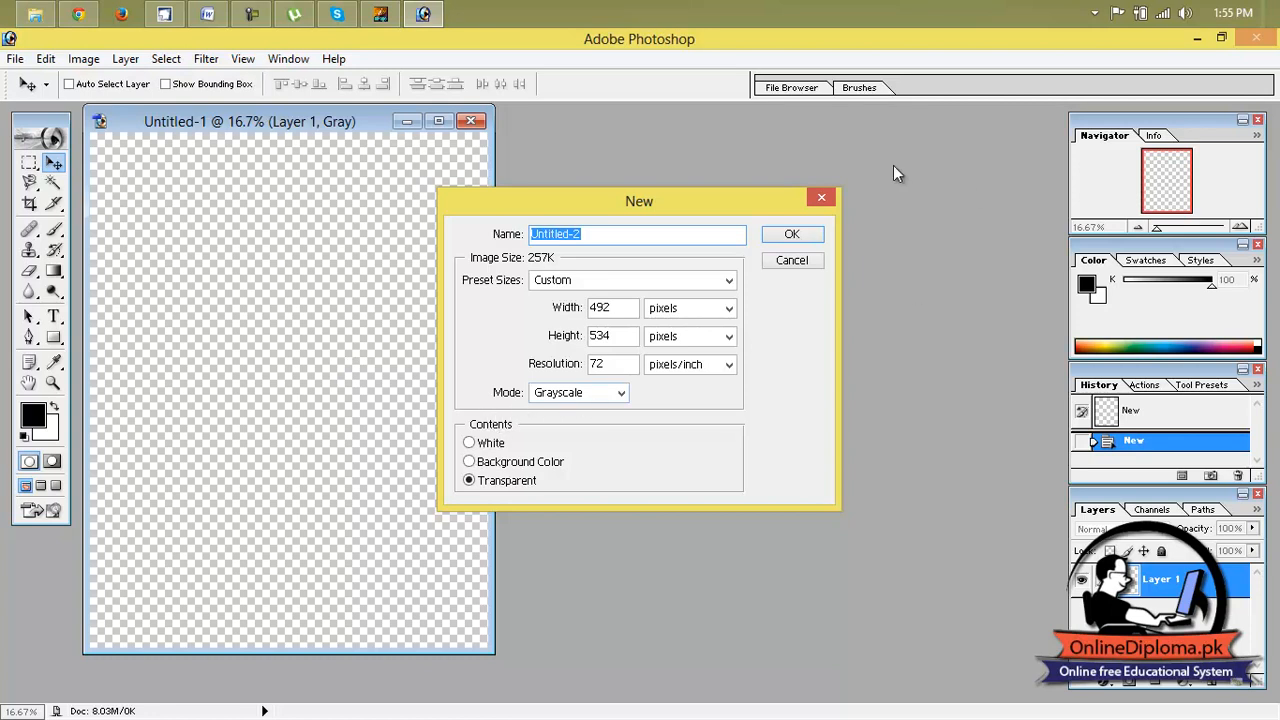
{"action": "left_click", "coordinate": [820, 201]}
{"action": "left_click", "coordinate": [471, 121]}
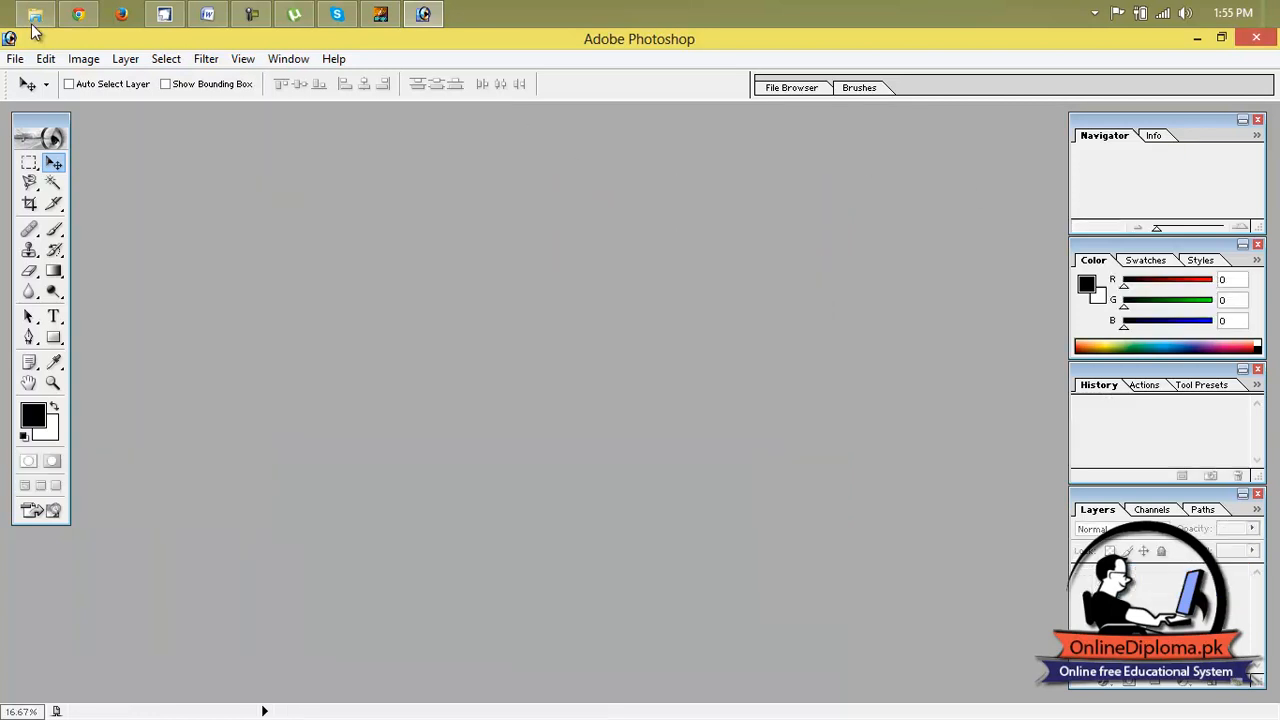
Create a new document with the Letter preset at 300 pixels/inch in RGB Color mode with transparent contents.
{"action": "left_click", "coordinate": [16, 59]}
{"action": "left_click", "coordinate": [42, 80]}
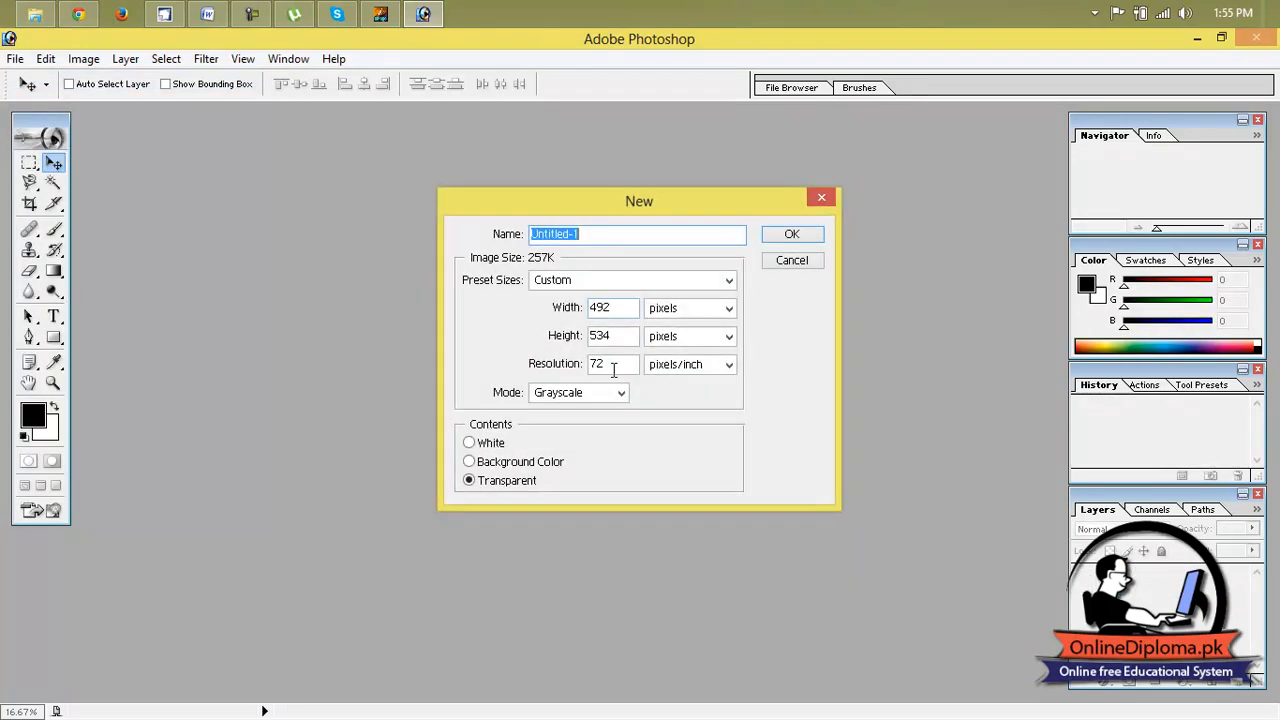
{"action": "left_click", "coordinate": [613, 276]}
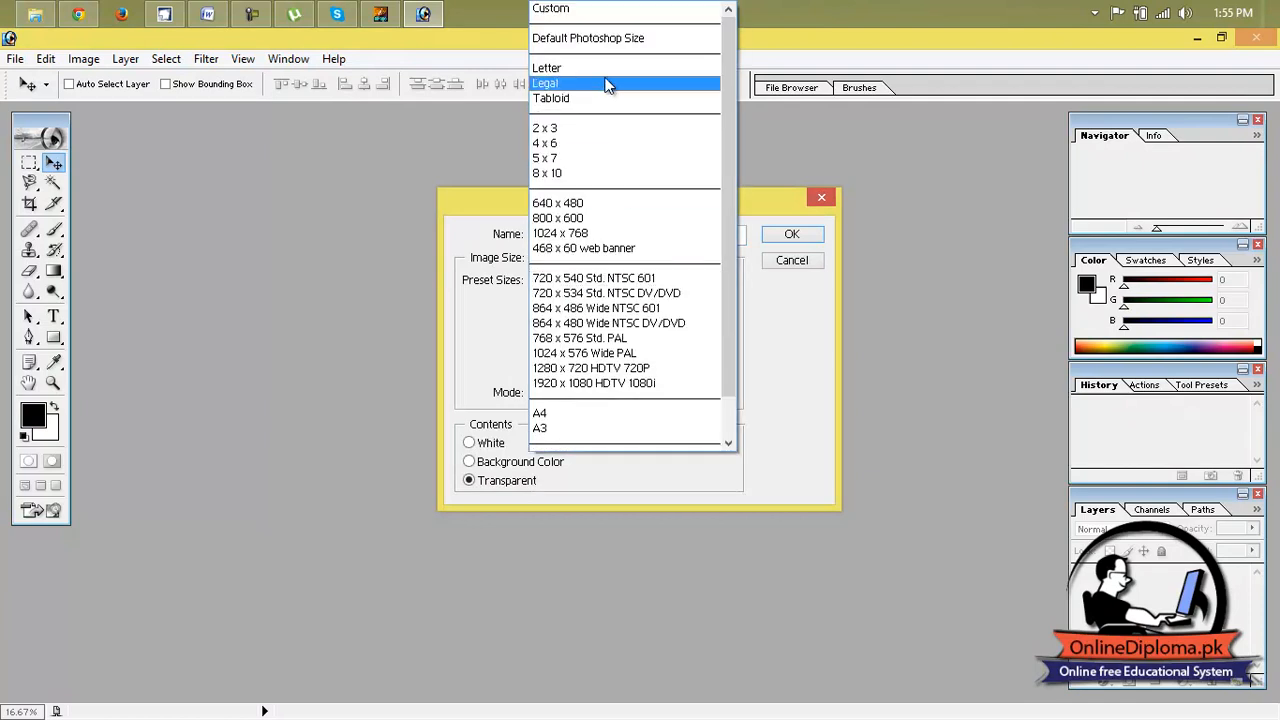
{"action": "left_click", "coordinate": [607, 78]}
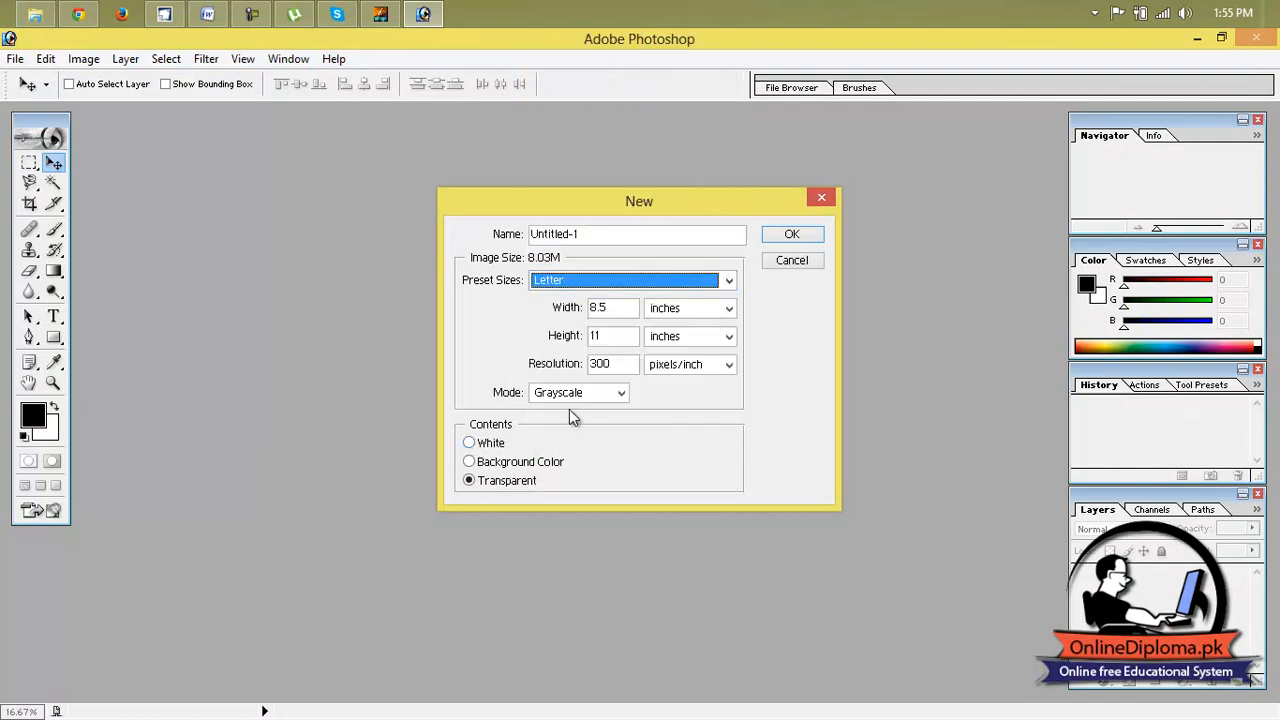
{"action": "left_click", "coordinate": [578, 392]}
{"action": "left_click", "coordinate": [584, 438]}
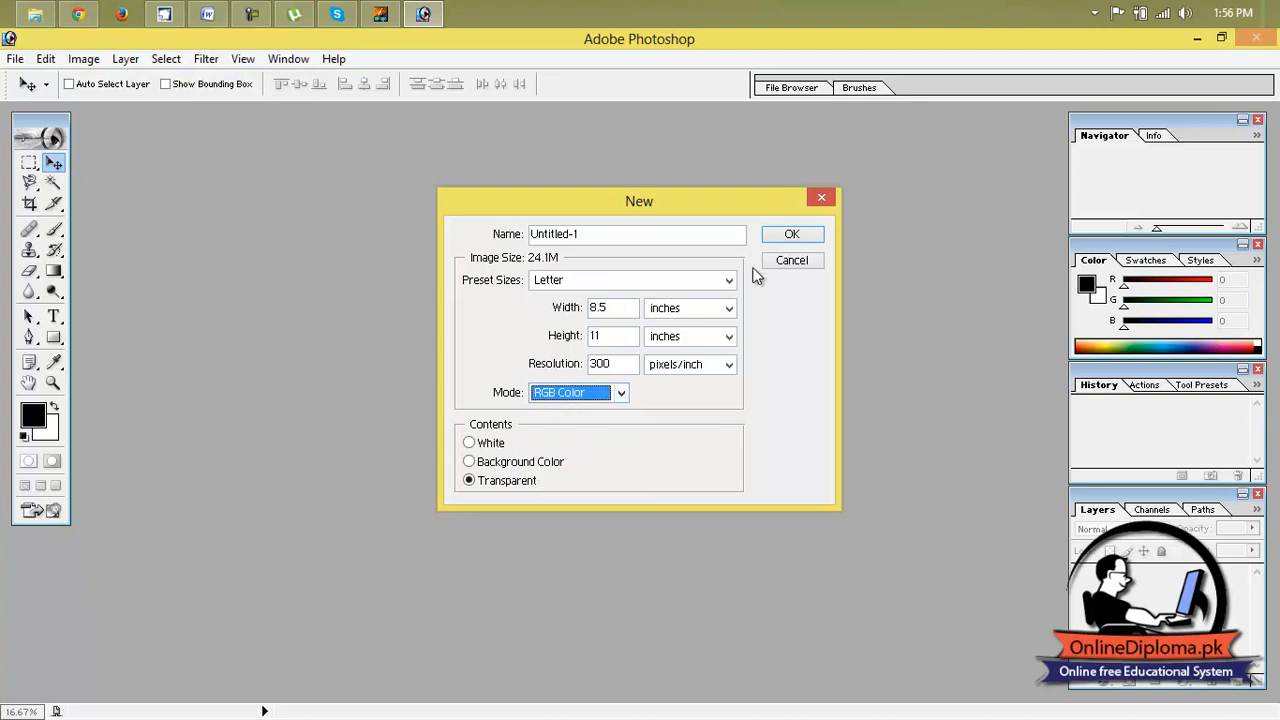
{"action": "left_click", "coordinate": [778, 237]}
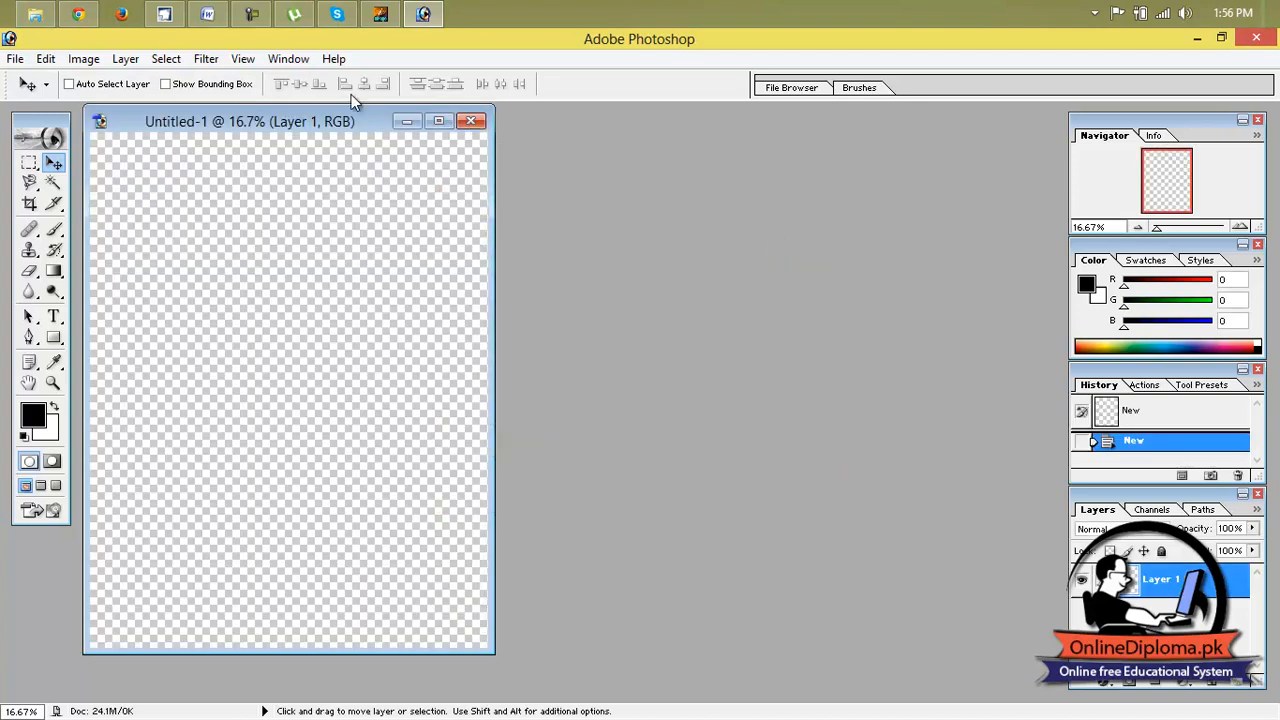
Open images (1).jpg from the Desktop, maximize its window and fit the picture to the screen.
{"action": "left_click", "coordinate": [15, 58]}
{"action": "left_click", "coordinate": [40, 100]}
{"action": "left_click", "coordinate": [688, 295]}
{"action": "left_click", "coordinate": [421, 225]}
{"action": "double_click", "coordinate": [686, 274]}
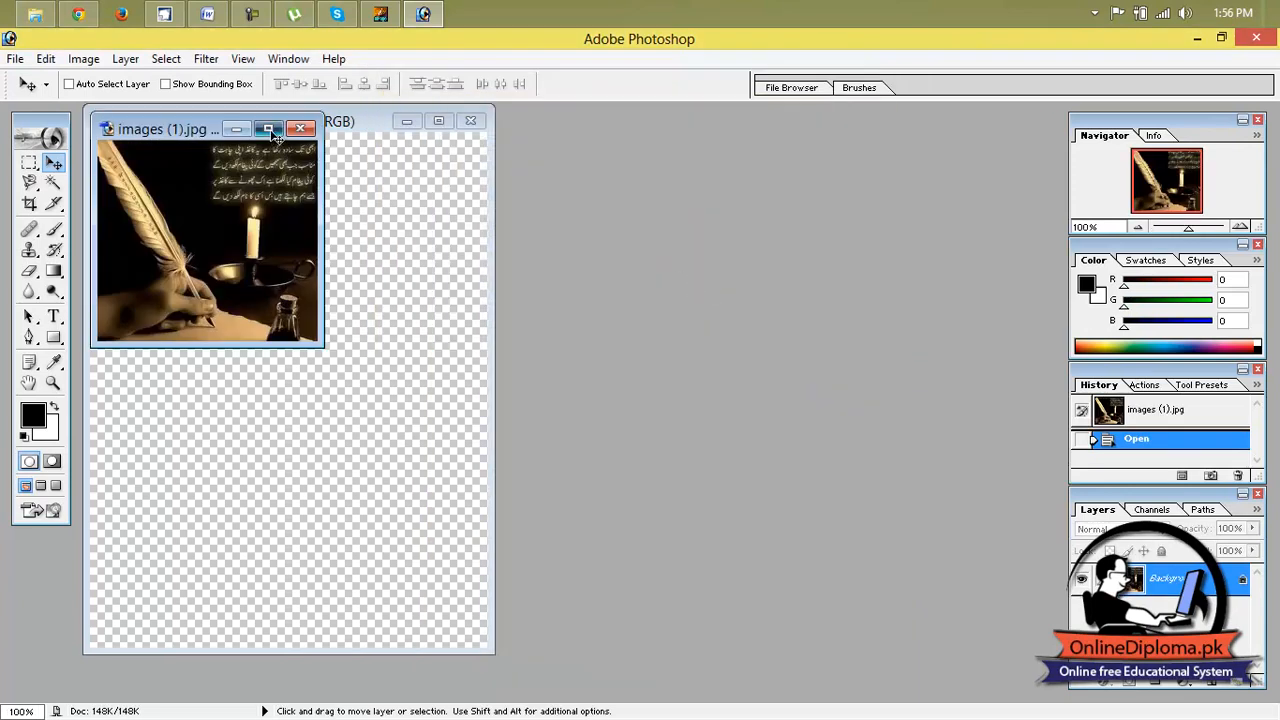
{"action": "left_click", "coordinate": [268, 129]}
{"action": "key", "text": "ctrl+0"}
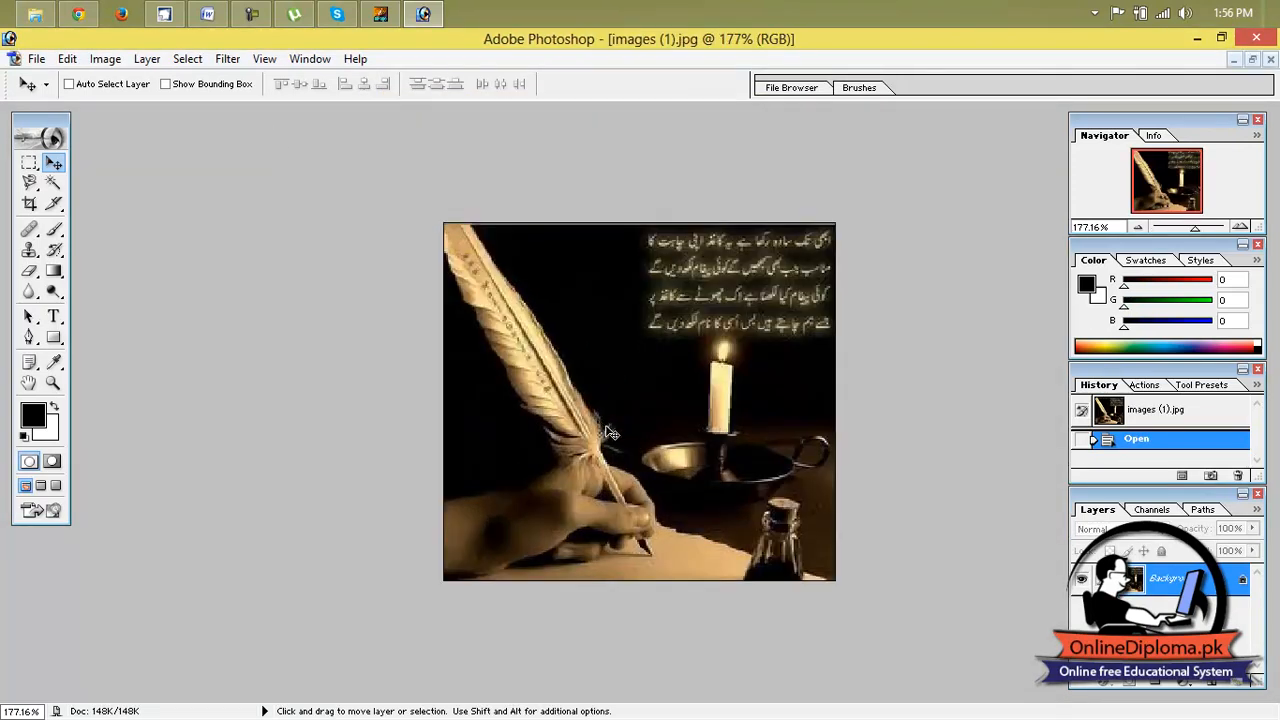
Select the hand, quill, paper and ink bottle together by tracing their outline with the Magnetic Lasso.
{"action": "left_click_drag", "start_coordinate": [29, 182], "coordinate": [94, 223]}
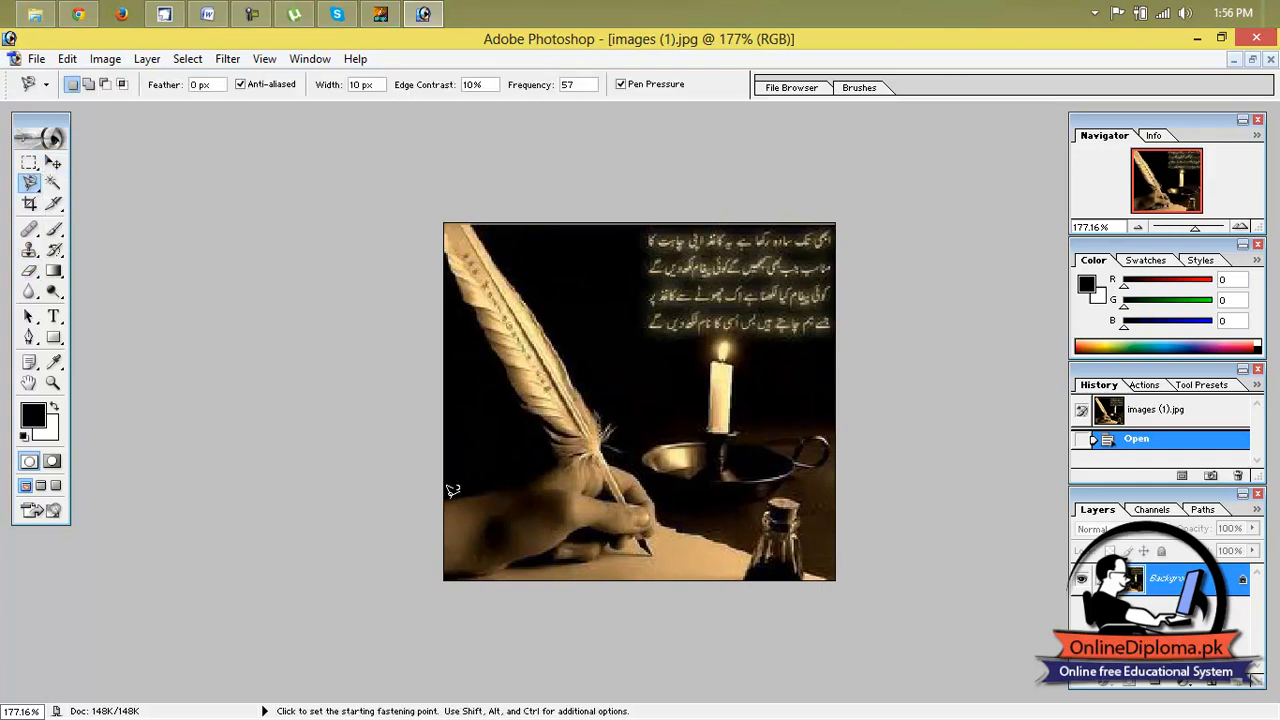
{"action": "left_click", "coordinate": [445, 496]}
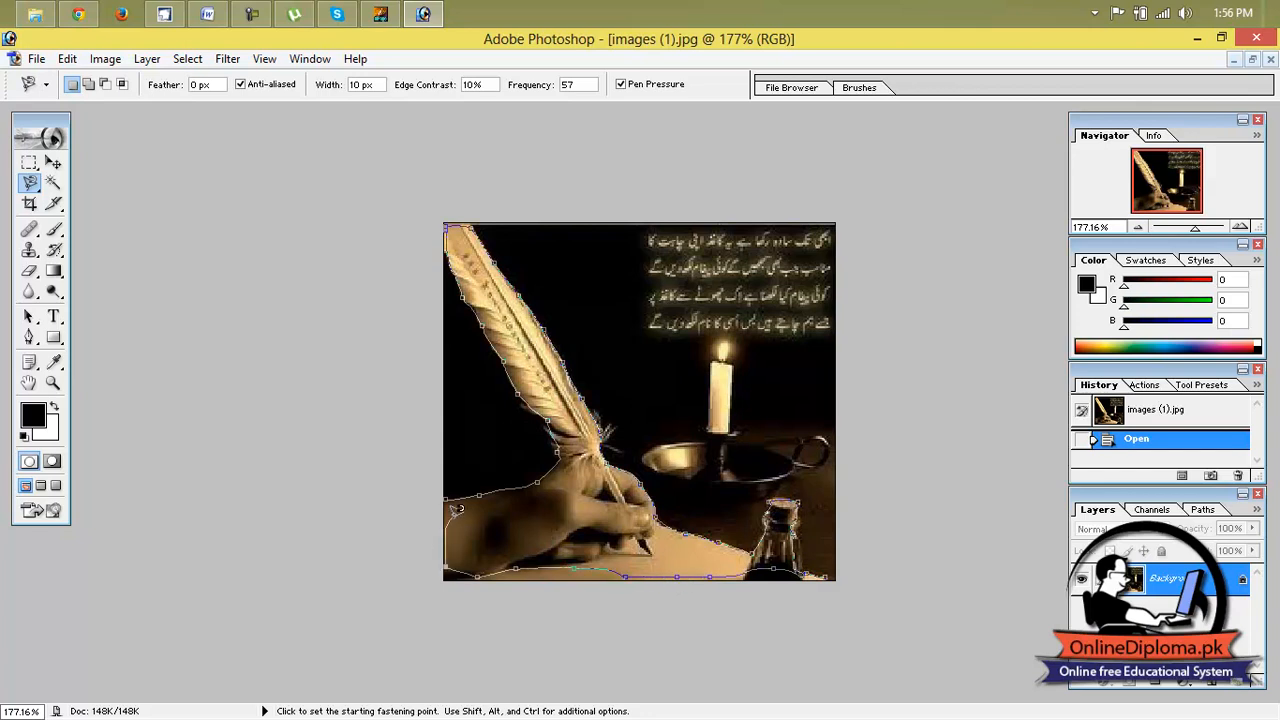
{"action": "double_click", "coordinate": [449, 493]}
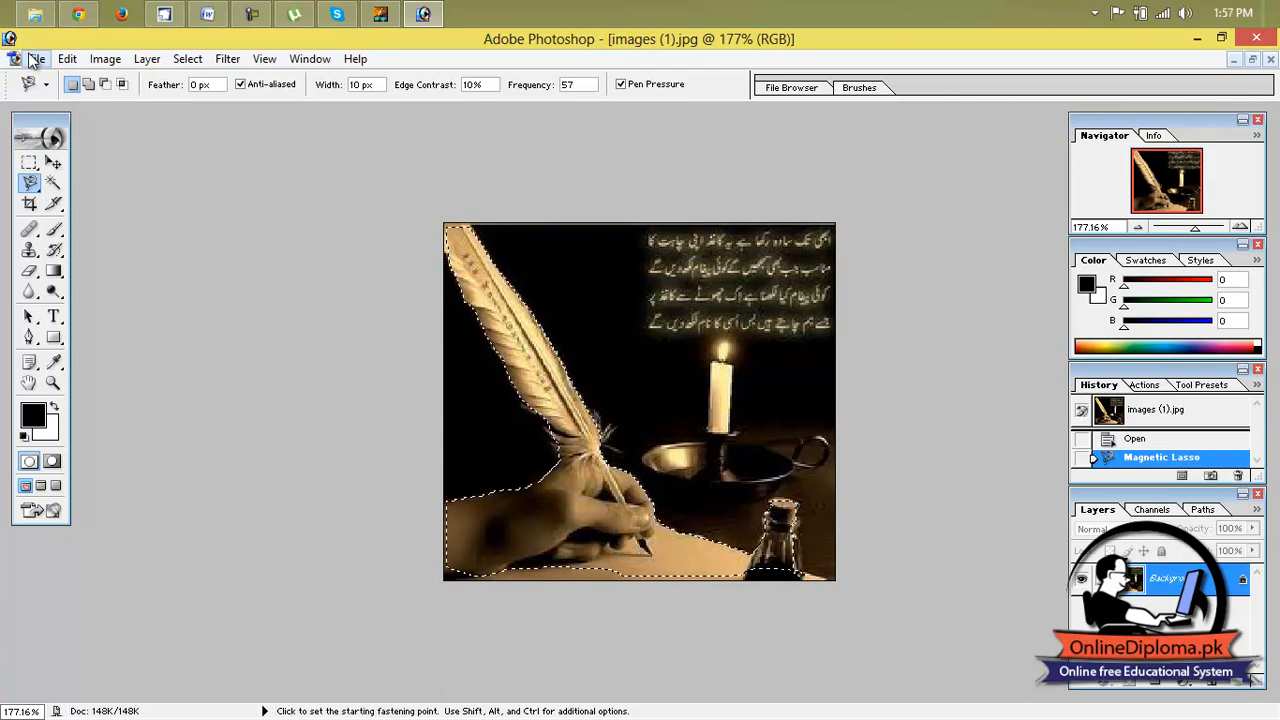
Copy the quill picture into the blank Letter document with the Move tool and place it at the page's upper-left corner.
{"action": "left_click", "coordinate": [1252, 59]}
{"action": "left_click", "coordinate": [53, 162]}
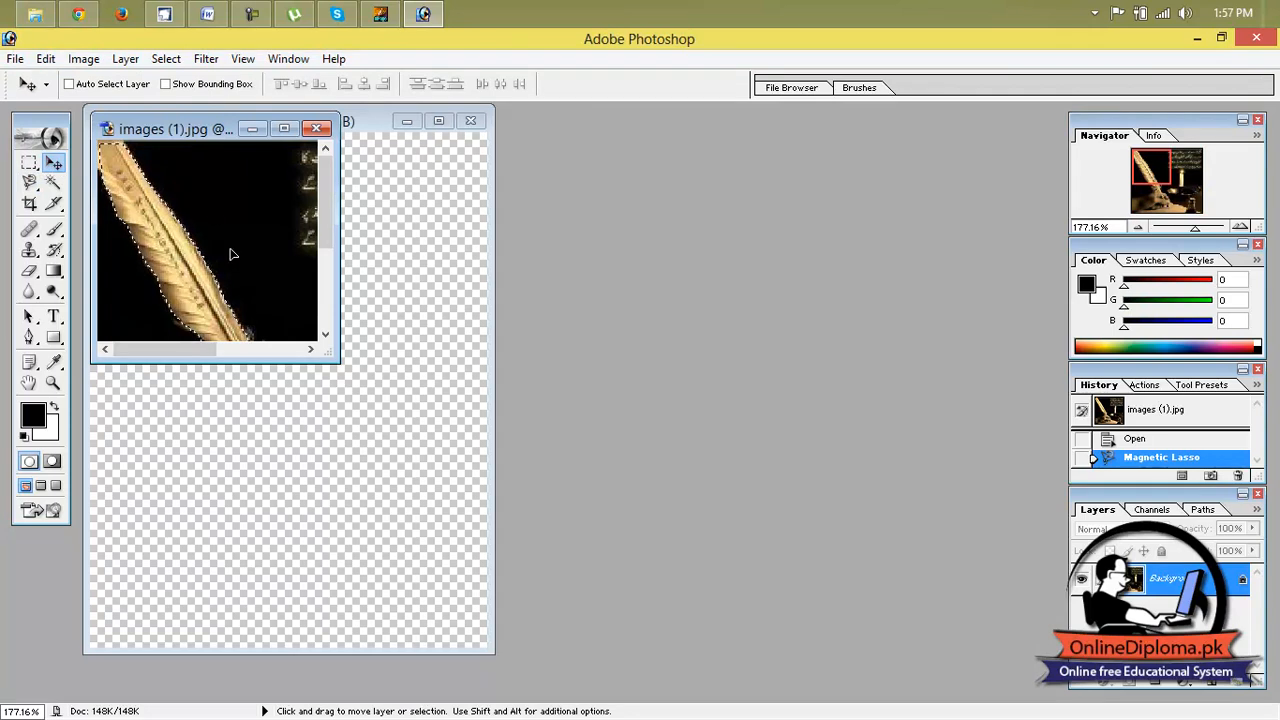
{"action": "left_click_drag", "start_coordinate": [211, 206], "coordinate": [274, 431]}
{"action": "left_click_drag", "start_coordinate": [287, 388], "coordinate": [172, 253]}
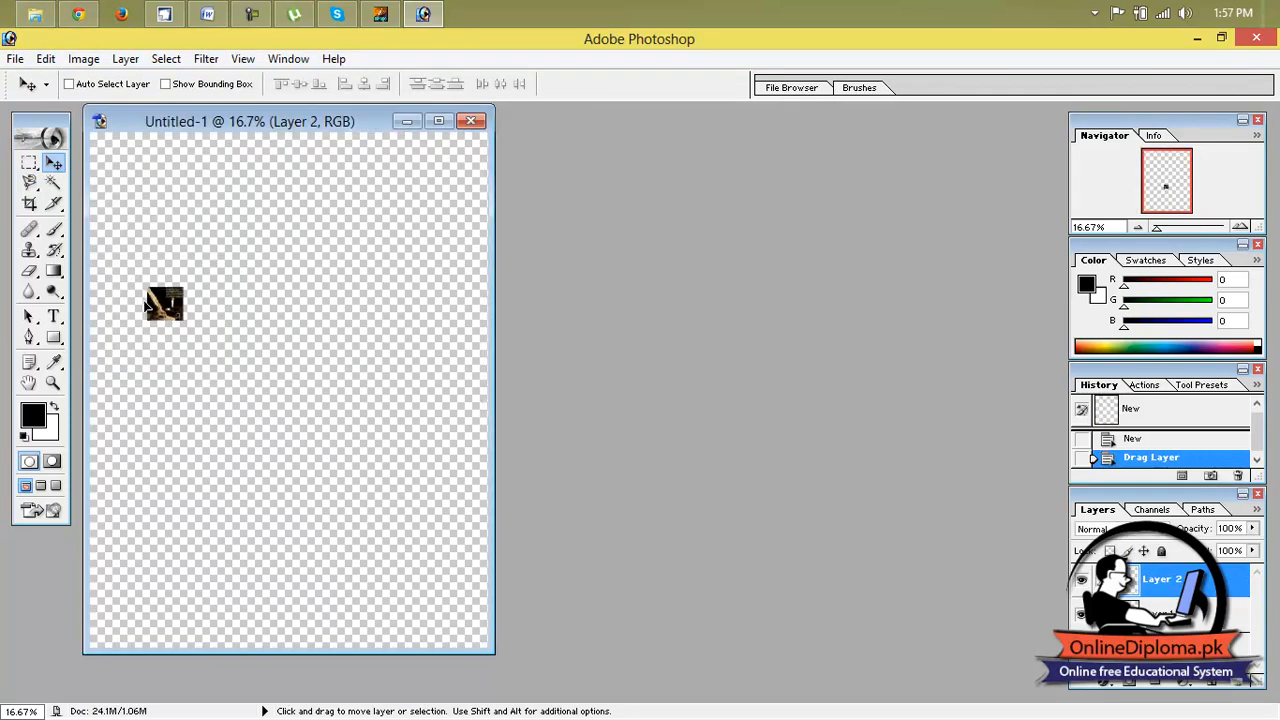
{"action": "left_click", "coordinate": [440, 127]}
{"action": "left_click_drag", "start_coordinate": [520, 325], "coordinate": [463, 173]}
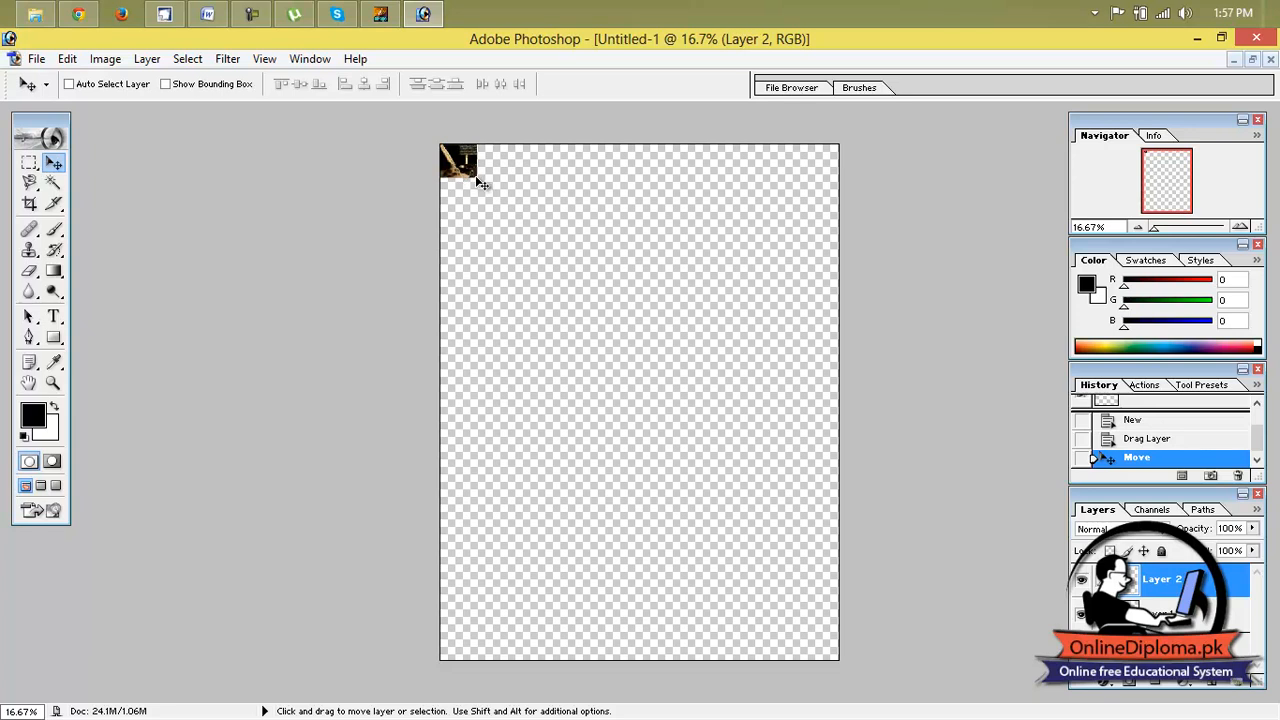
Try scaling the picture to about 1085% by 1535% to fill the page, and revert the document to its initial blank state.
{"action": "left_click_drag", "start_coordinate": [479, 181], "coordinate": [839, 660]}
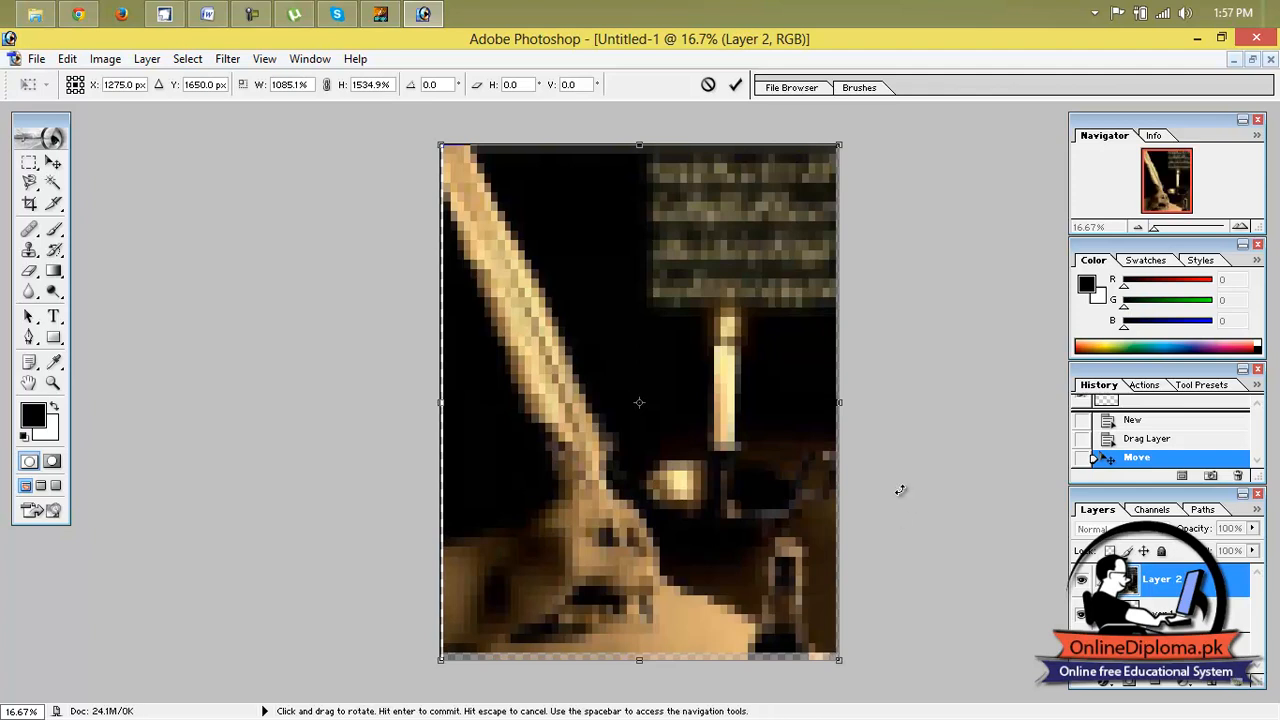
{"action": "left_click", "coordinate": [36, 59]}
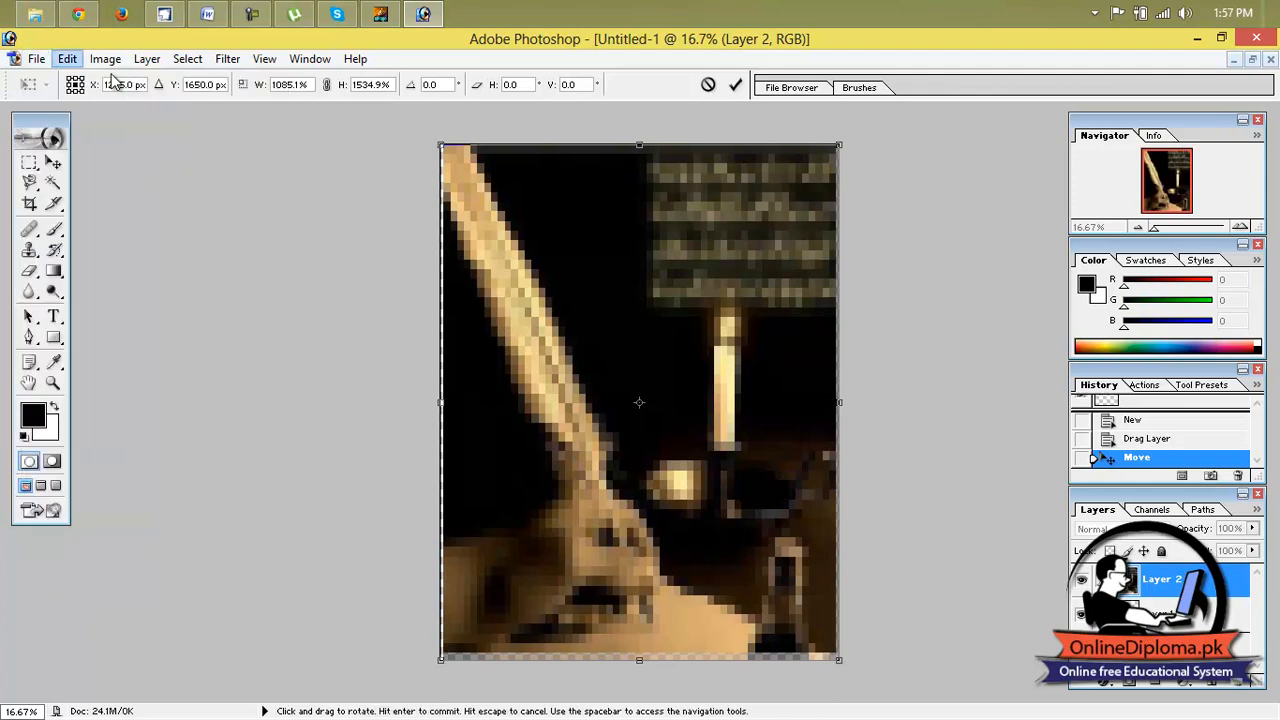
{"action": "left_click", "coordinate": [349, 192]}
{"action": "left_click", "coordinate": [53, 163]}
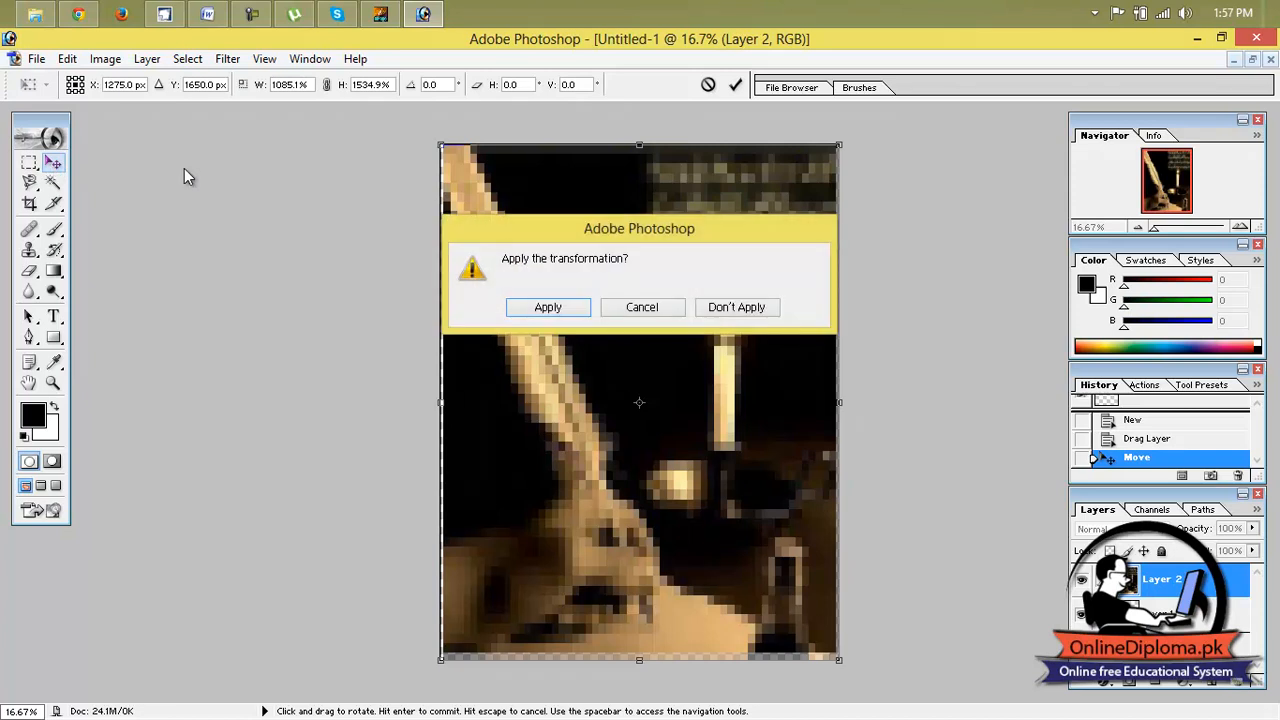
{"action": "left_click", "coordinate": [722, 312]}
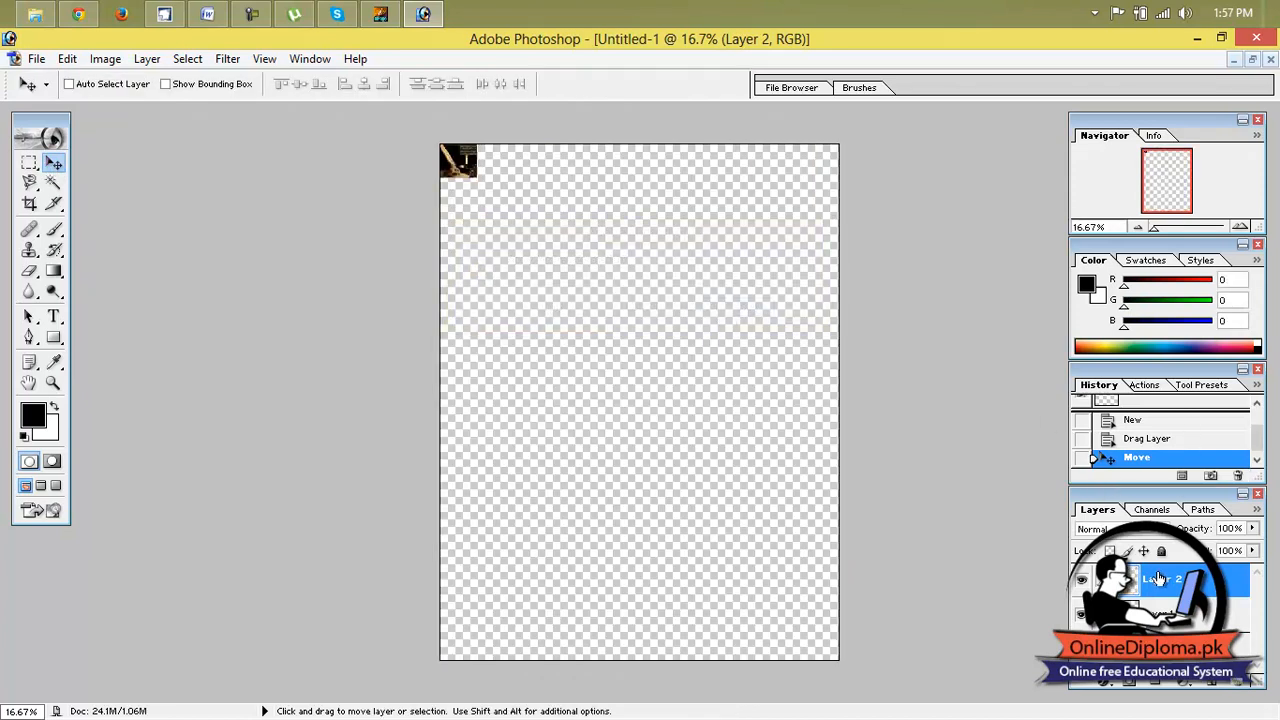
{"action": "left_click", "coordinate": [1131, 400]}
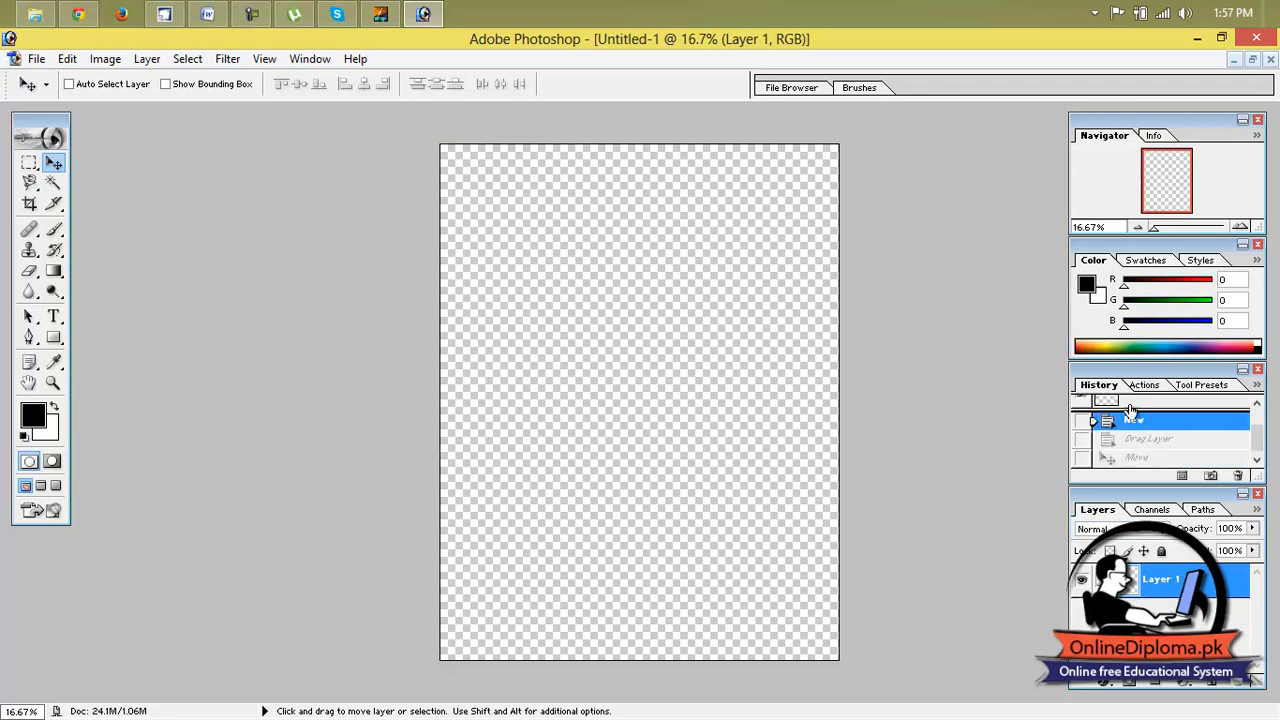
{"action": "left_click", "coordinate": [1252, 61]}
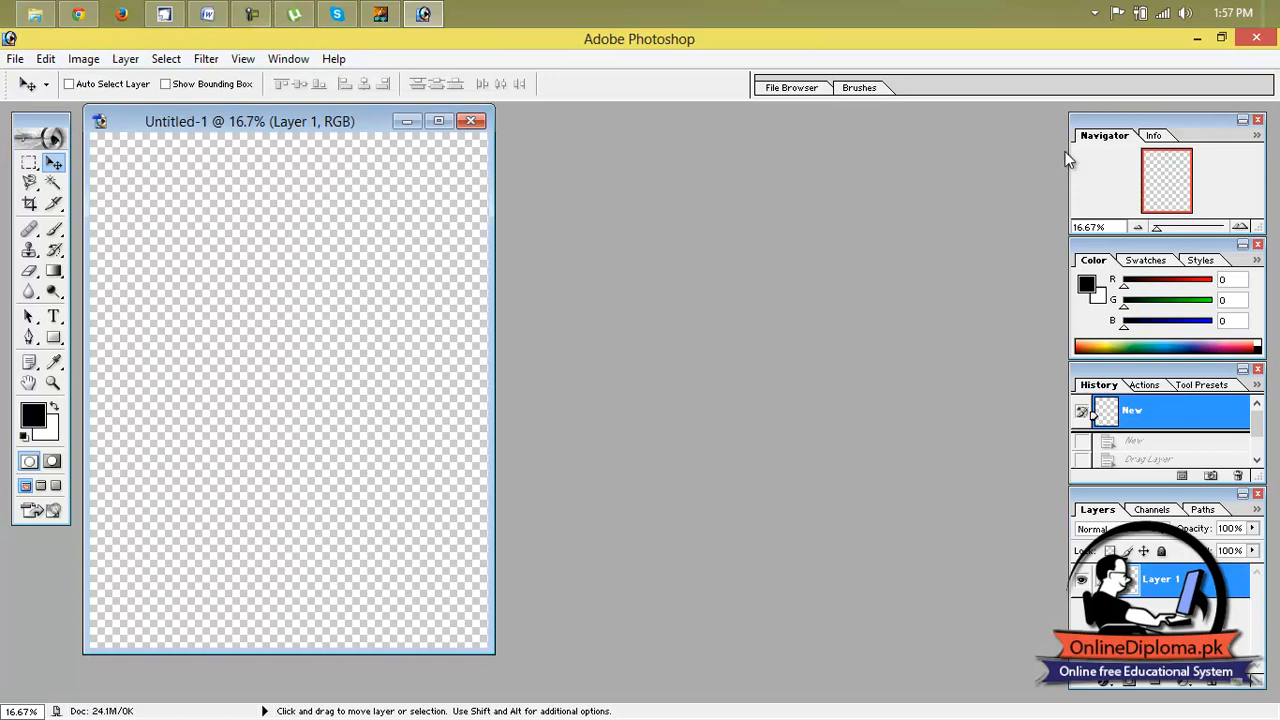
Bring up images (1).jpg, convert its Background to an editable layer and shift the selected quill-and-hand cutout slightly with the Move tool.
{"action": "left_click_drag", "start_coordinate": [326, 123], "coordinate": [841, 173]}
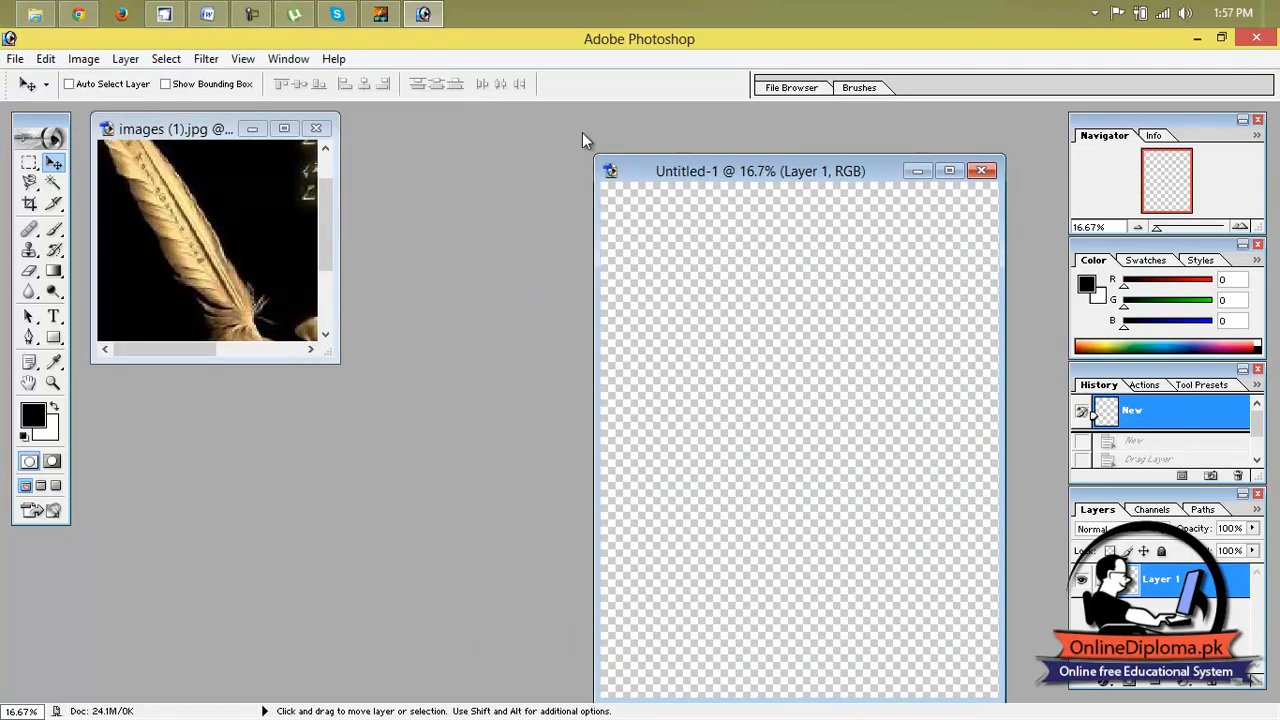
{"action": "left_click", "coordinate": [285, 129]}
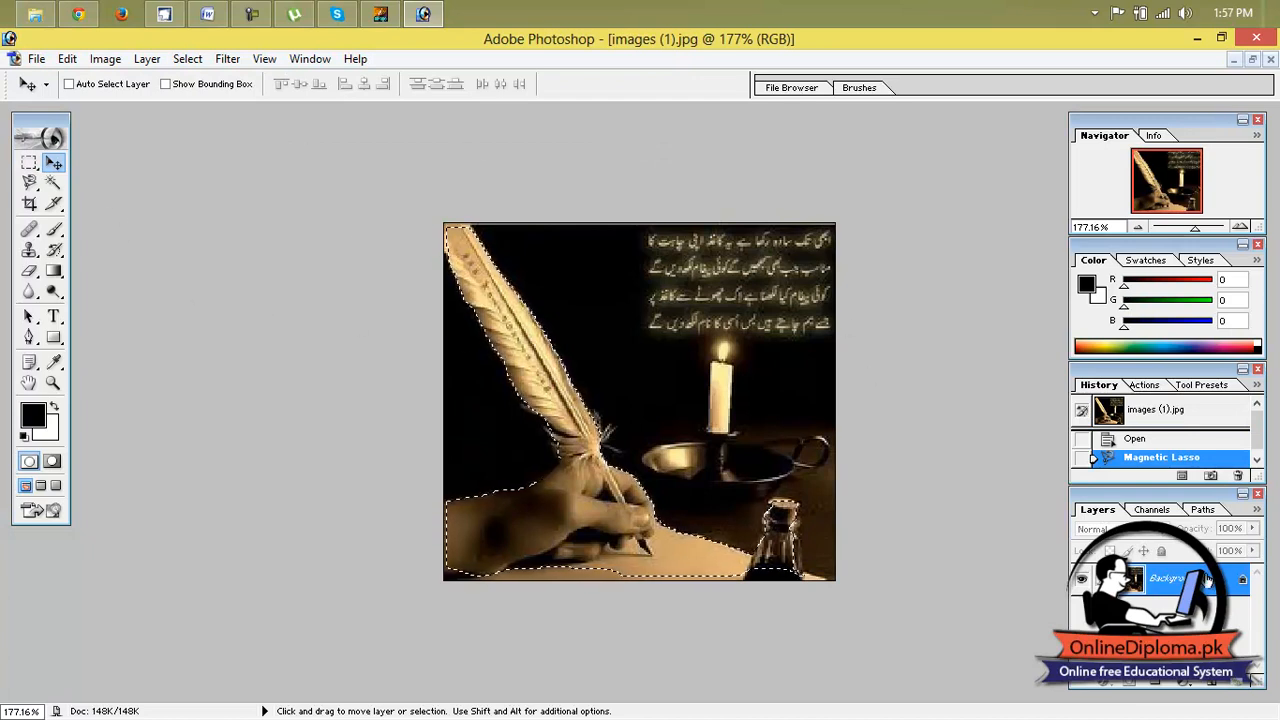
{"action": "double_click", "coordinate": [1168, 579]}
{"action": "left_click", "coordinate": [780, 322]}
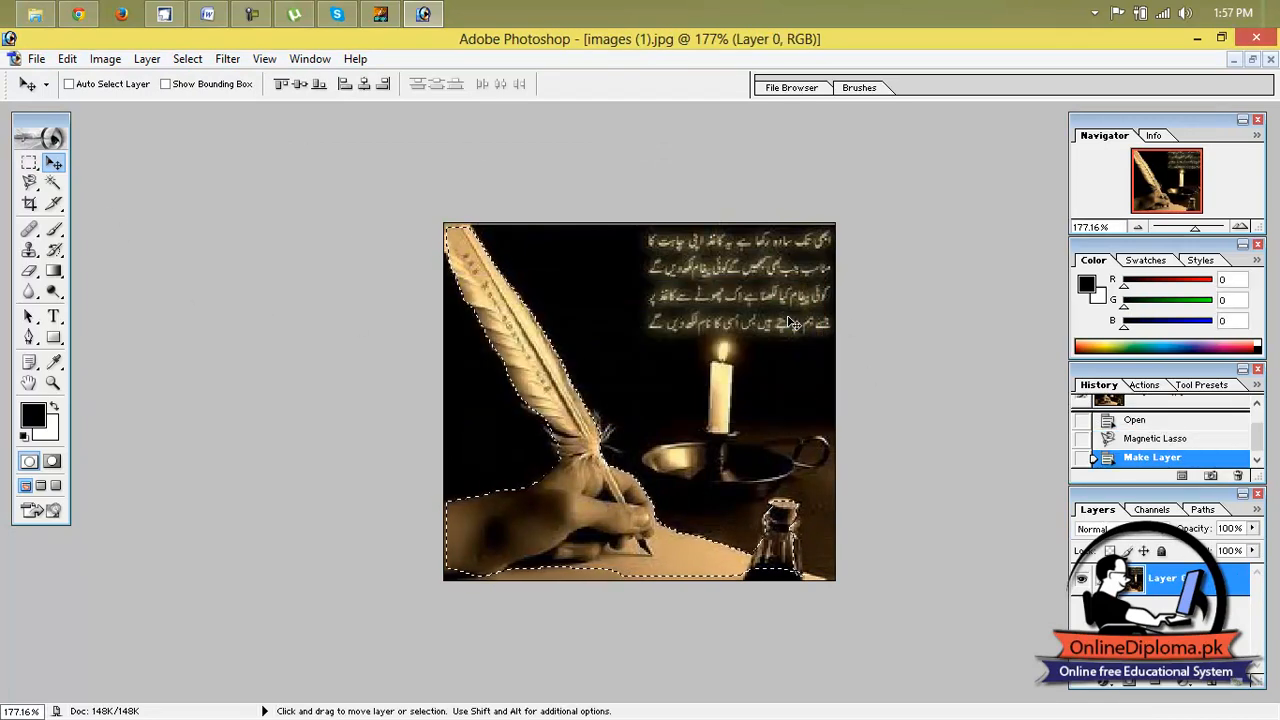
{"action": "left_click_drag", "start_coordinate": [528, 353], "coordinate": [548, 357]}
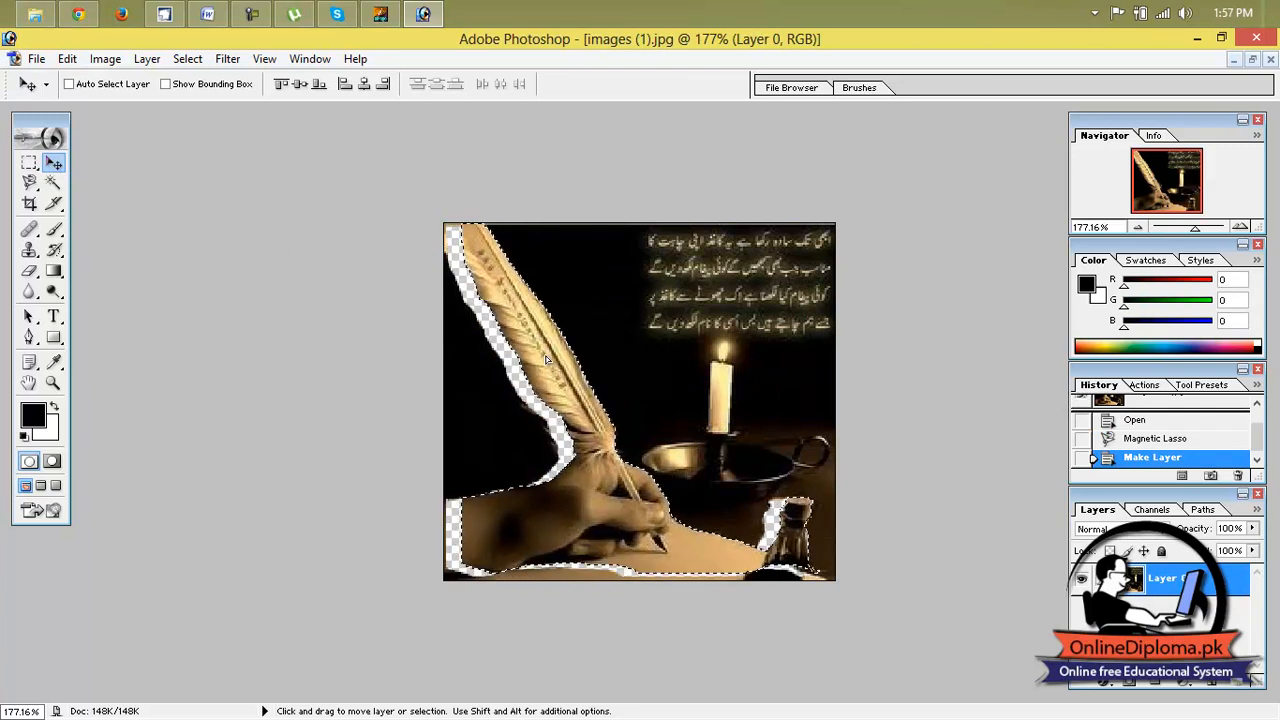
Copy the selected quill-and-hand cutout from images (1).jpg into the blank Letter document and maximize that document.
{"action": "left_click", "coordinate": [1252, 59]}
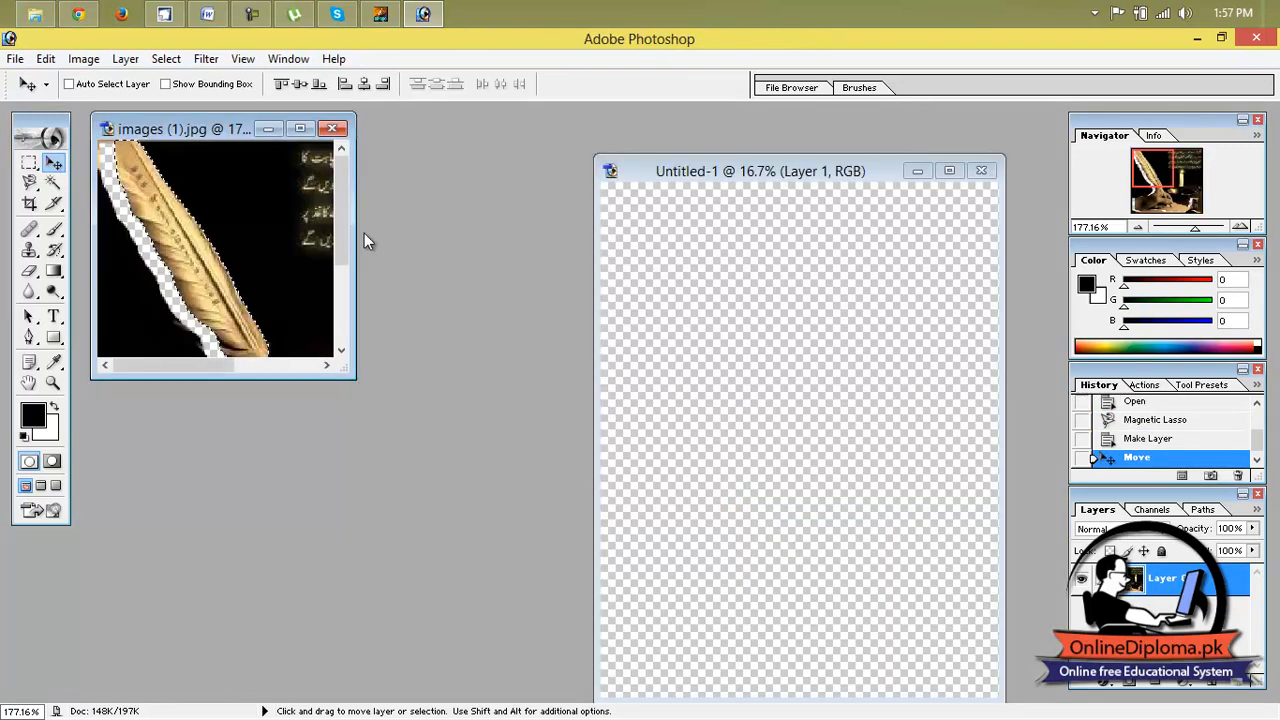
{"action": "left_click_drag", "start_coordinate": [206, 286], "coordinate": [707, 329]}
{"action": "left_click", "coordinate": [949, 171]}
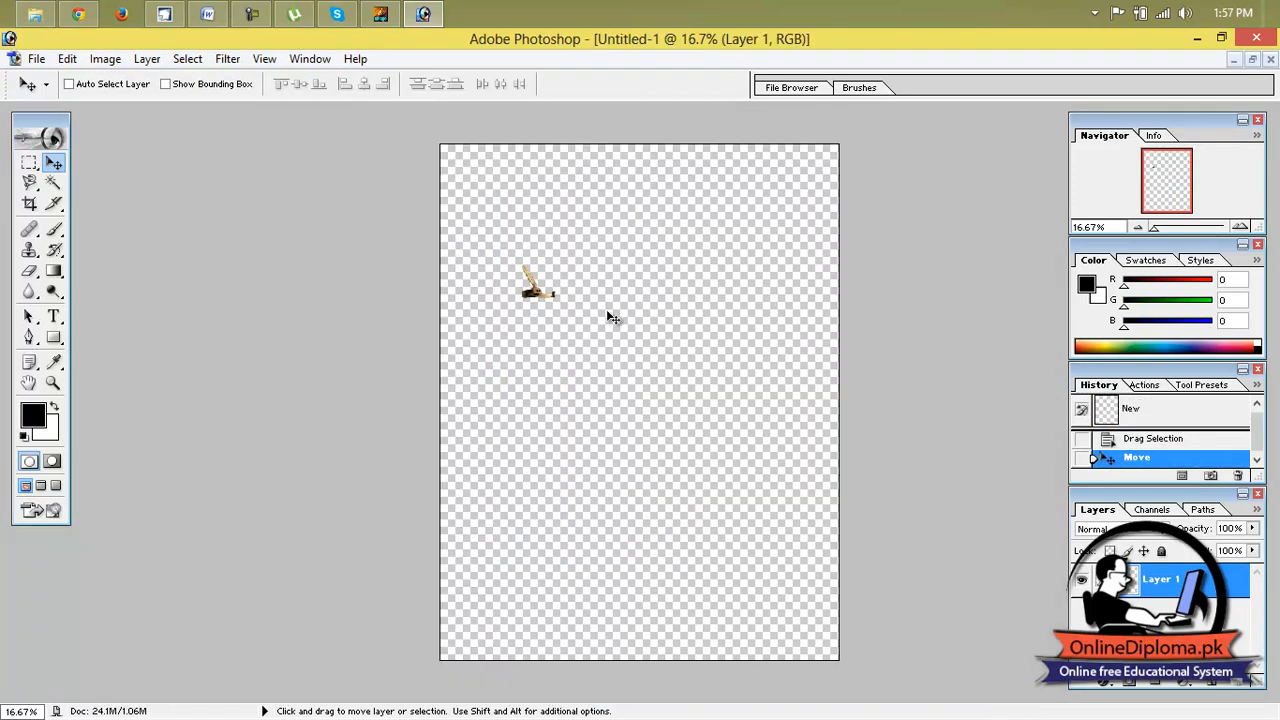
Free Transform the cutout to about 1133% width and 1557% height so it fills the whole page, and apply it.
{"action": "key", "text": "ctrl+t"}
{"action": "left_click_drag", "start_coordinate": [556, 299], "coordinate": [798, 570]}
{"action": "left_click_drag", "start_coordinate": [696, 461], "coordinate": [614, 333]}
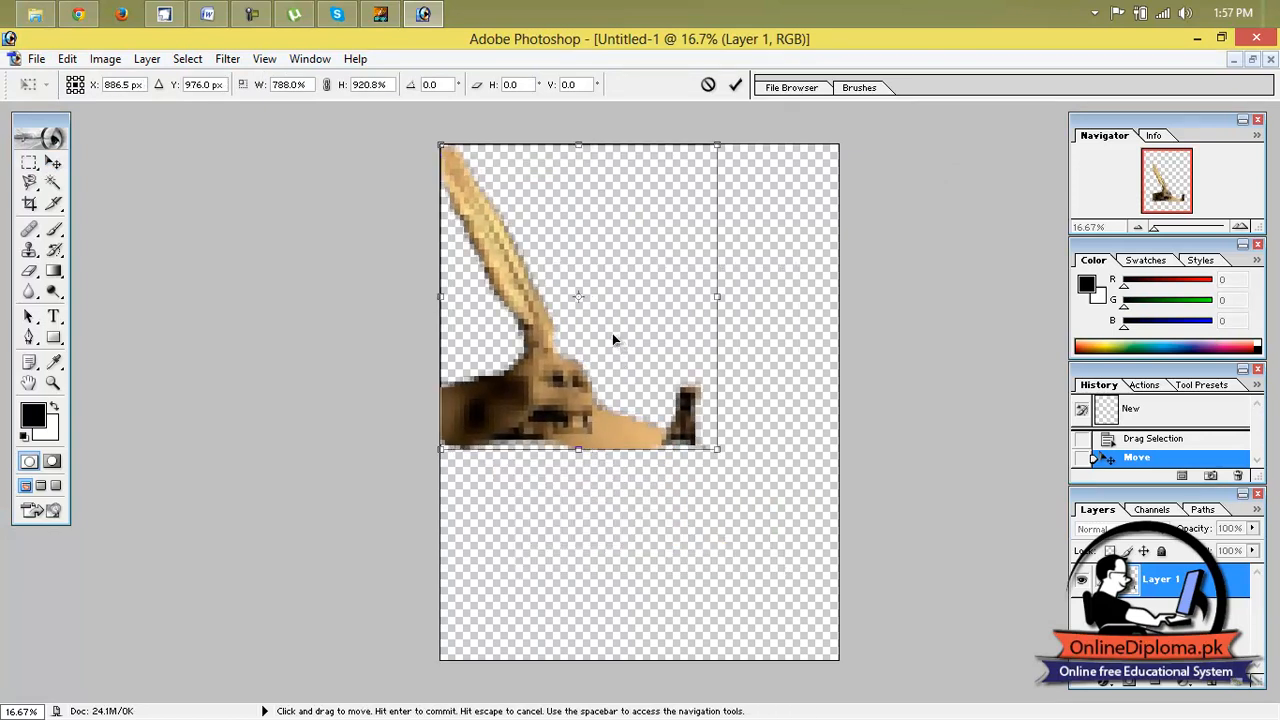
{"action": "left_click_drag", "start_coordinate": [726, 460], "coordinate": [841, 660]}
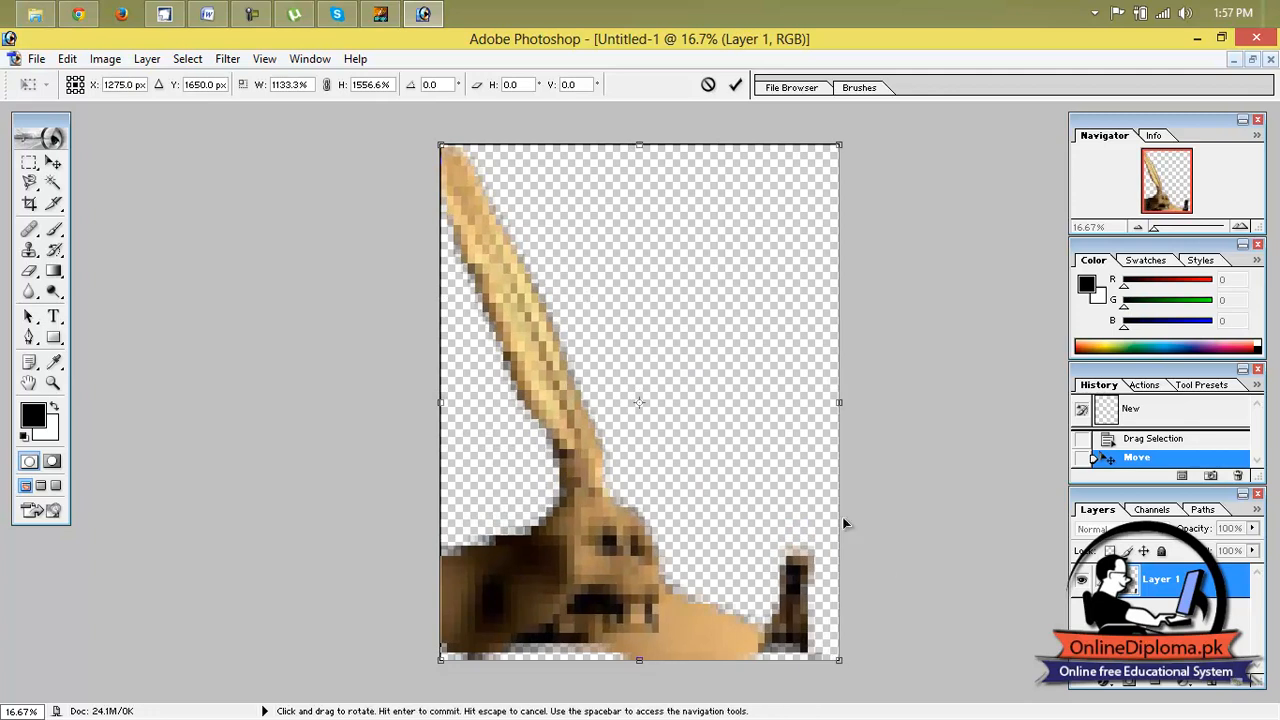
{"action": "left_click", "coordinate": [735, 86]}
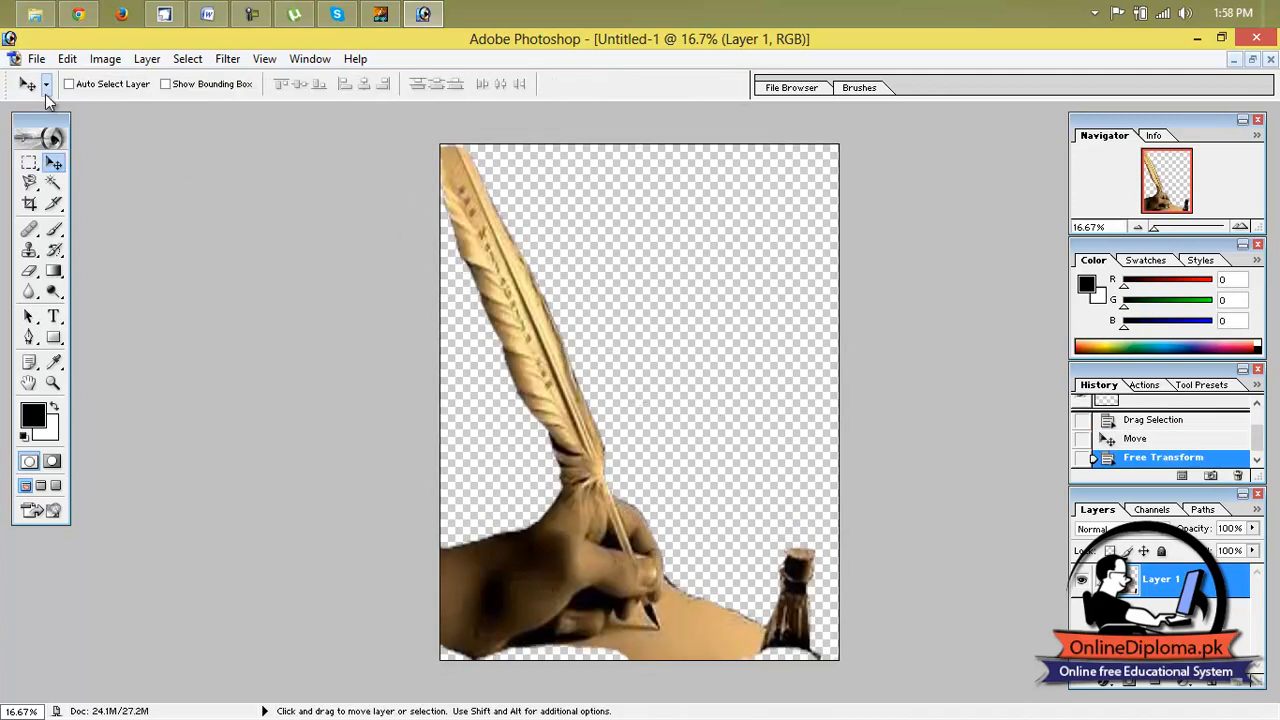
Save a copy of the cutout on the Desktop as a non-interlaced PNG named 111.
{"action": "left_click", "coordinate": [36, 58]}
{"action": "left_click", "coordinate": [127, 232]}
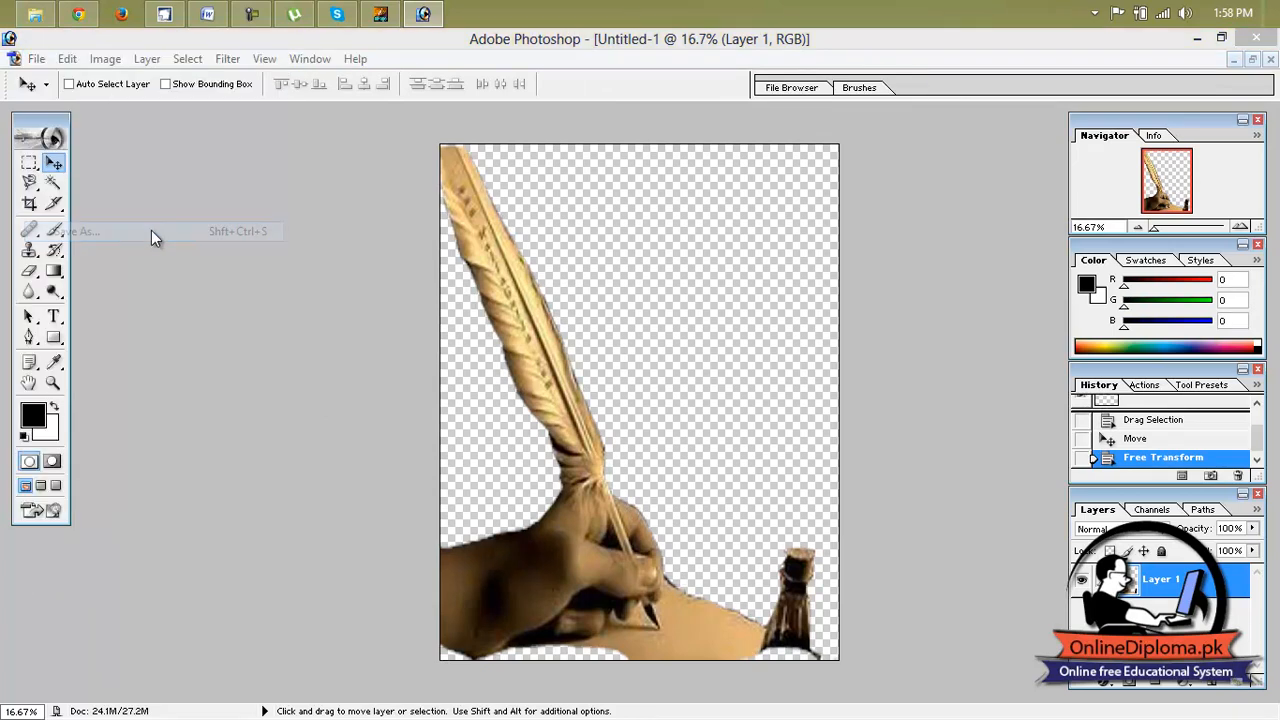
{"action": "left_click", "coordinate": [629, 447]}
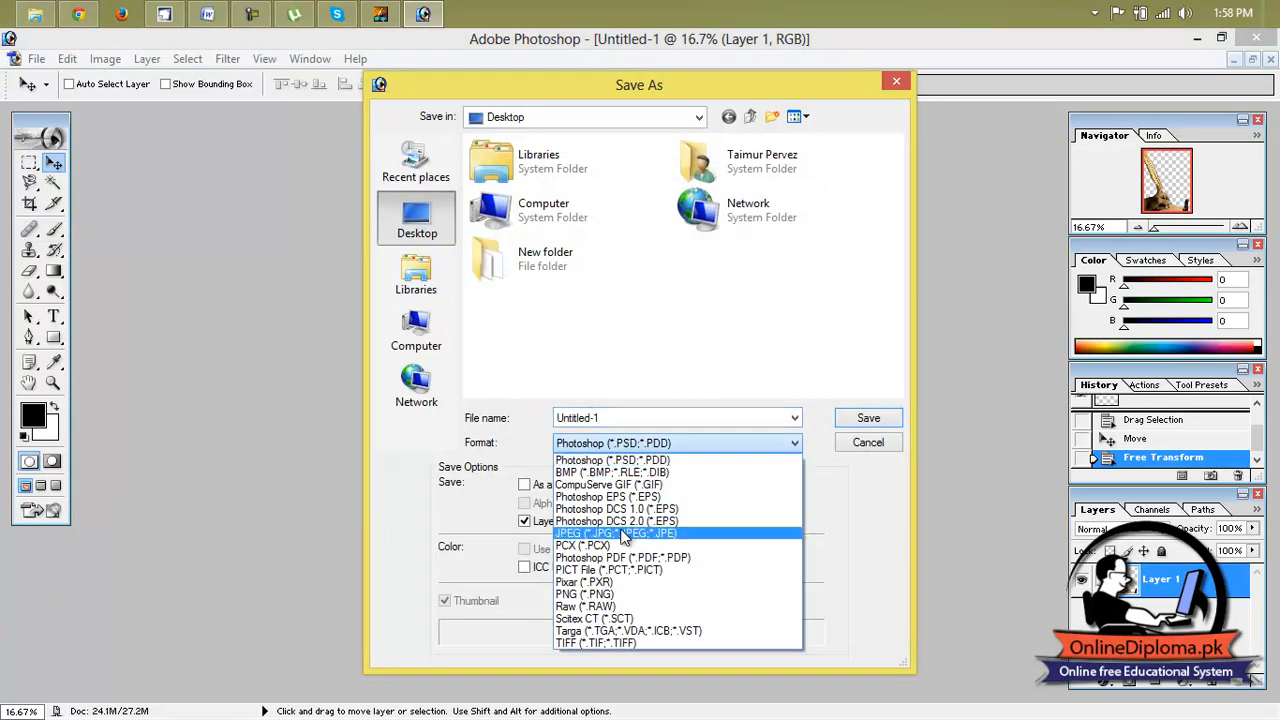
{"action": "left_click", "coordinate": [623, 594]}
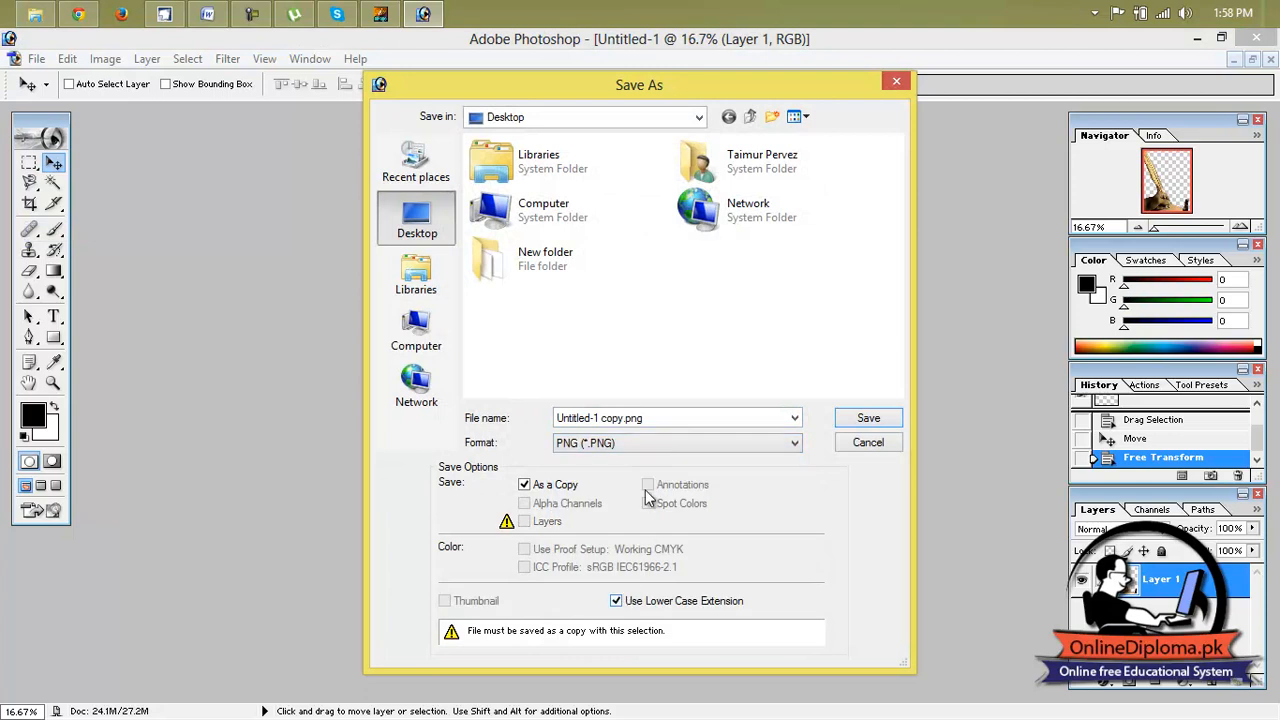
{"action": "left_click", "coordinate": [679, 419]}
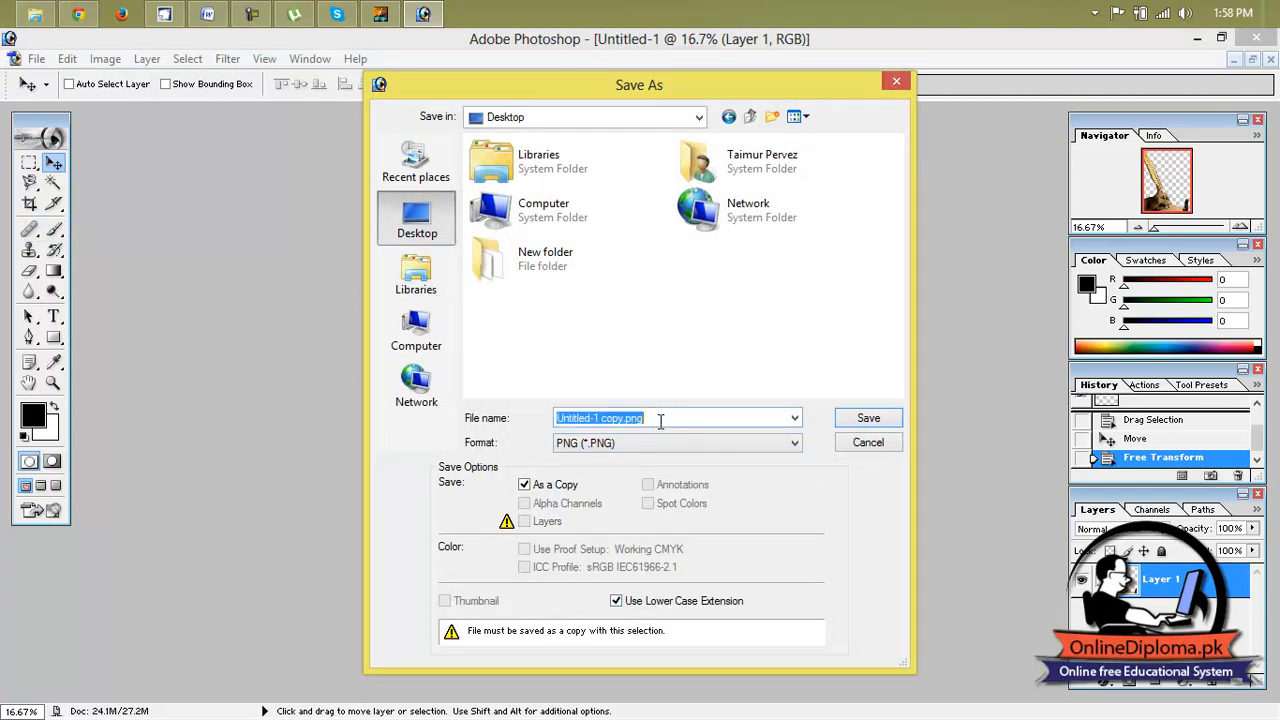
{"action": "type", "text": "111"}
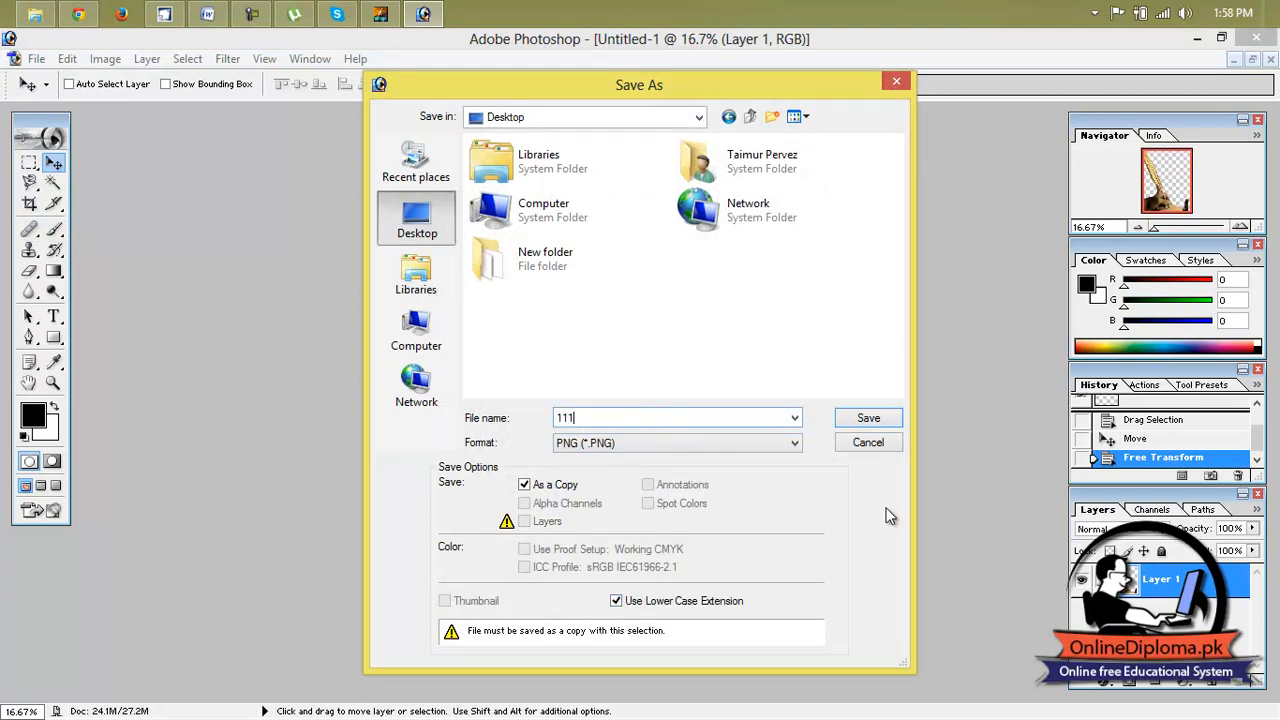
{"action": "left_click", "coordinate": [866, 418]}
{"action": "left_click", "coordinate": [720, 366]}
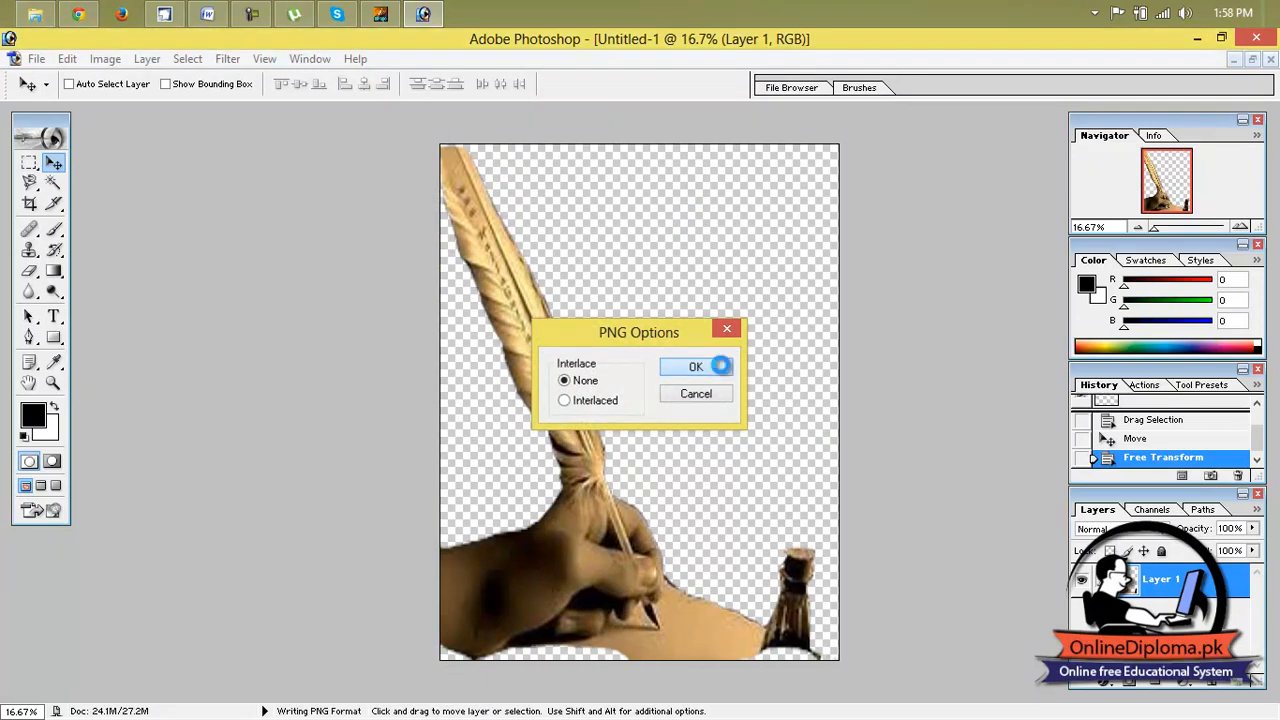
Switch to CorelDRAW and move the grouped ghazal text off the page, to the empty area on its right.
{"action": "mouse_move", "coordinate": [296, 16]}
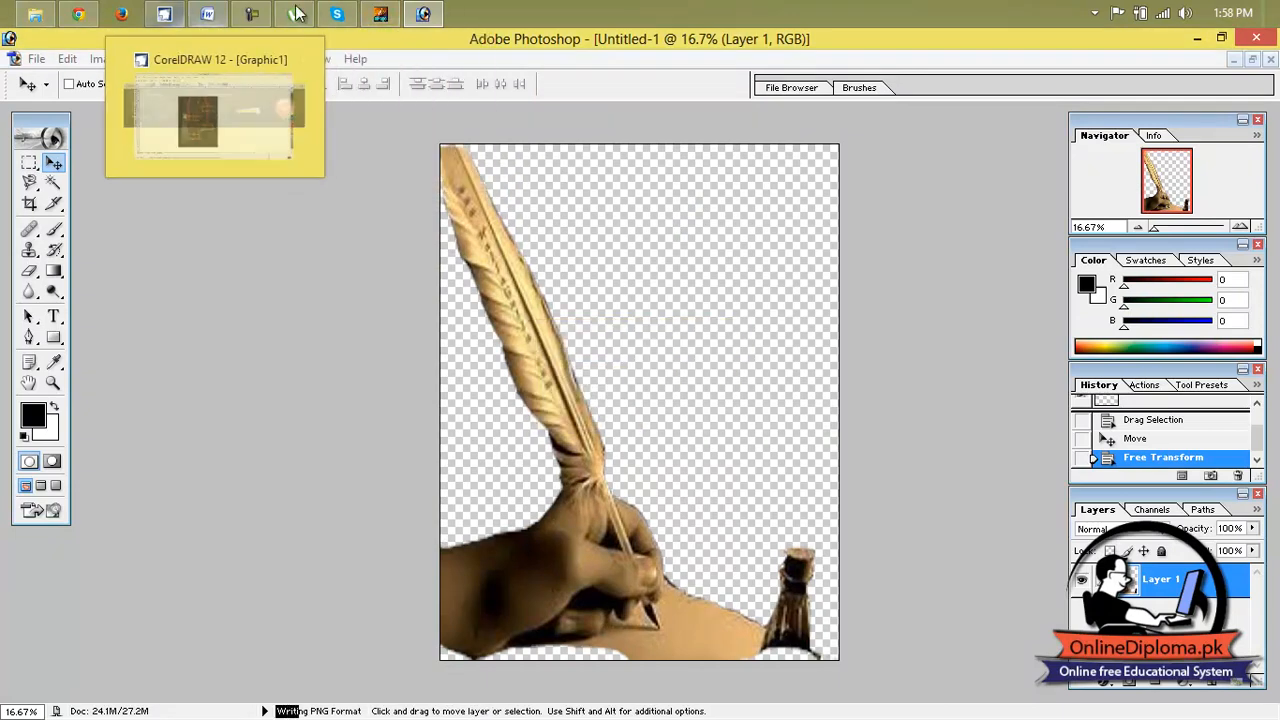
{"action": "left_click", "coordinate": [168, 14]}
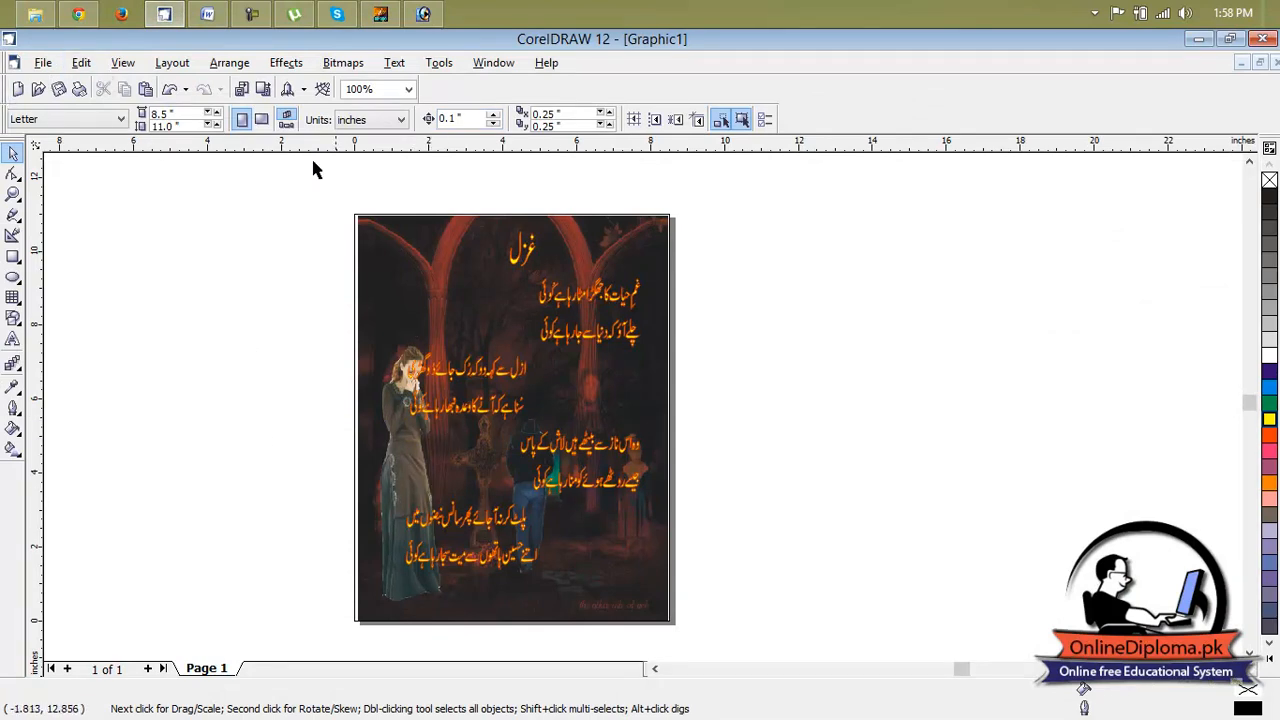
{"action": "left_click", "coordinate": [577, 302]}
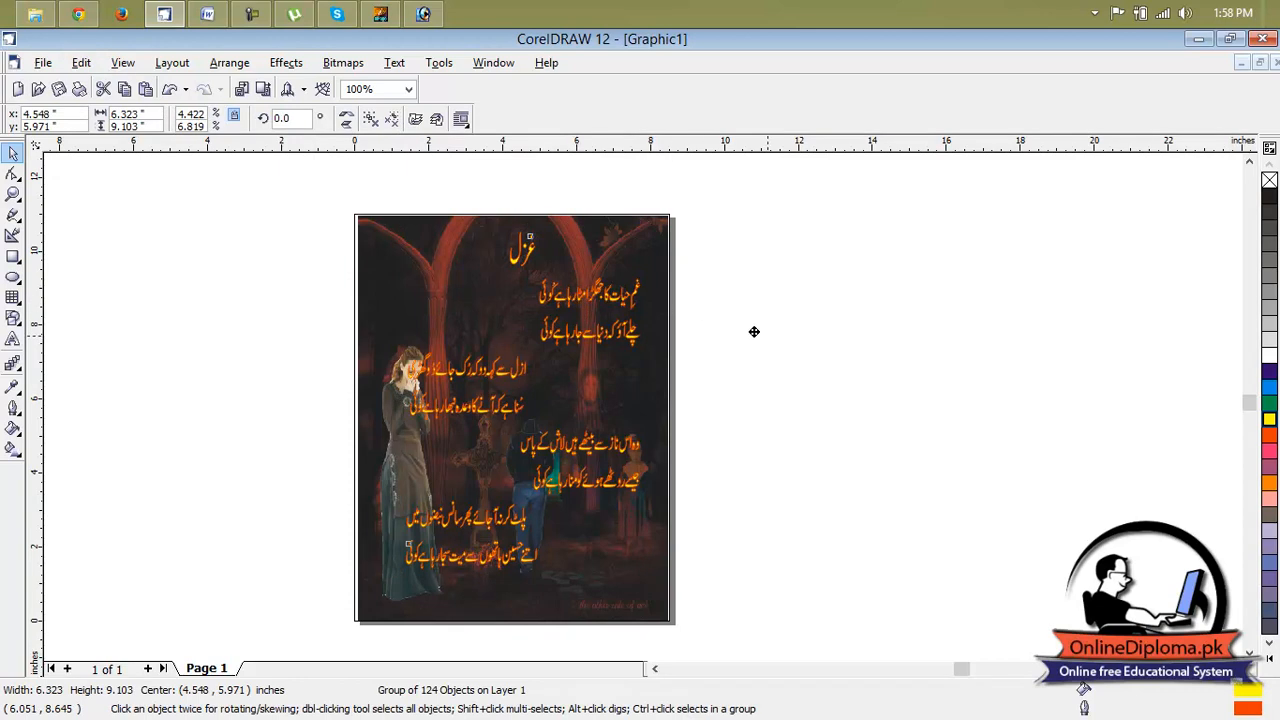
{"action": "left_click_drag", "start_coordinate": [948, 362], "coordinate": [948, 362]}
Import 111.png from the Desktop and place it in the page's lower-left corner at about 6.2 by 4.4 inches.
{"action": "left_click", "coordinate": [44, 63]}
{"action": "left_click", "coordinate": [100, 249]}
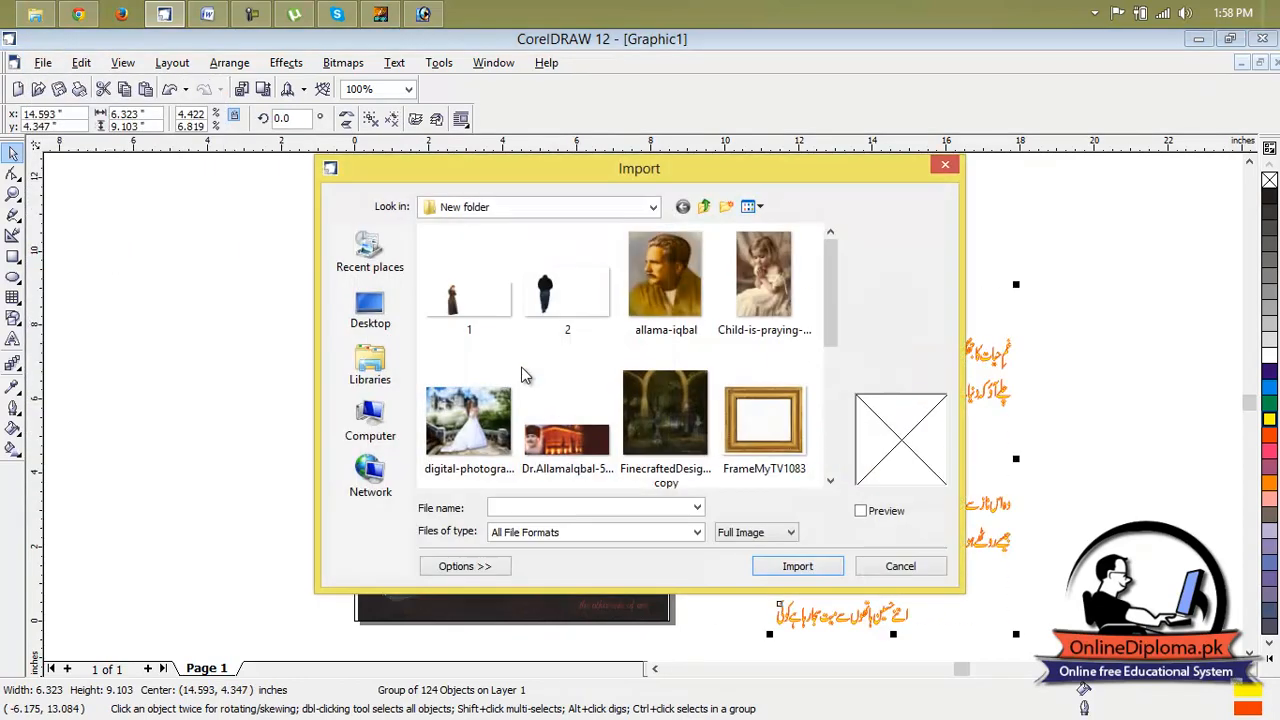
{"action": "left_click", "coordinate": [370, 310]}
{"action": "left_click_drag", "start_coordinate": [831, 340], "coordinate": [831, 418]}
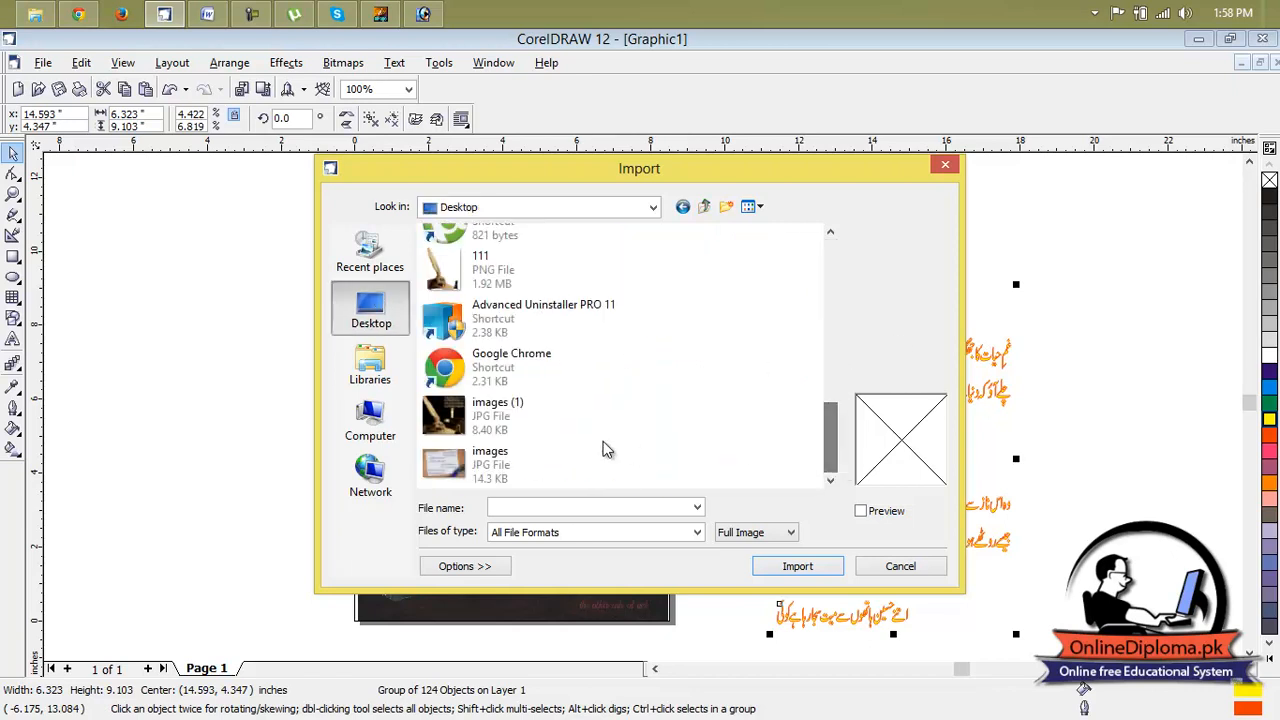
{"action": "left_click", "coordinate": [510, 428]}
{"action": "double_click", "coordinate": [480, 262]}
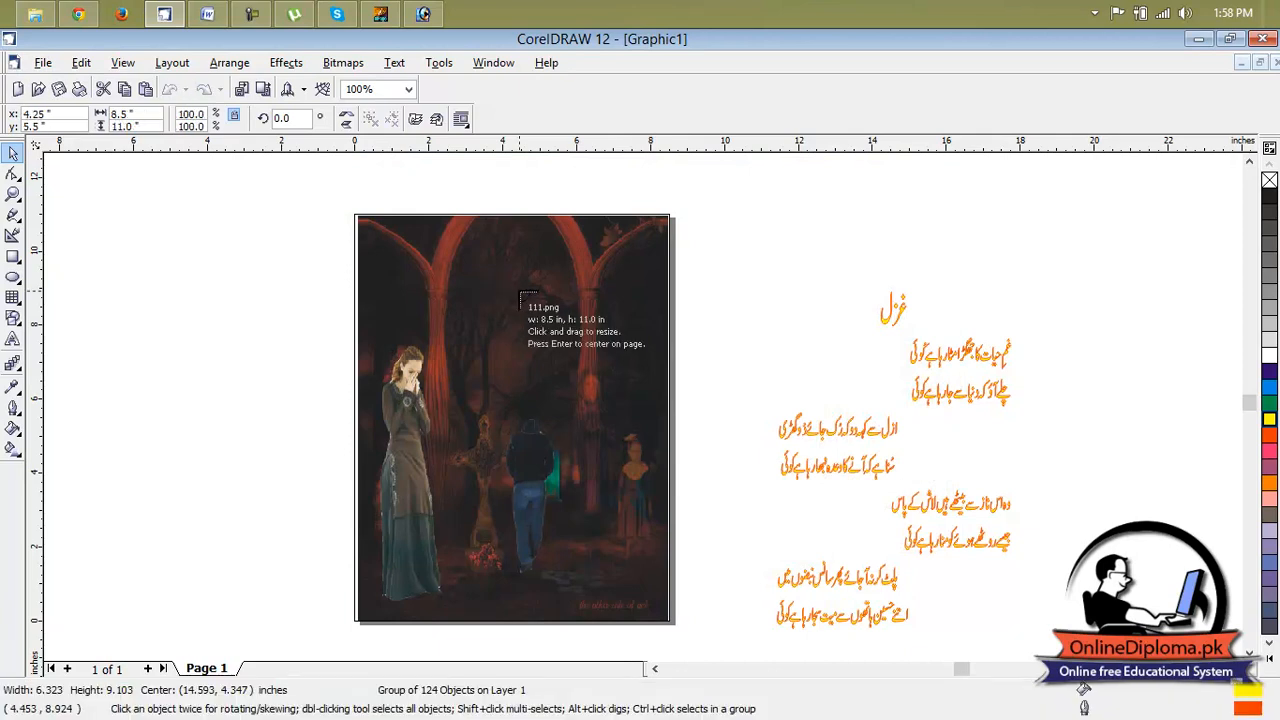
{"action": "left_click_drag", "start_coordinate": [349, 329], "coordinate": [589, 509]}
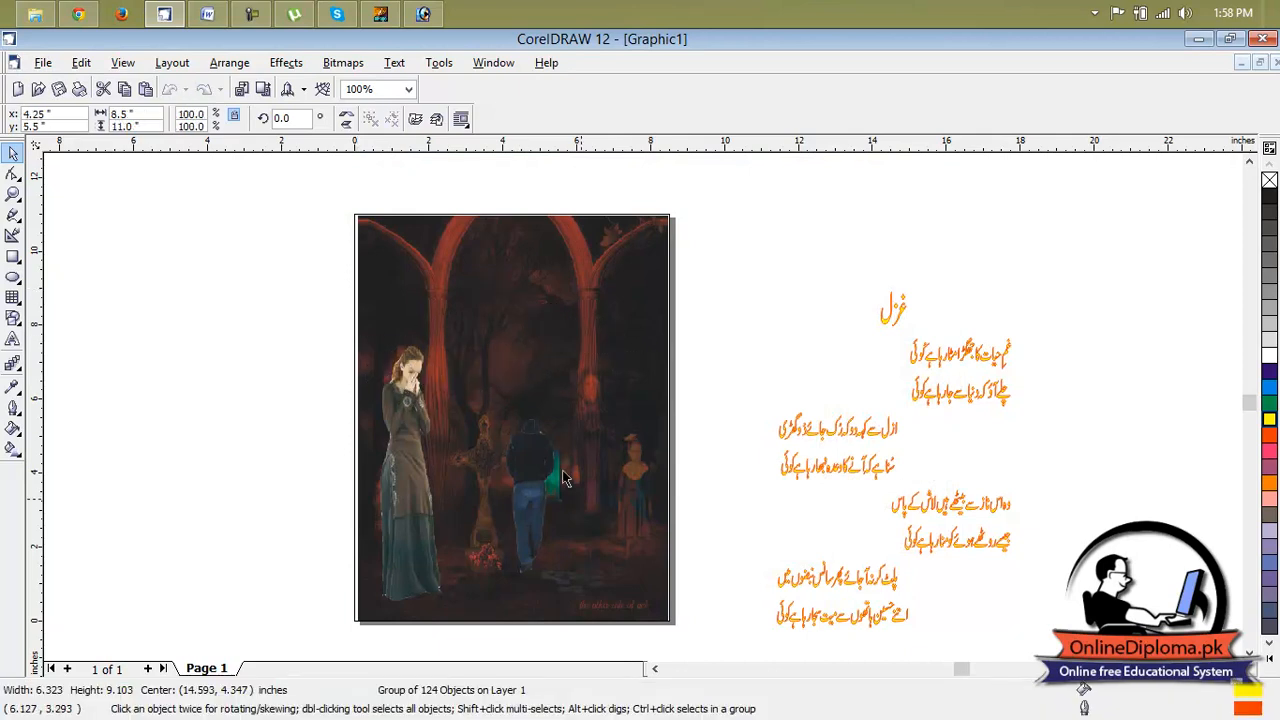
{"action": "left_click_drag", "start_coordinate": [419, 418], "coordinate": [589, 537]}
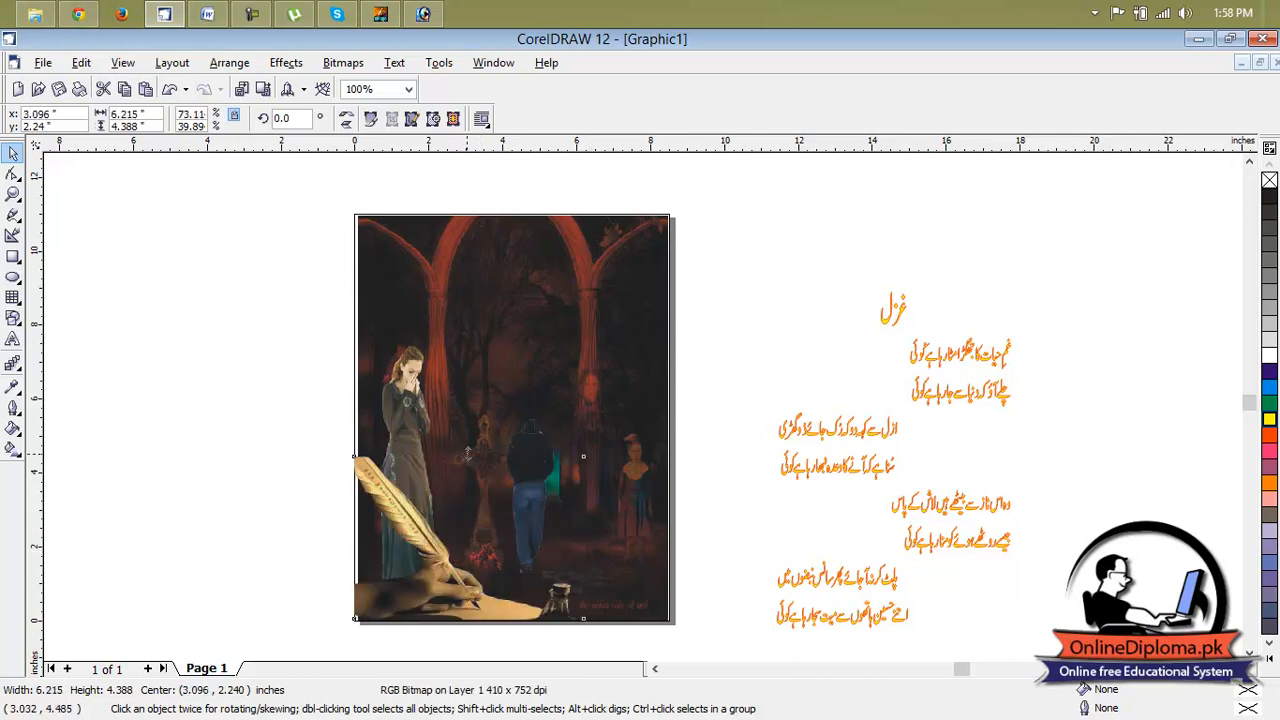
Stretch the quill picture to about 10.9 inches tall and move it off the page, to the empty area on its left.
{"action": "left_click_drag", "start_coordinate": [468, 452], "coordinate": [458, 388]}
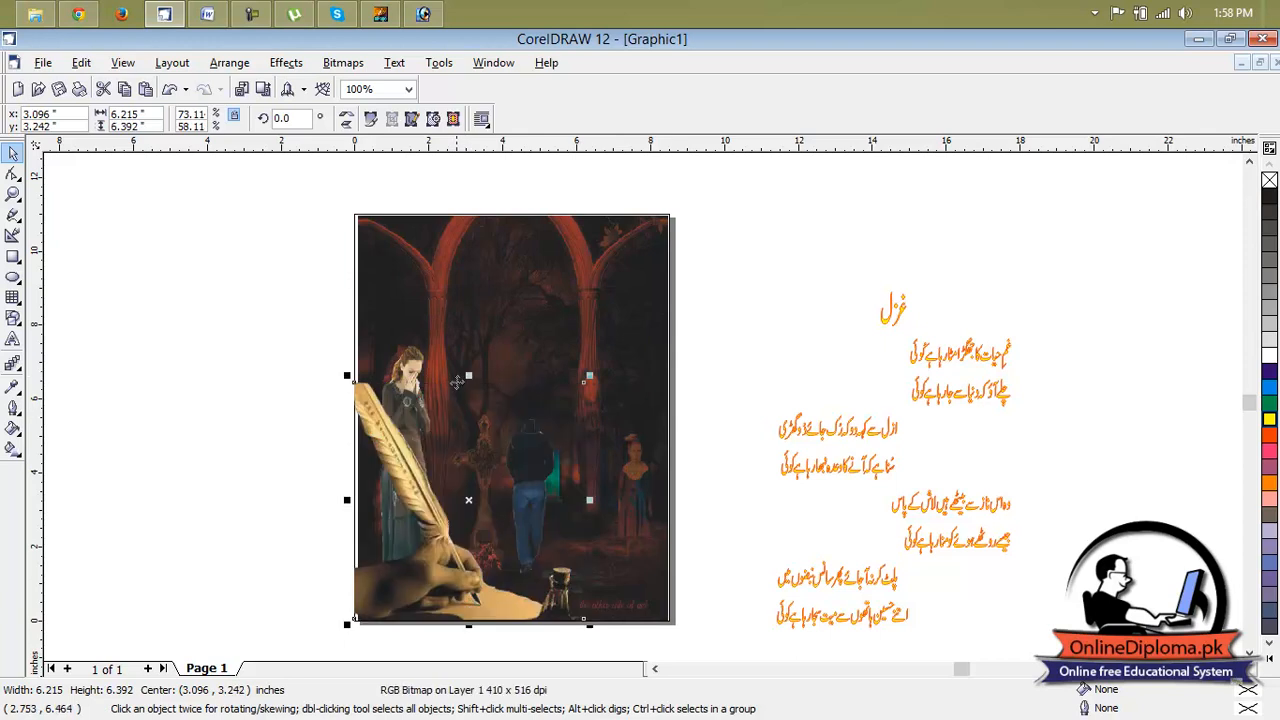
{"action": "left_click_drag", "start_coordinate": [469, 375], "coordinate": [489, 210]}
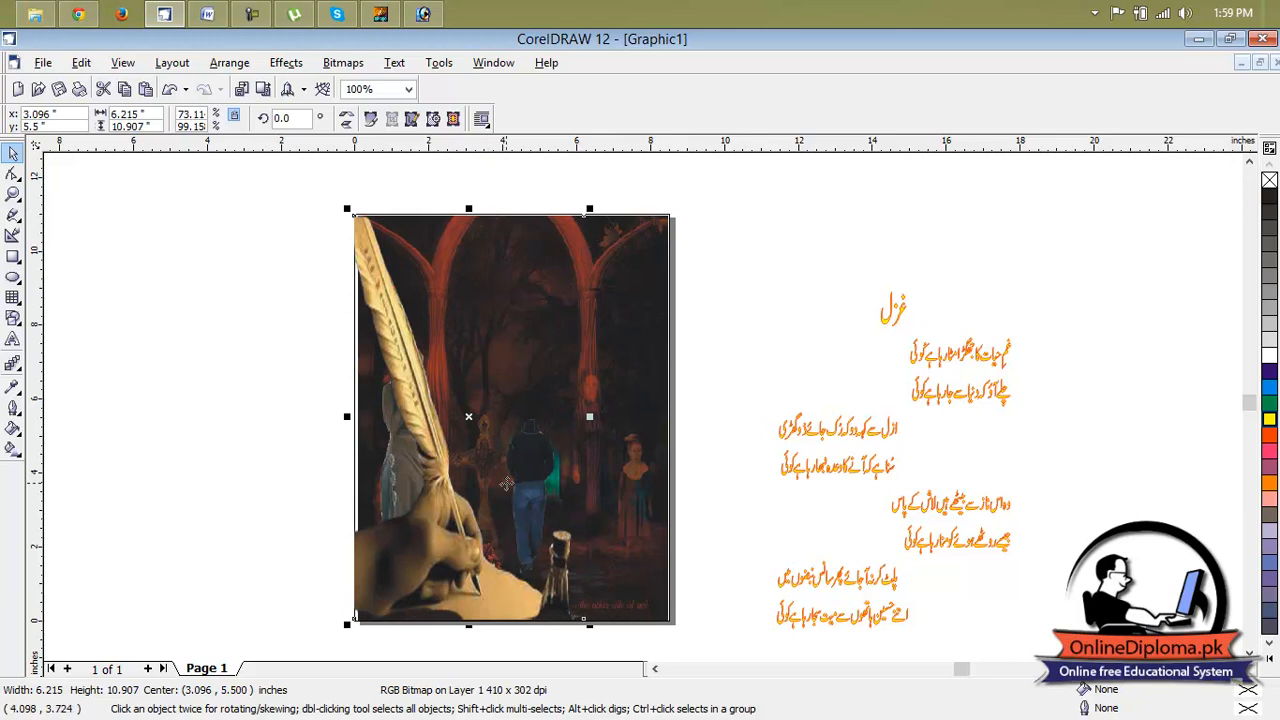
{"action": "left_click_drag", "start_coordinate": [470, 417], "coordinate": [200, 380]}
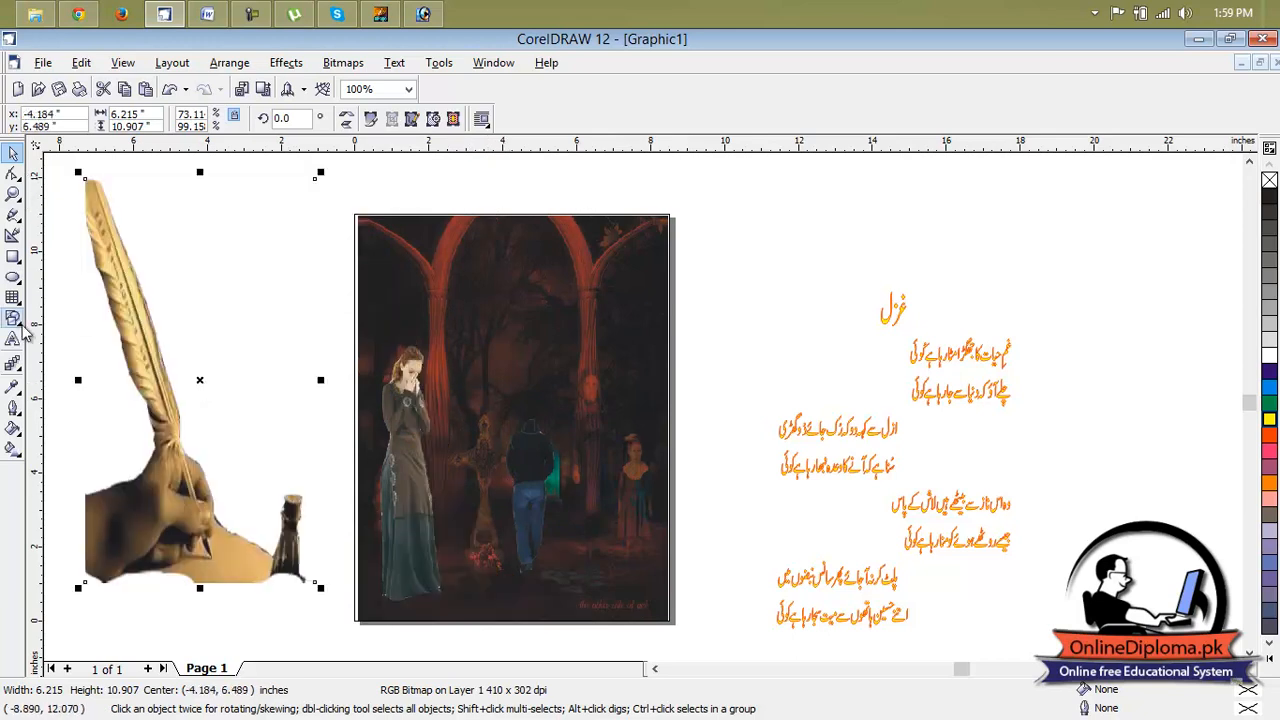
Apply a linear Interactive Transparency to the quill picture, running from beside the quill's tip to just below its lower-left corner.
{"action": "left_click", "coordinate": [15, 389]}
{"action": "left_click", "coordinate": [13, 364]}
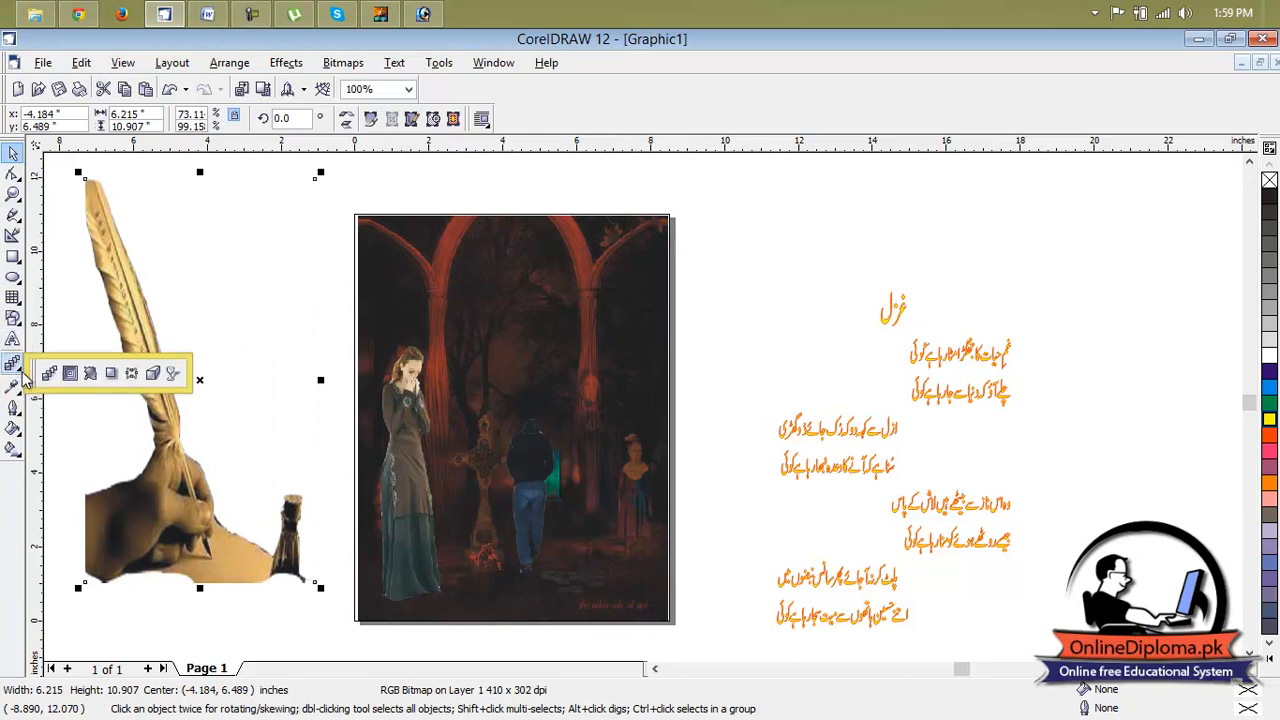
{"action": "left_click", "coordinate": [172, 378]}
{"action": "left_click_drag", "start_coordinate": [276, 202], "coordinate": [85, 599]}
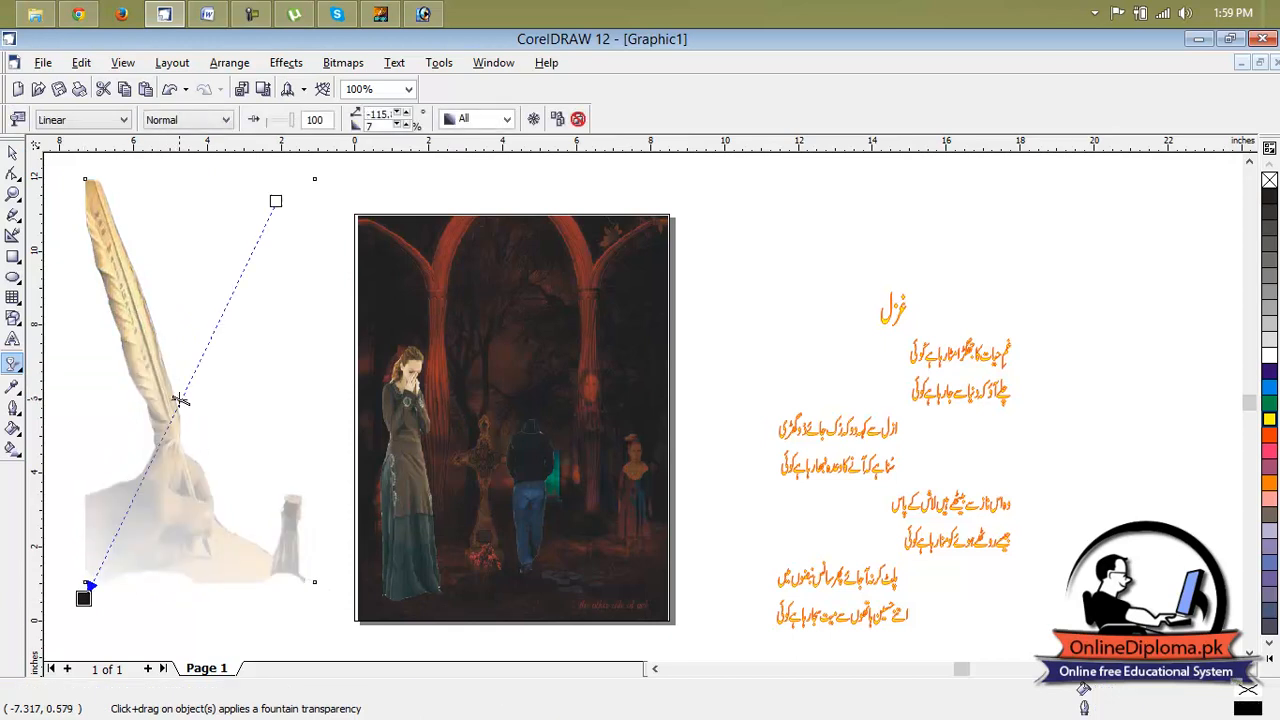
{"action": "left_click_drag", "start_coordinate": [276, 200], "coordinate": [135, 181]}
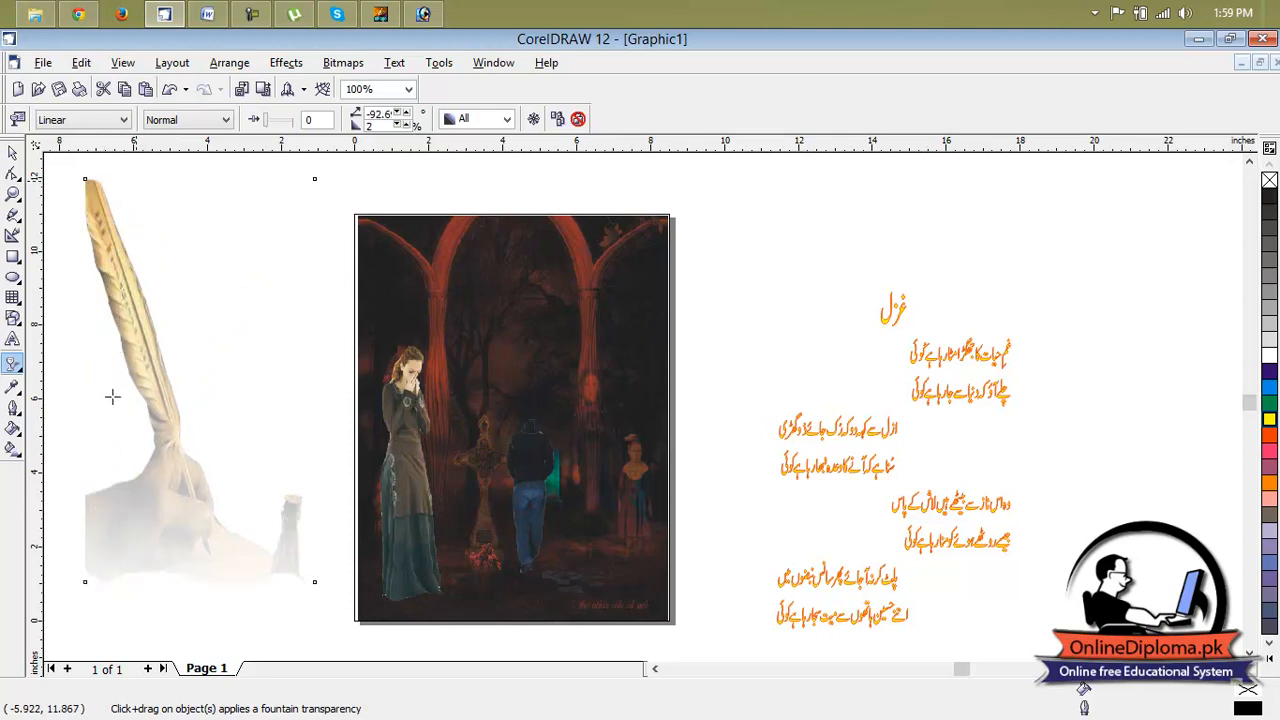
Adjust the transparency to start on the upper quill and end below the hand, with its midpoint on the hand.
{"action": "left_click_drag", "start_coordinate": [106, 391], "coordinate": [118, 488]}
{"action": "left_click_drag", "start_coordinate": [82, 605], "coordinate": [76, 616]}
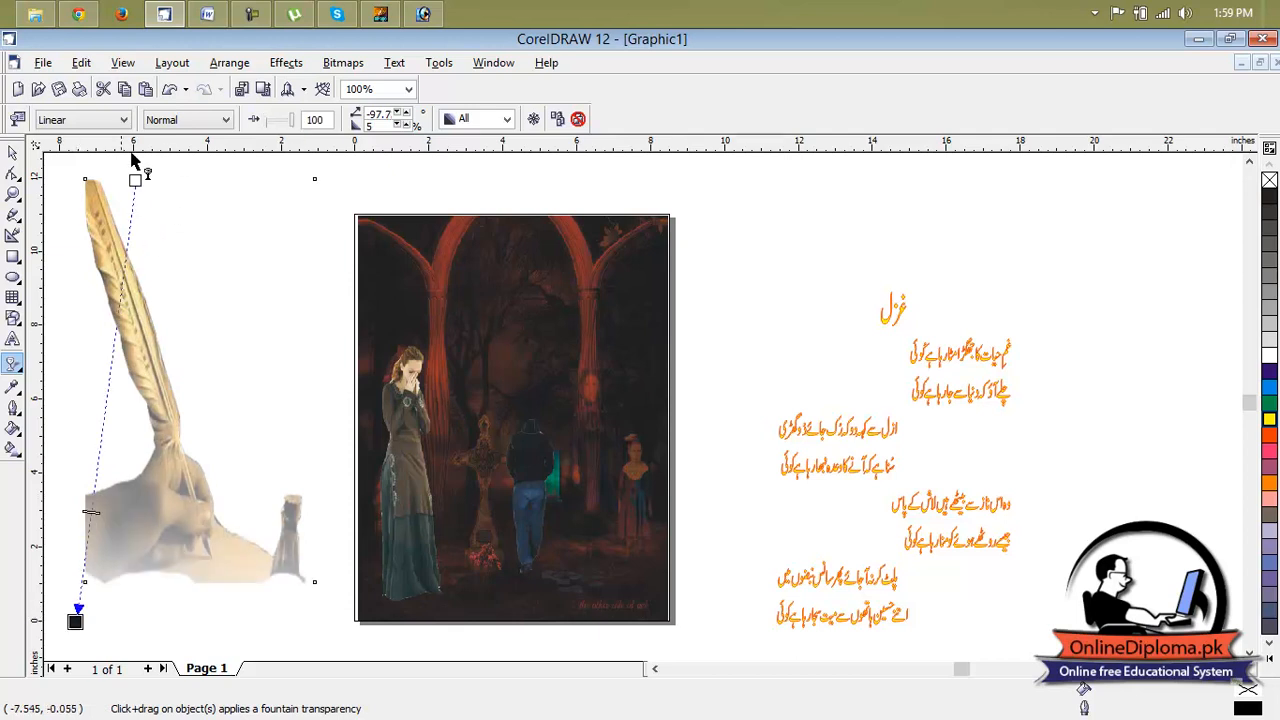
{"action": "left_click_drag", "start_coordinate": [136, 181], "coordinate": [95, 162]}
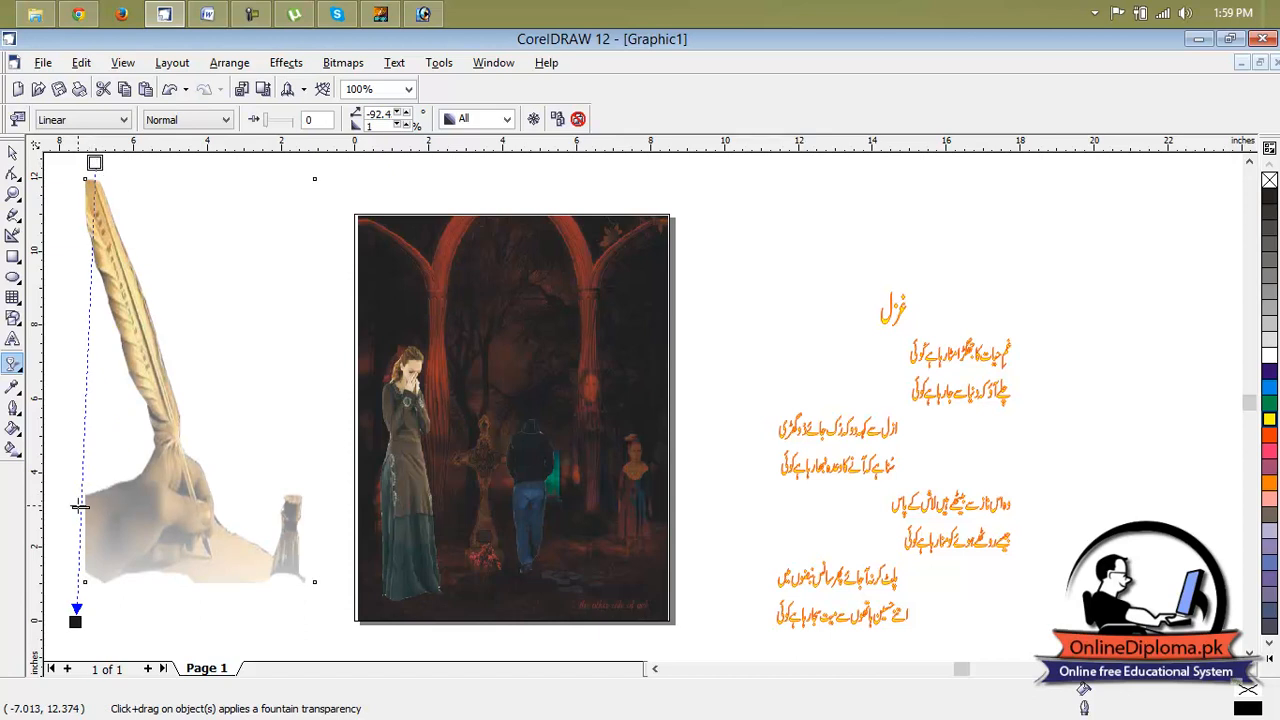
{"action": "left_click_drag", "start_coordinate": [81, 507], "coordinate": [102, 514]}
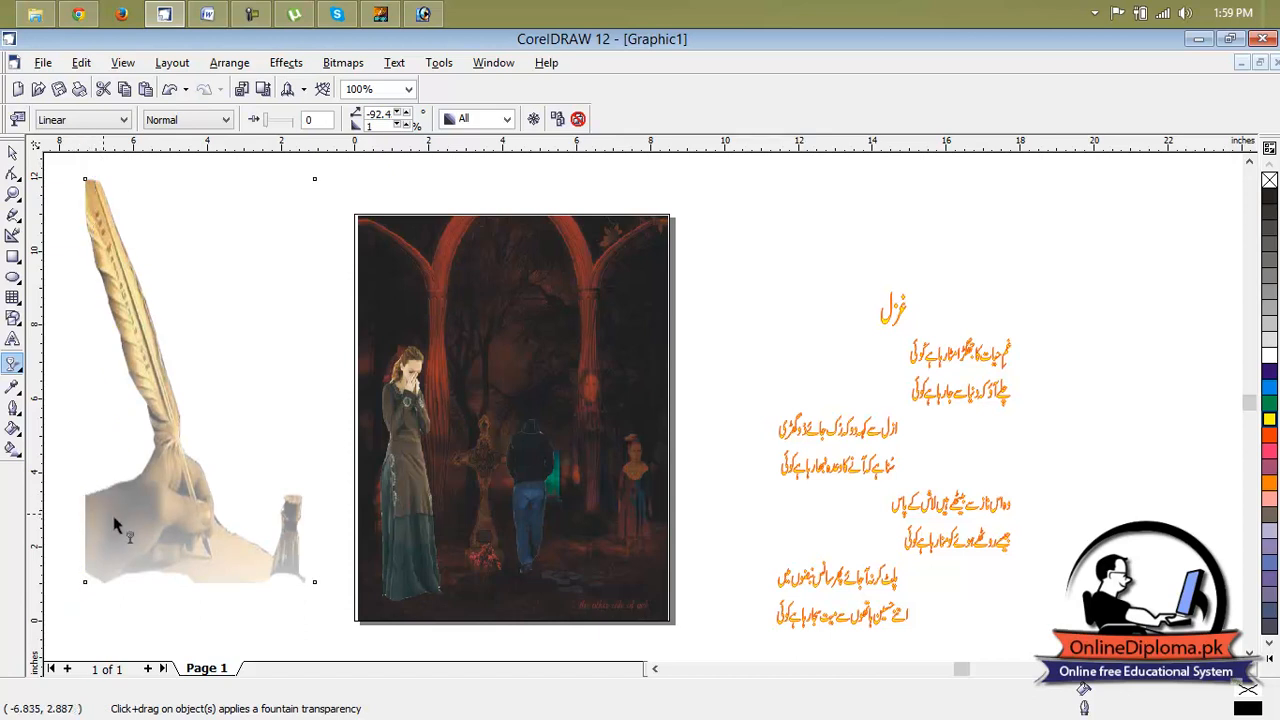
{"action": "left_click_drag", "start_coordinate": [75, 621], "coordinate": [184, 627]}
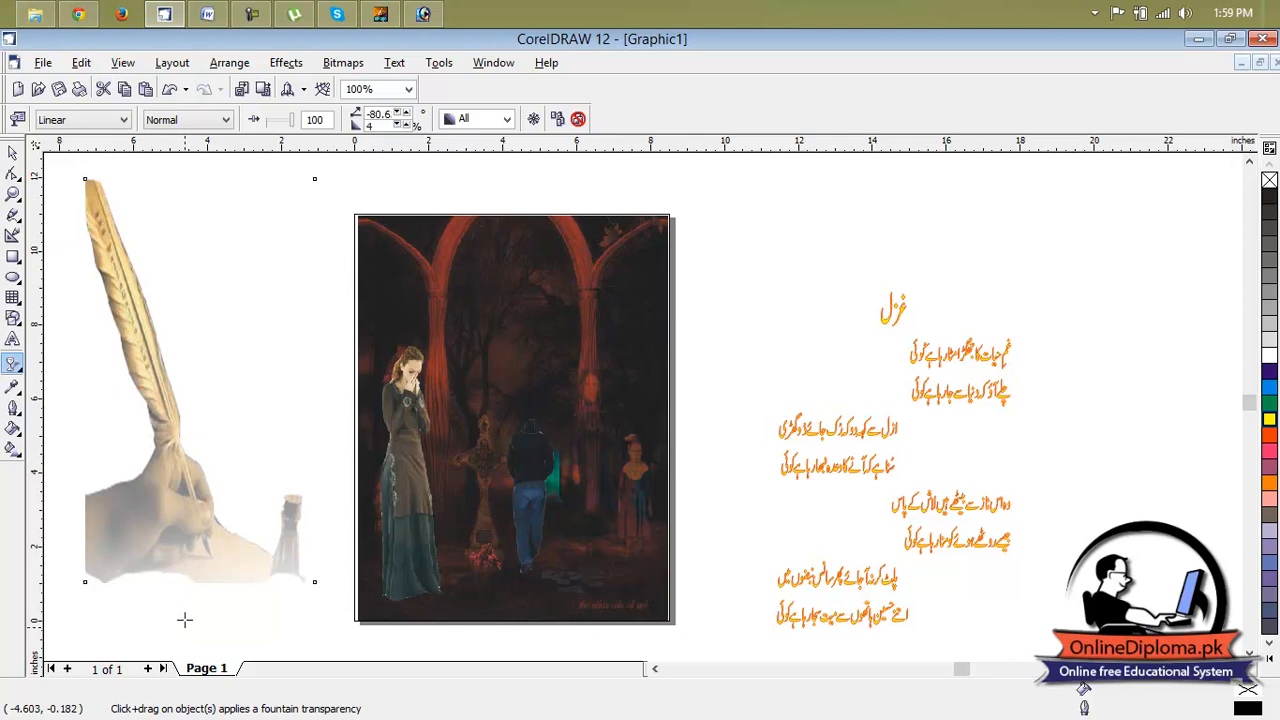
{"action": "left_click_drag", "start_coordinate": [97, 181], "coordinate": [123, 292]}
{"action": "left_click_drag", "start_coordinate": [163, 547], "coordinate": [169, 507]}
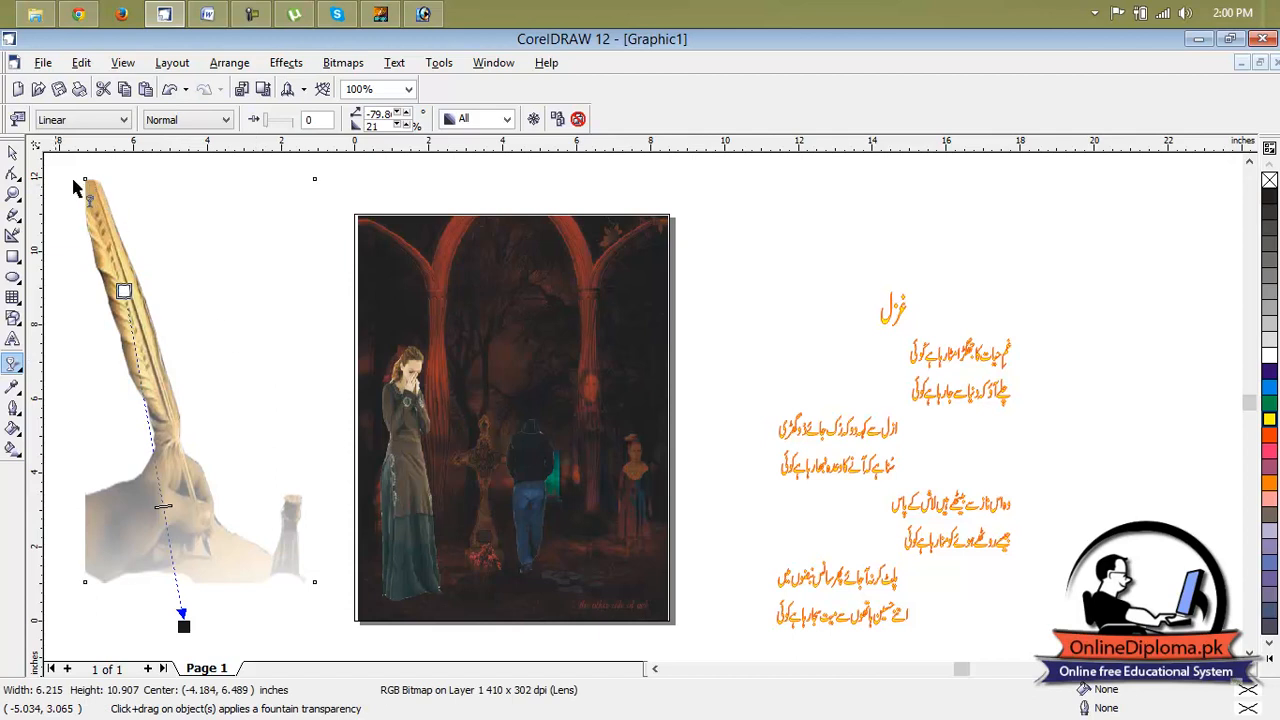
Move the quill picture onto the page's left side, over the standing woman, centred at about X 3.1, Y 4.9 inches.
{"action": "left_click", "coordinate": [15, 159]}
{"action": "left_click_drag", "start_coordinate": [137, 293], "coordinate": [405, 354]}
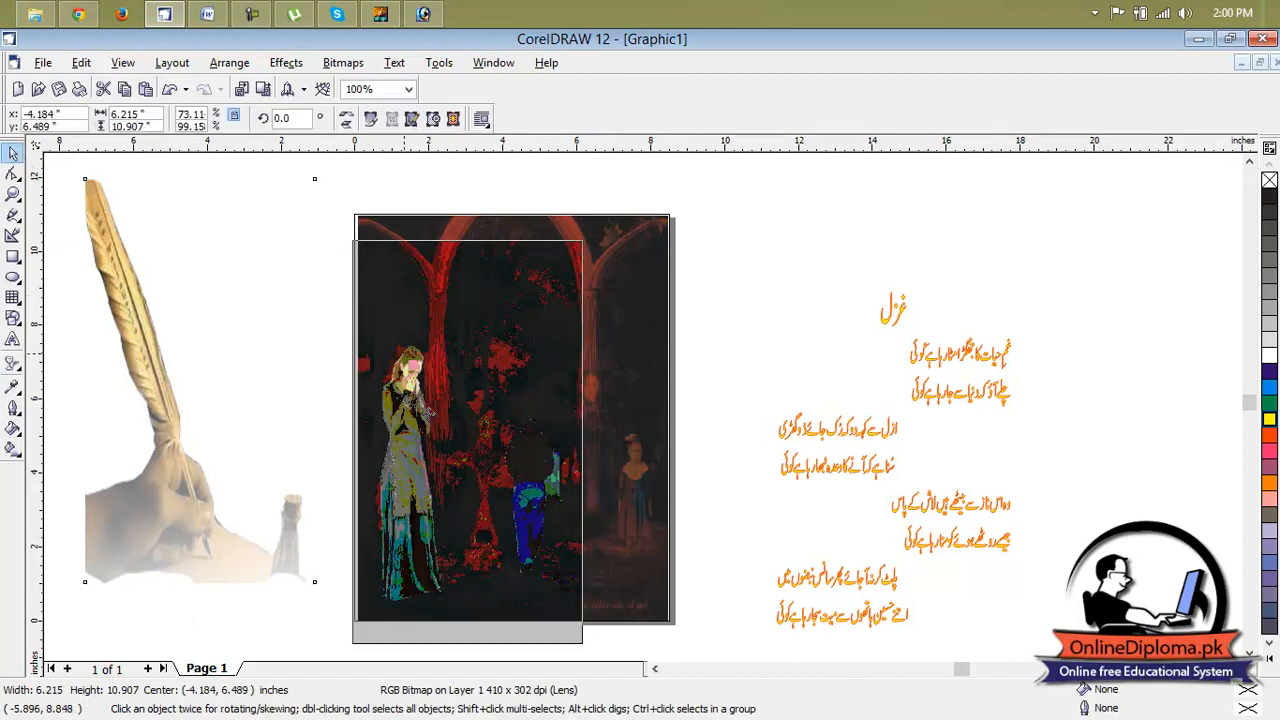
{"action": "left_click_drag", "start_coordinate": [428, 411], "coordinate": [428, 411]}
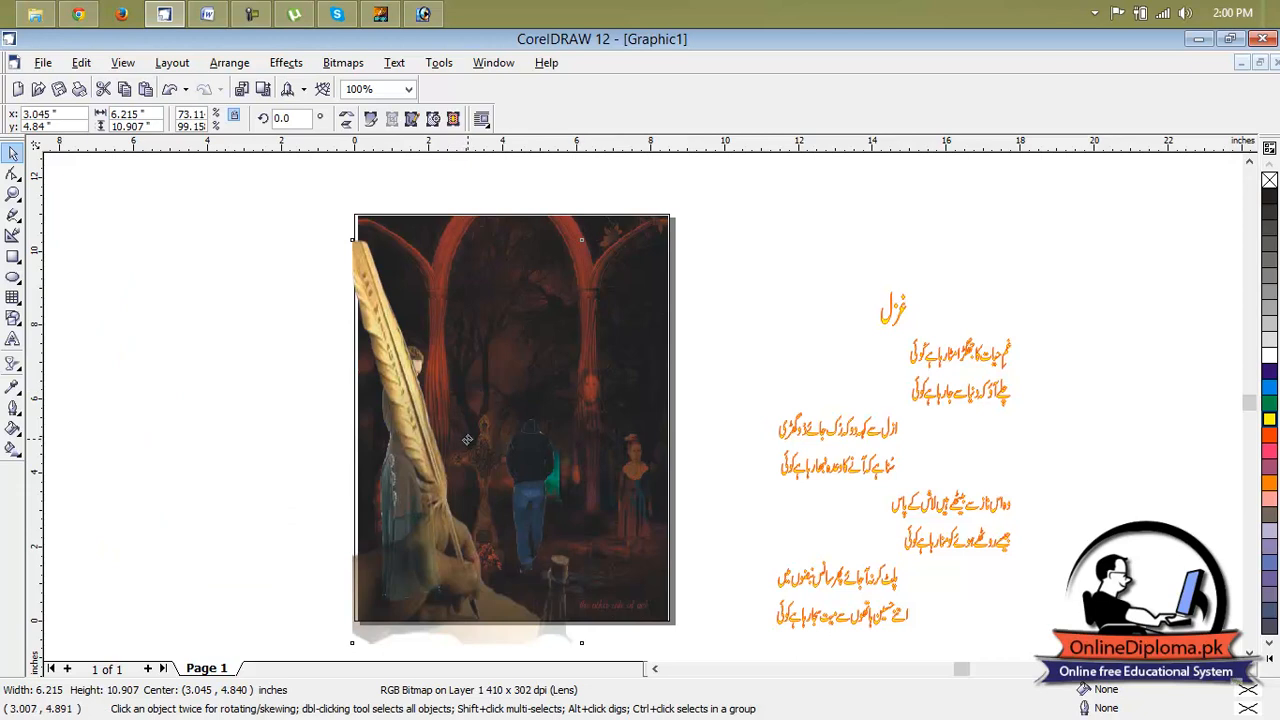
{"action": "left_click", "coordinate": [717, 378]}
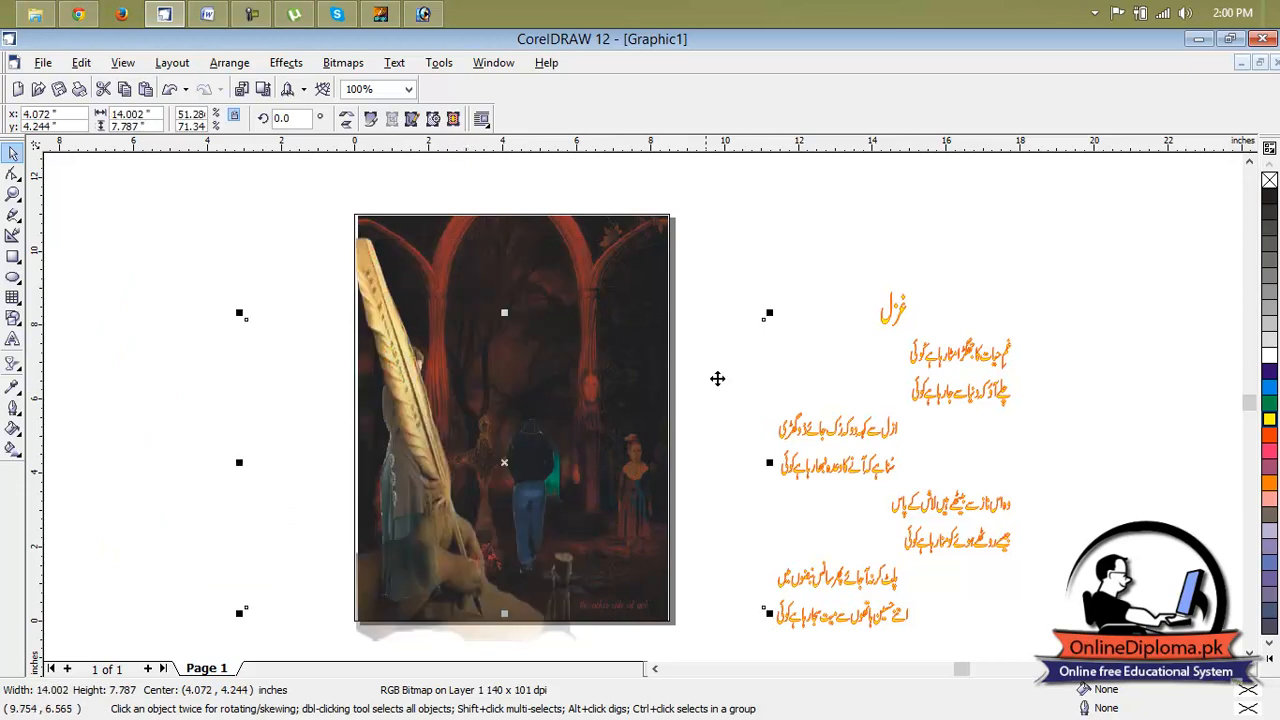
{"action": "left_click", "coordinate": [790, 284]}
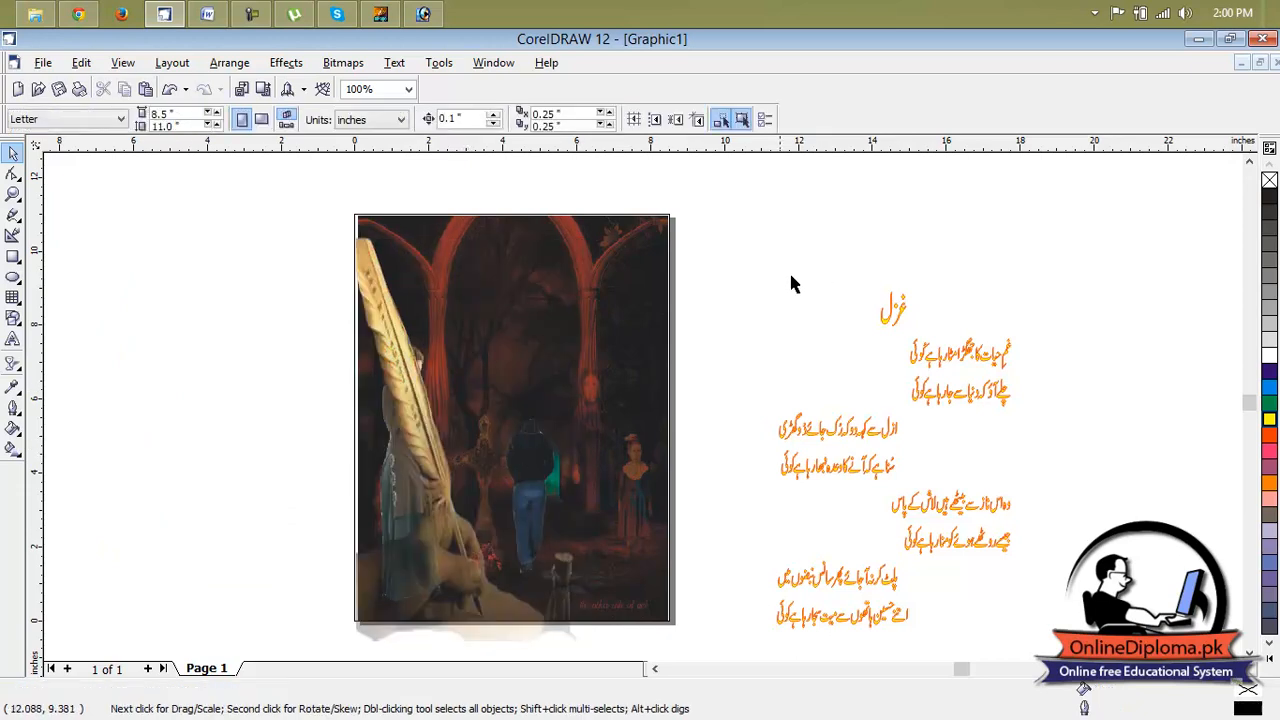
Mirror the quill picture horizontally at about 4.9 inches wide and place it along the page's right side, its base near the bottom edge.
{"action": "left_click", "coordinate": [436, 497]}
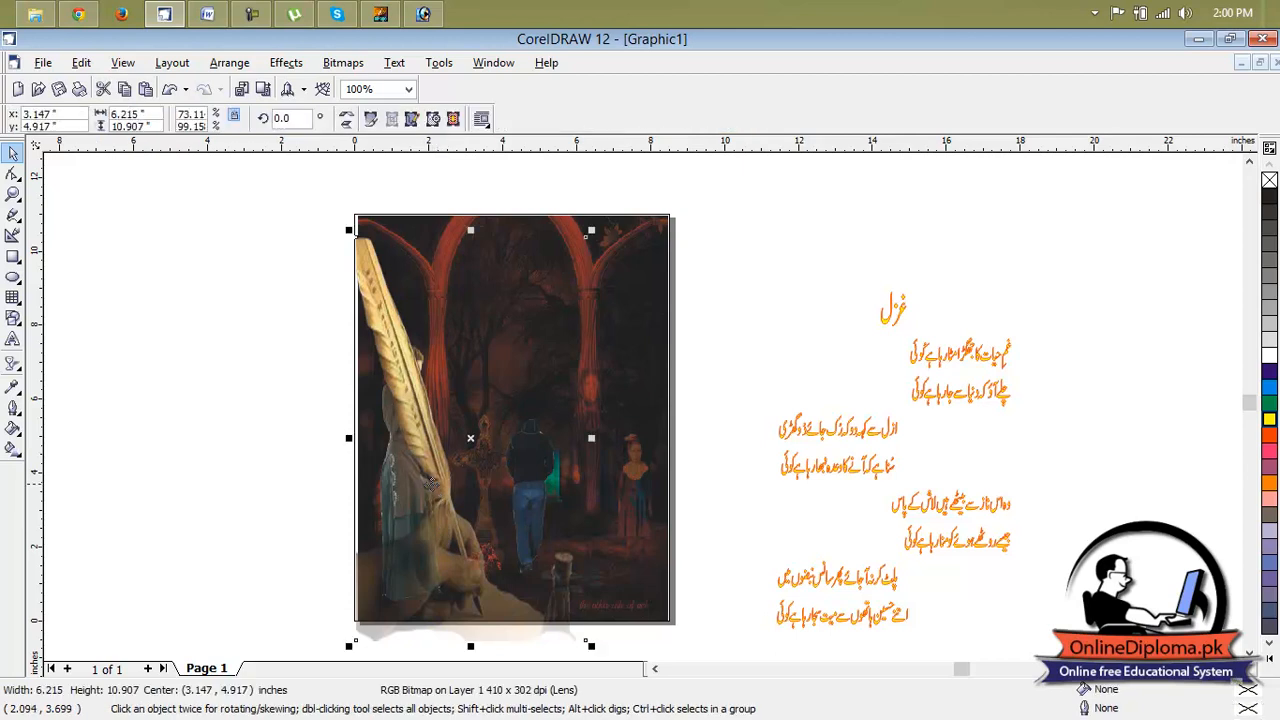
{"action": "left_click_drag", "start_coordinate": [346, 438], "coordinate": [757, 469]}
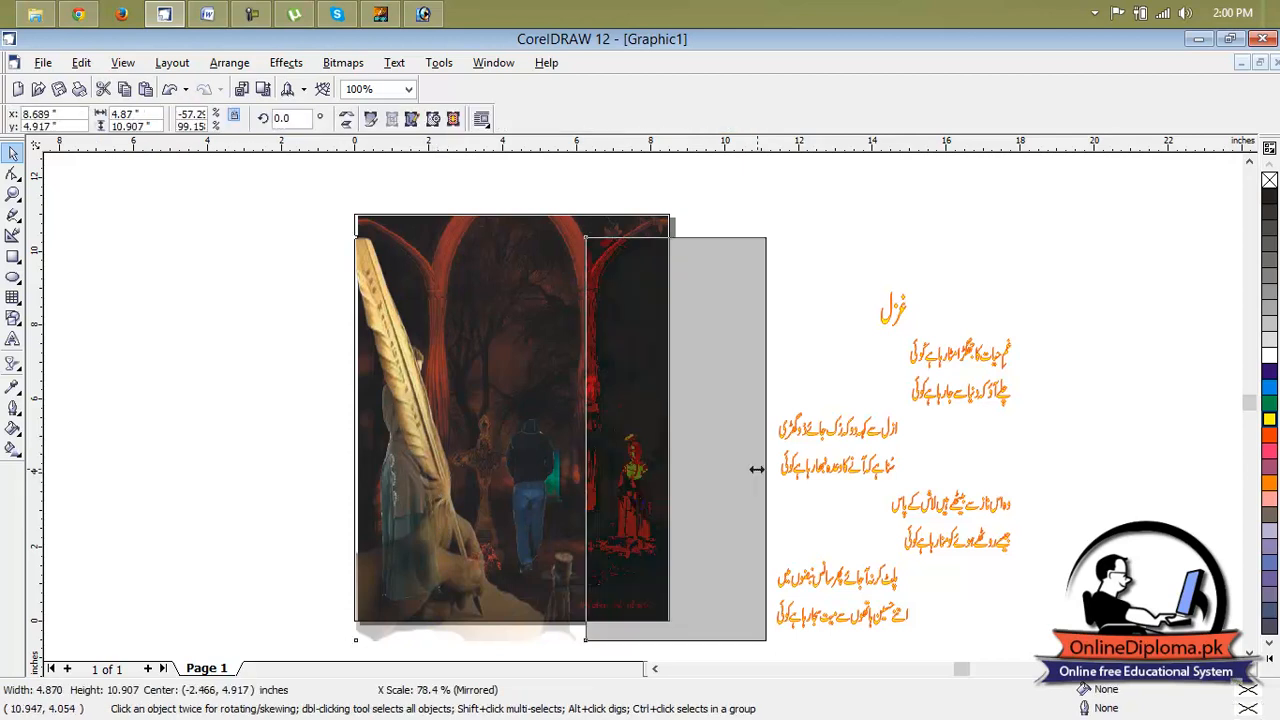
{"action": "left_click_drag", "start_coordinate": [652, 457], "coordinate": [589, 453]}
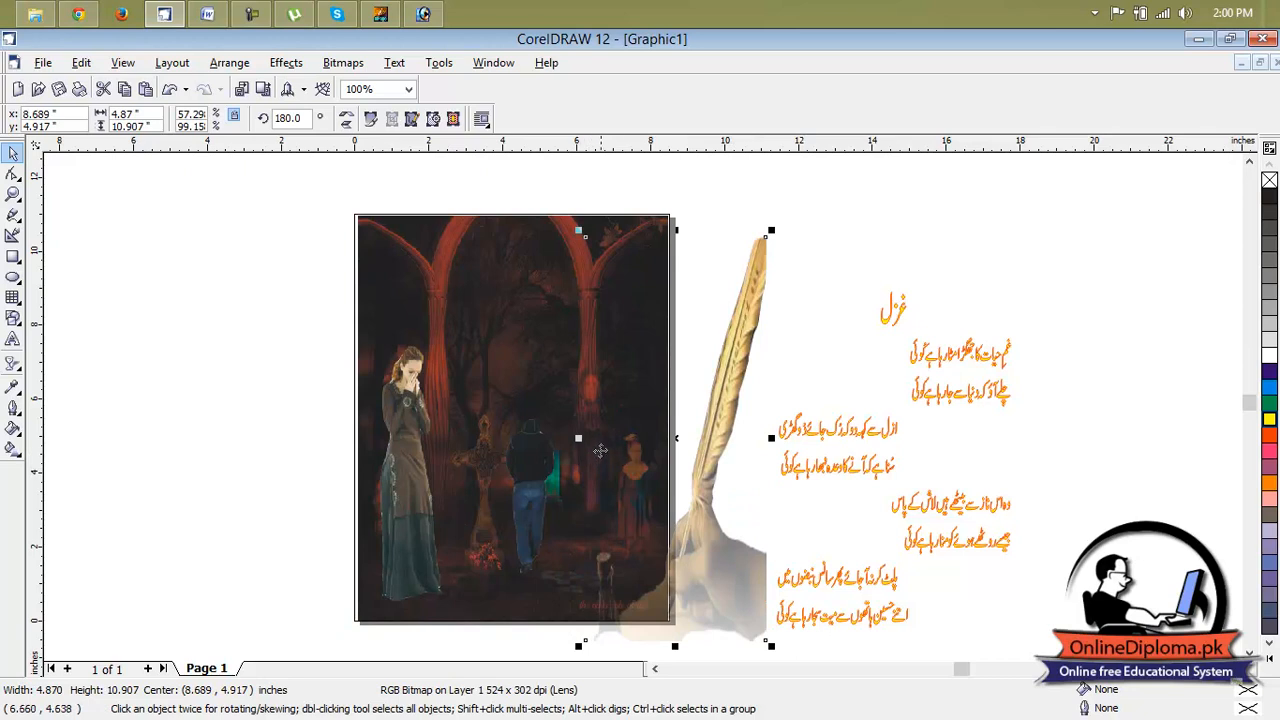
{"action": "left_click", "coordinate": [749, 434]}
{"action": "left_click", "coordinate": [720, 430]}
{"action": "left_click_drag", "start_coordinate": [647, 431], "coordinate": [589, 412]}
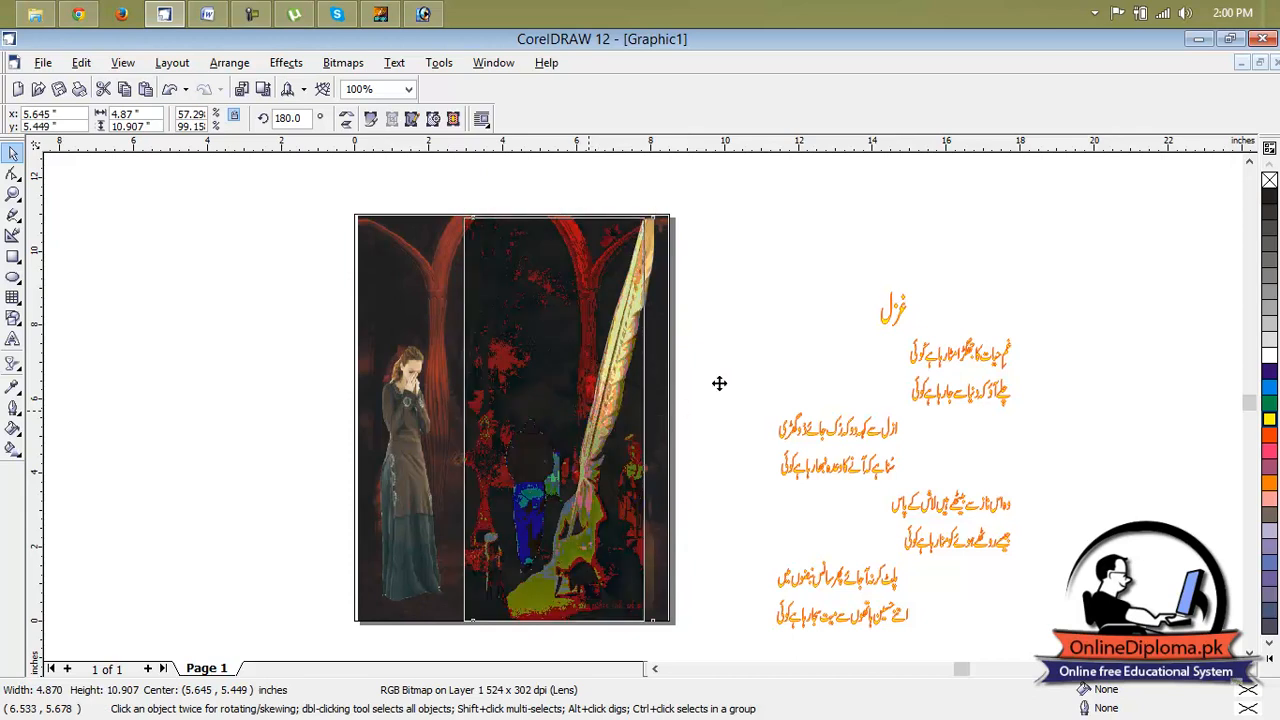
{"action": "left_click_drag", "start_coordinate": [680, 408], "coordinate": [680, 408]}
{"action": "left_click", "coordinate": [744, 339]}
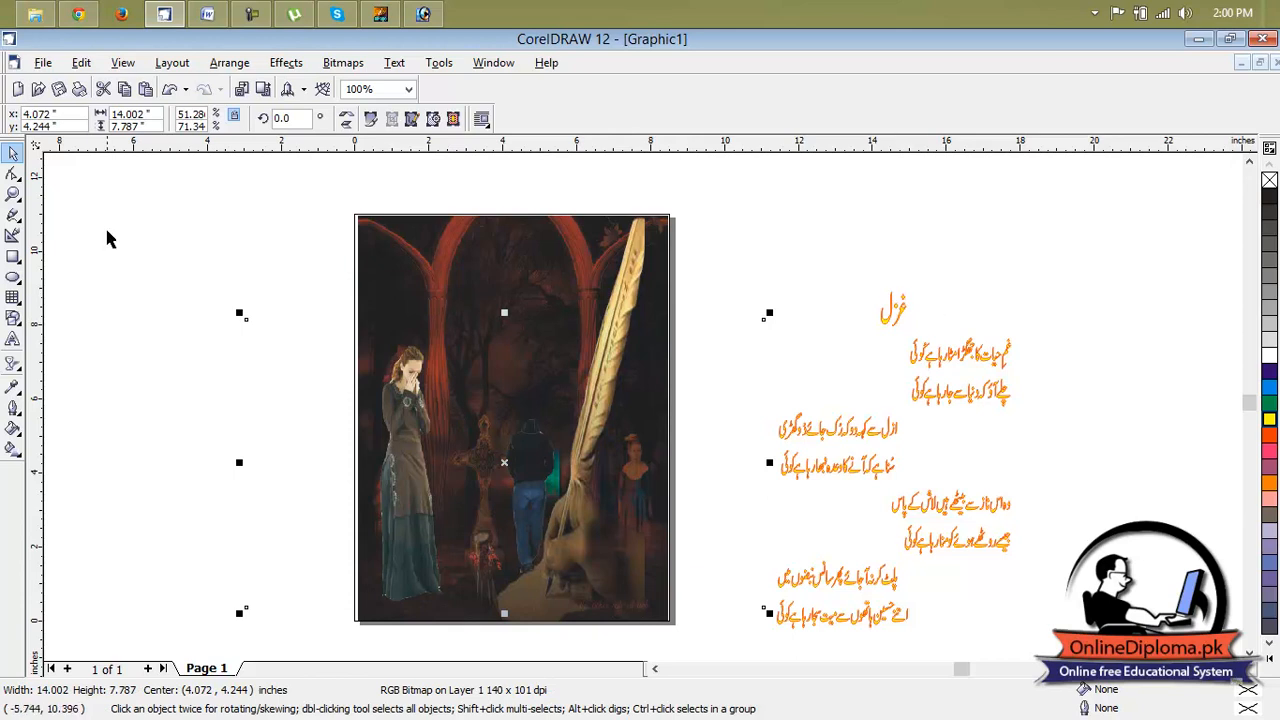
{"action": "left_click", "coordinate": [755, 265]}
Move the grouped Urdu ghazal text onto the page, with its heading just below the central arch.
{"action": "left_click", "coordinate": [915, 425]}
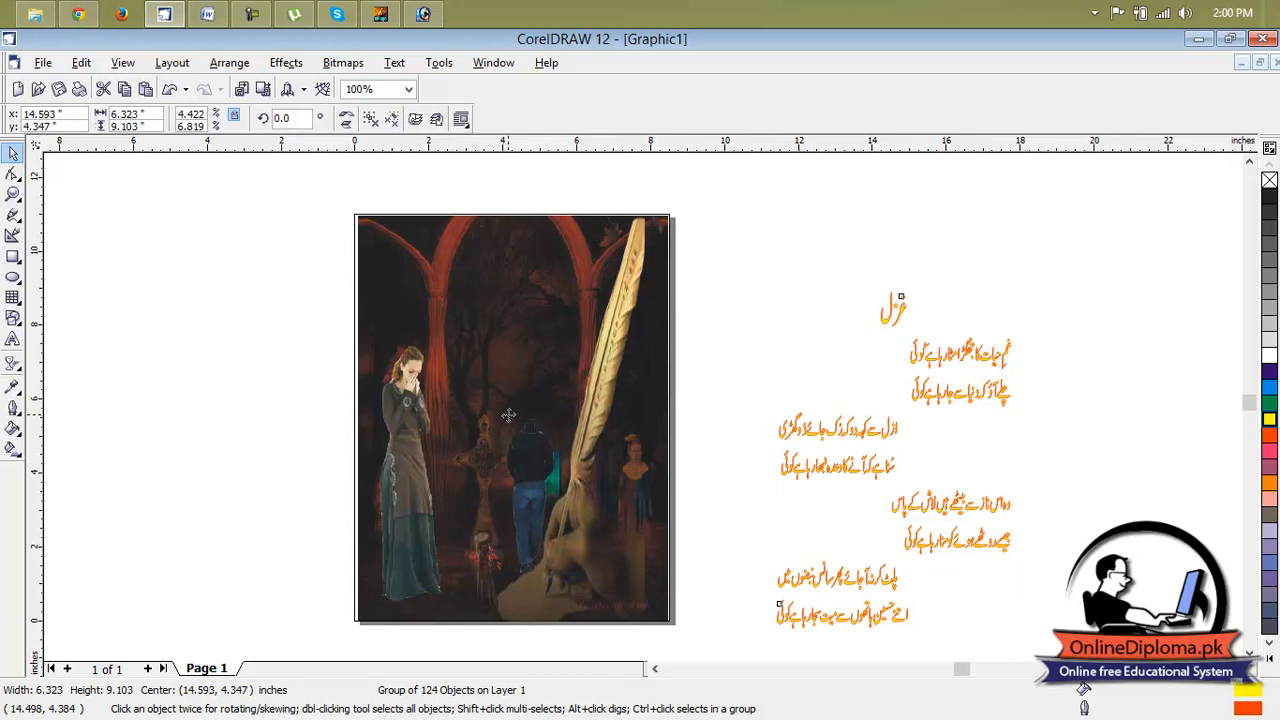
{"action": "left_click_drag", "start_coordinate": [508, 414], "coordinate": [510, 416]}
{"action": "left_click", "coordinate": [812, 310]}
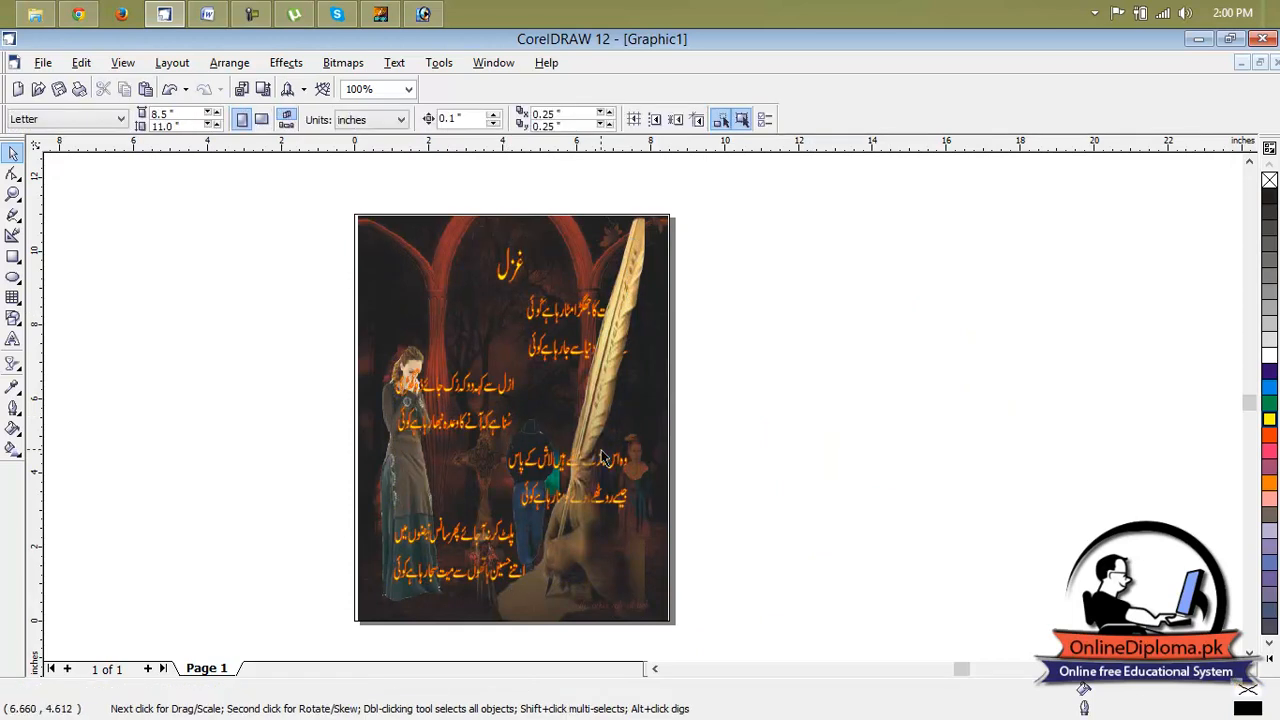